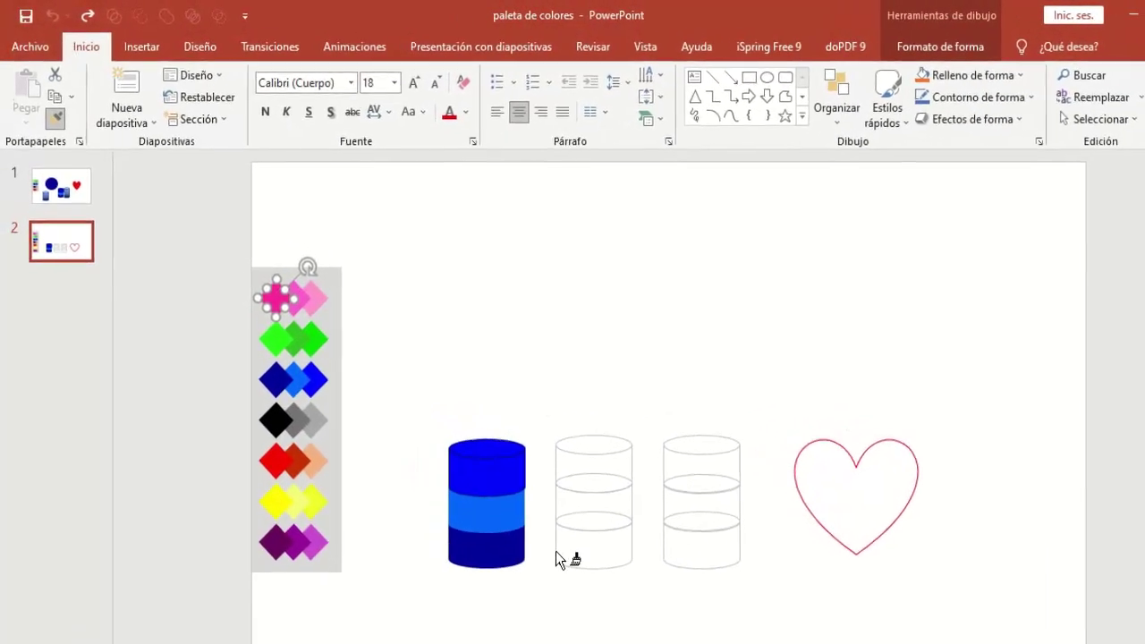
# - Paint the second cylinder's three segments in pink shades and fill the heart red
pyautogui.click(554, 535)
pyautogui.click(669, 534)
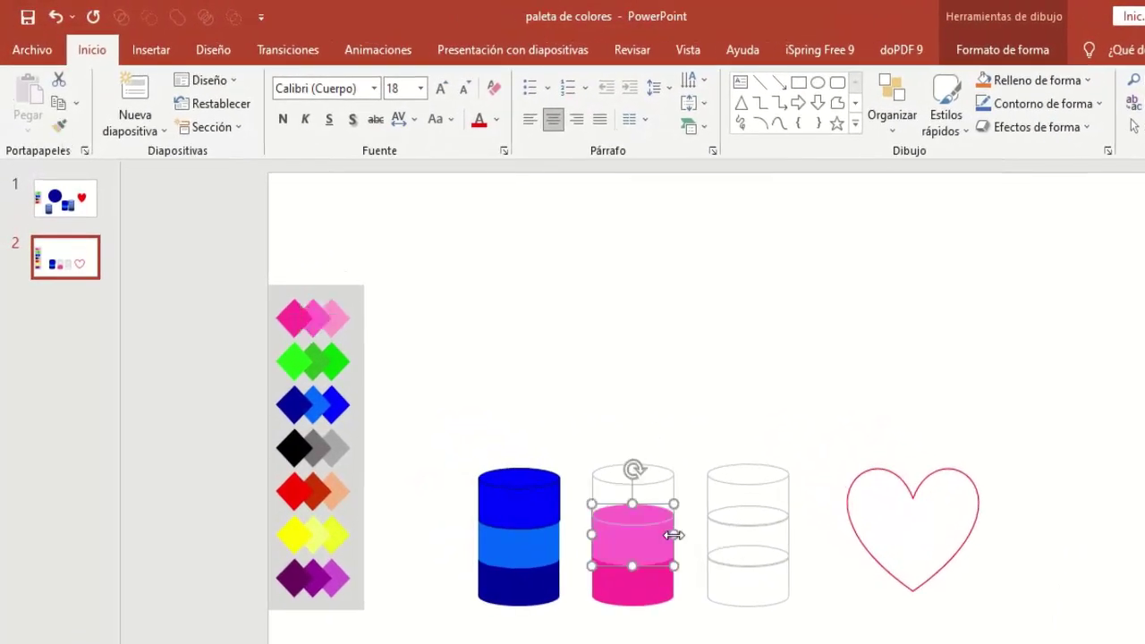
pyautogui.click(355, 339)
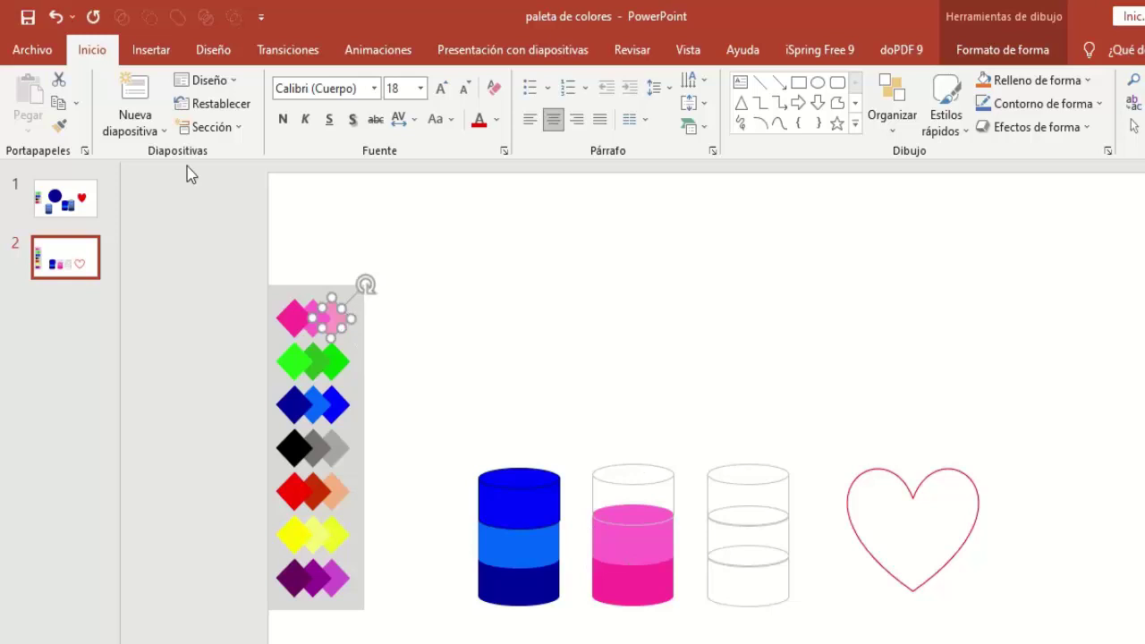
pyautogui.click(667, 479)
pyautogui.click(290, 488)
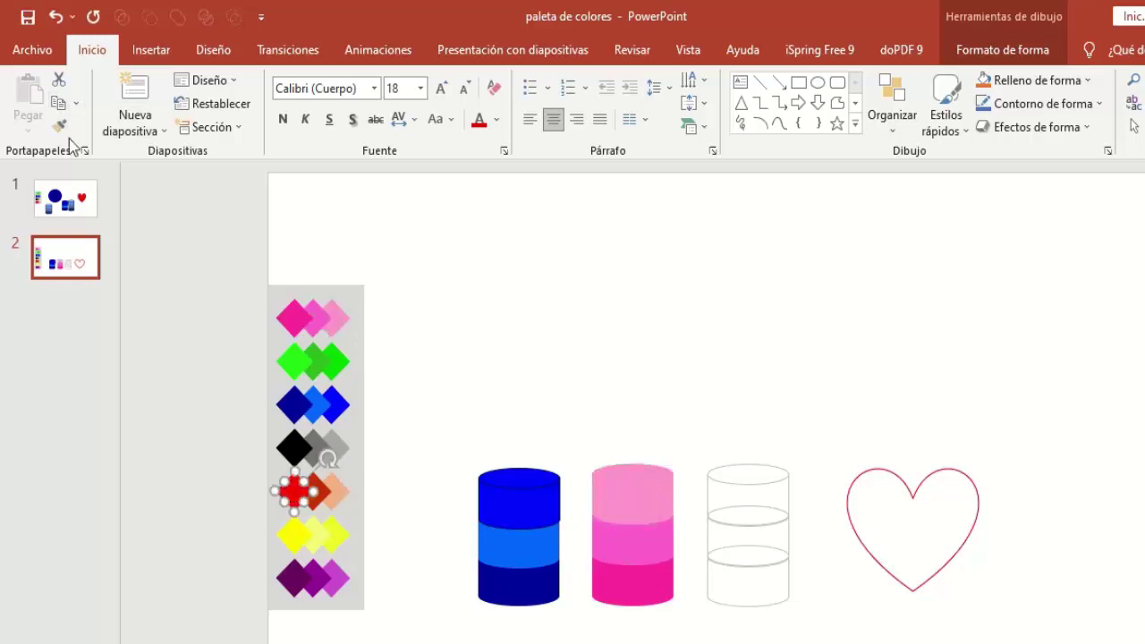
pyautogui.click(980, 503)
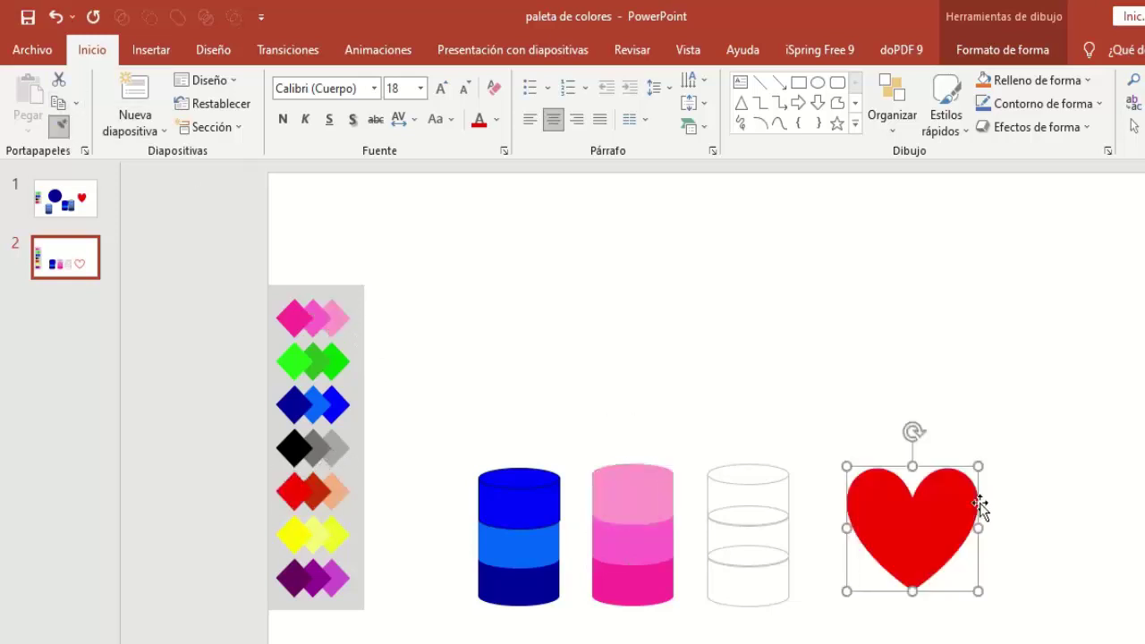
# - Paint the third cylinder's segments in three palette greens, then copy the light-grey diamond's format
pyautogui.click(319, 363)
pyautogui.click(56, 125)
pyautogui.click(746, 590)
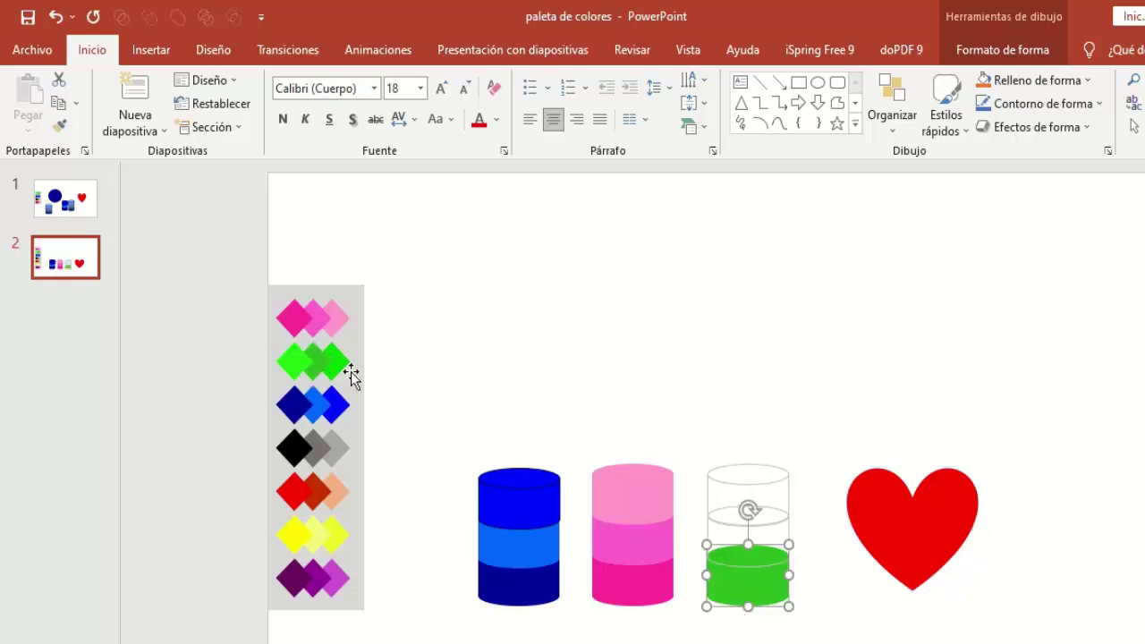
pyautogui.click(337, 367)
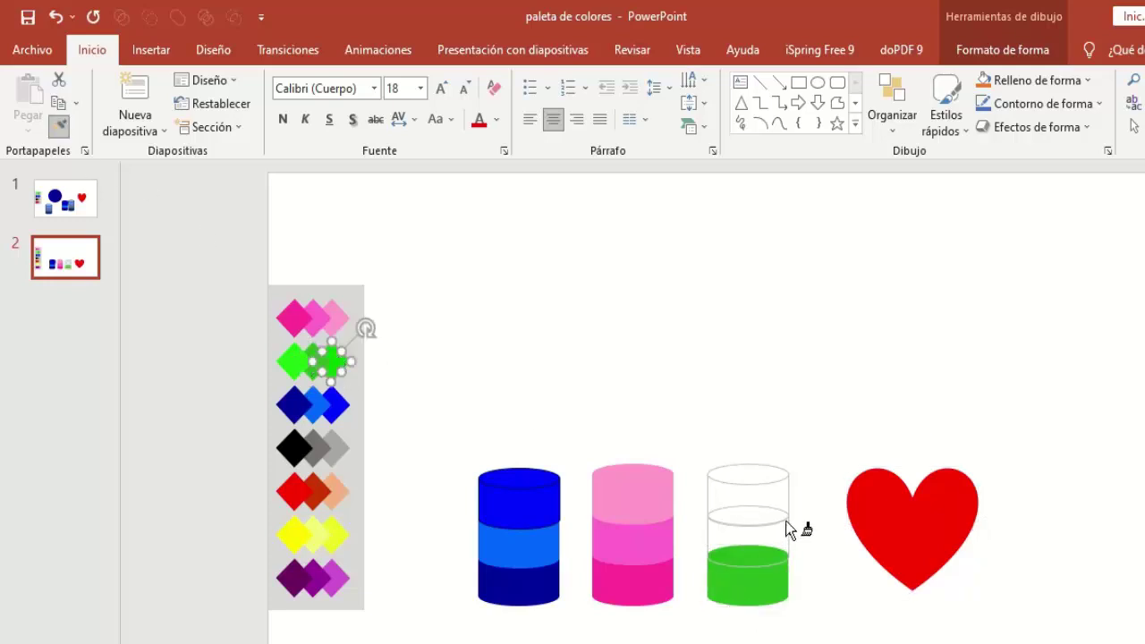
pyautogui.click(789, 529)
pyautogui.click(298, 360)
pyautogui.click(57, 125)
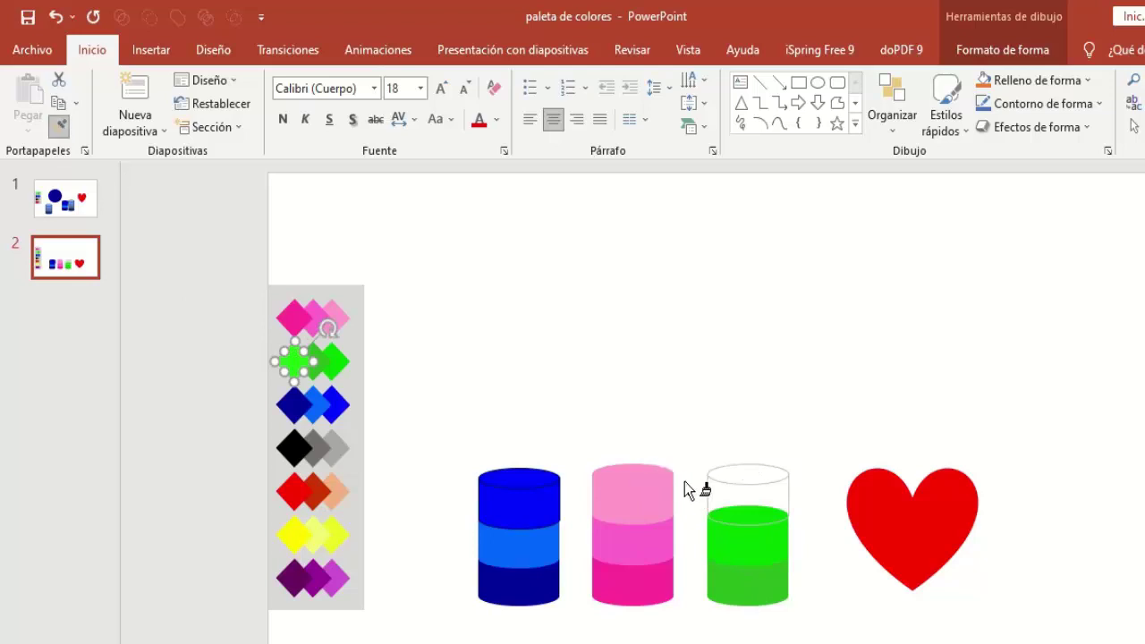
pyautogui.click(710, 484)
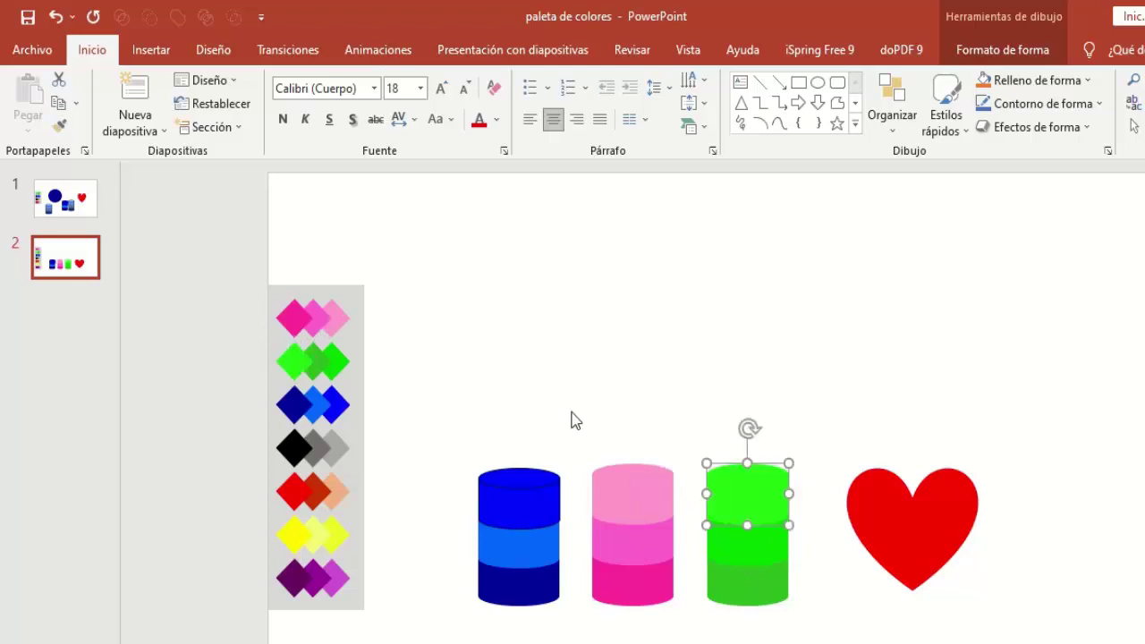
pyautogui.click(333, 447)
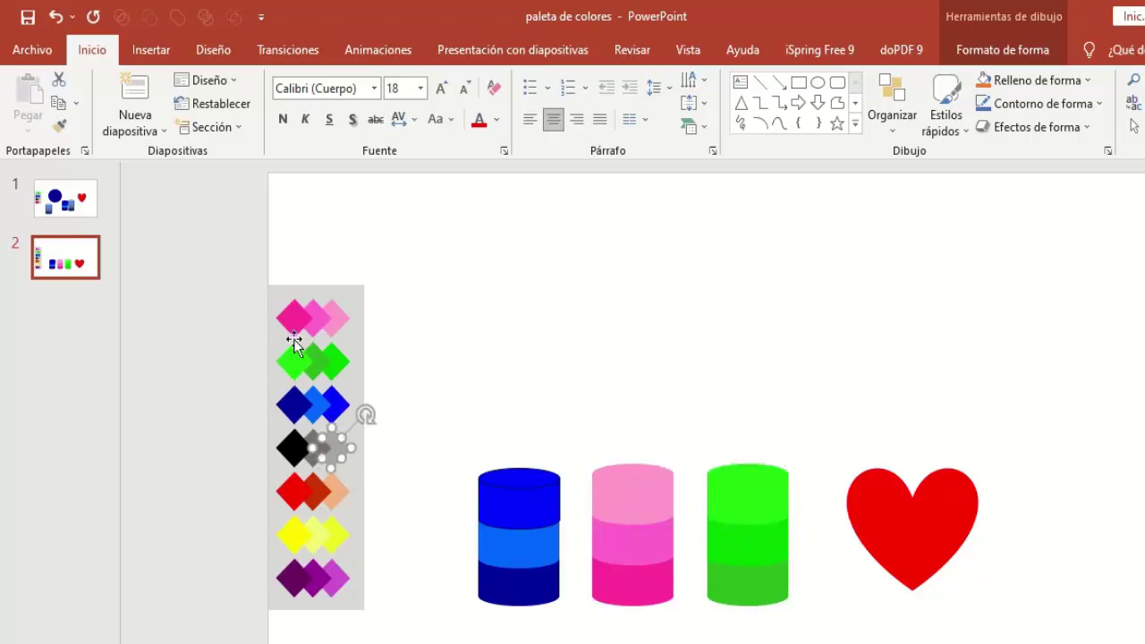
pyautogui.click(554, 488)
# - Paint the blue cylinder's top segment light grey, then select and deselect the palette diamonds
pyautogui.click(588, 442)
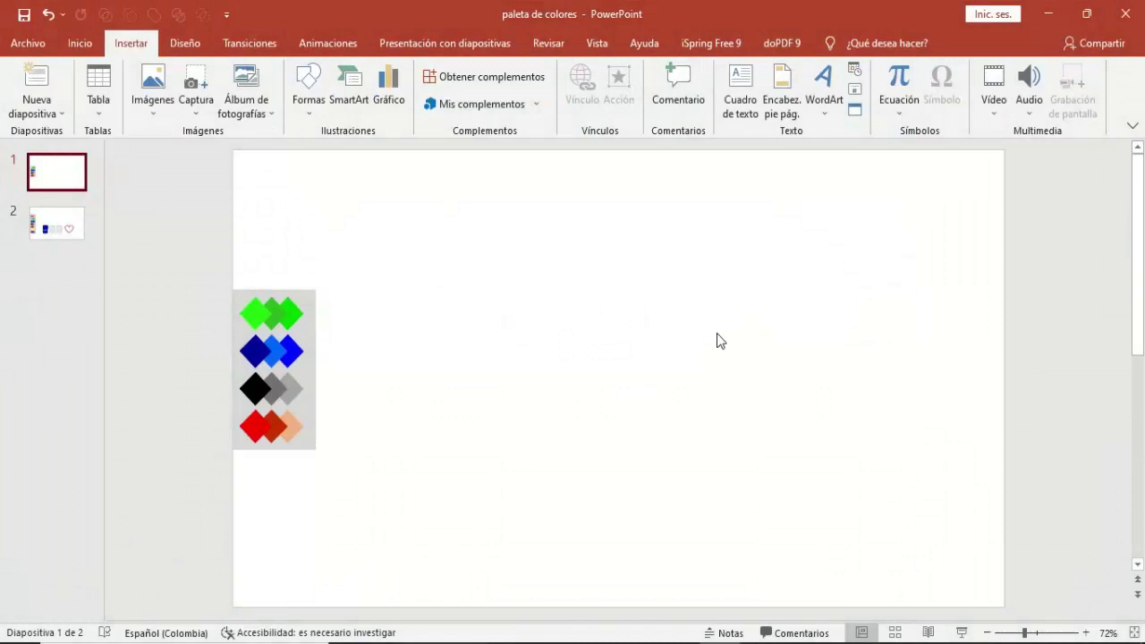
pyautogui.moveTo(362, 251); pyautogui.dragTo(223, 517)
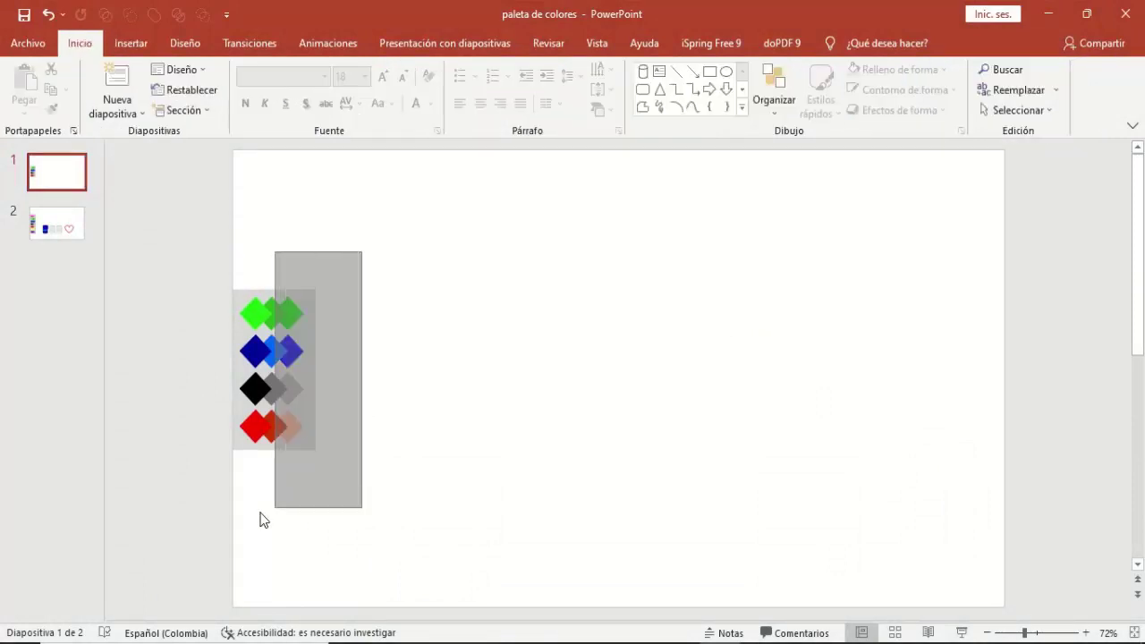
pyautogui.click(351, 438)
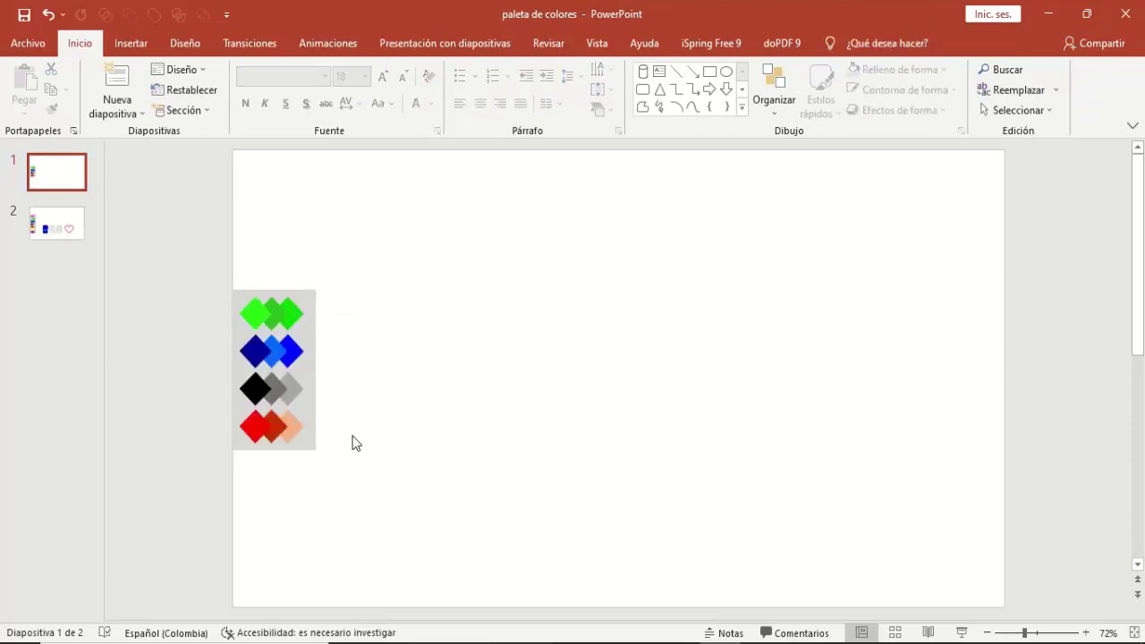
# - Draw a cylinder from Insertar > Formas to the right of the palette
pyautogui.click(131, 43)
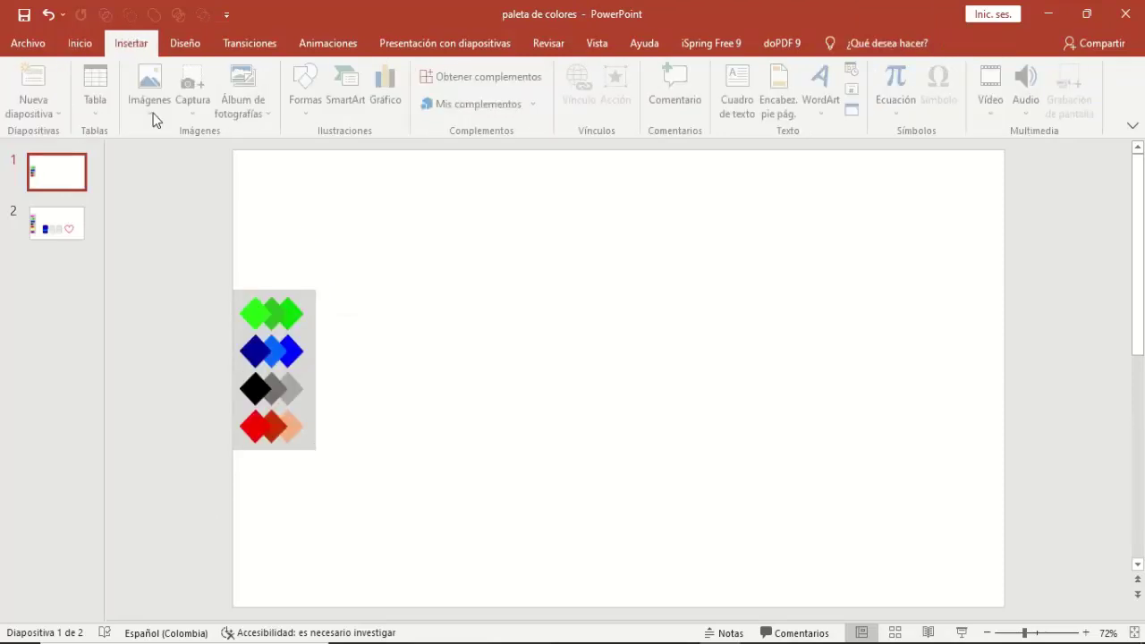
pyautogui.click(309, 90)
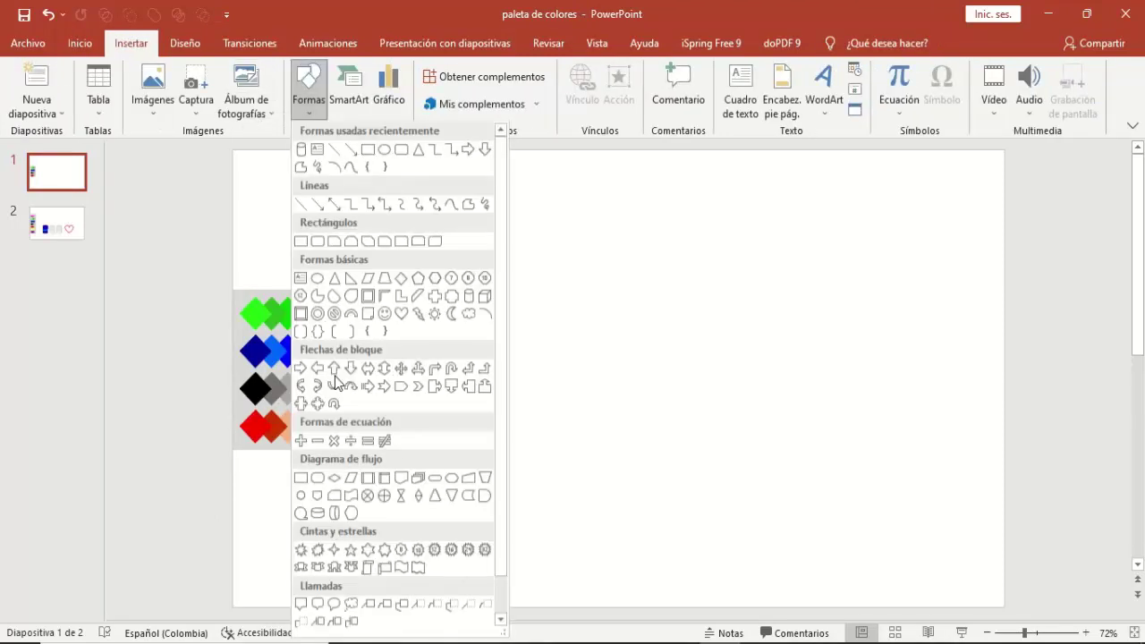
pyautogui.click(465, 296)
pyautogui.moveTo(469, 309)
pyautogui.mouseDown()
pyautogui.moveTo(541, 438)
pyautogui.moveTo(595, 505)
pyautogui.mouseUp()
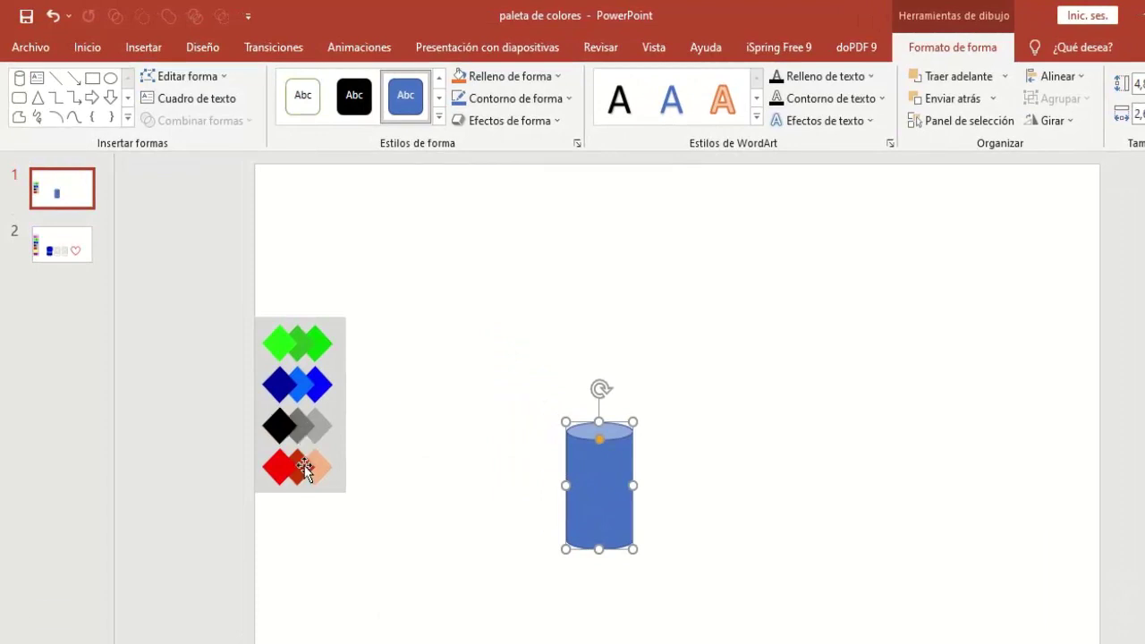
# - Copy the dark blue, then the bright green diamond format onto the cylinder
pyautogui.click(276, 393)
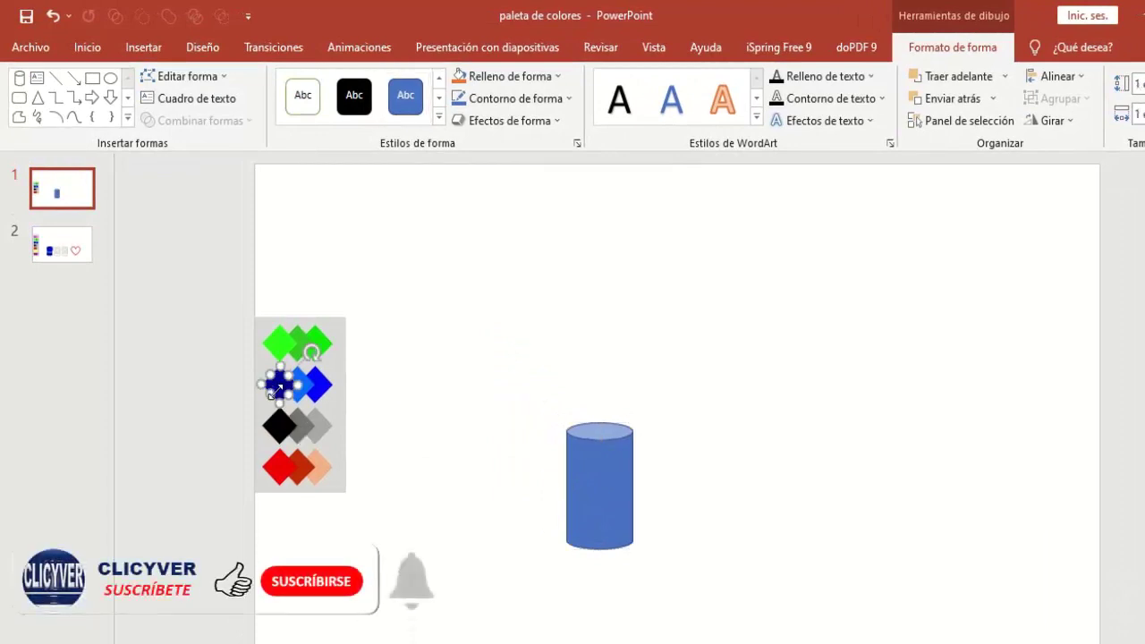
pyautogui.click(80, 51)
pyautogui.click(56, 119)
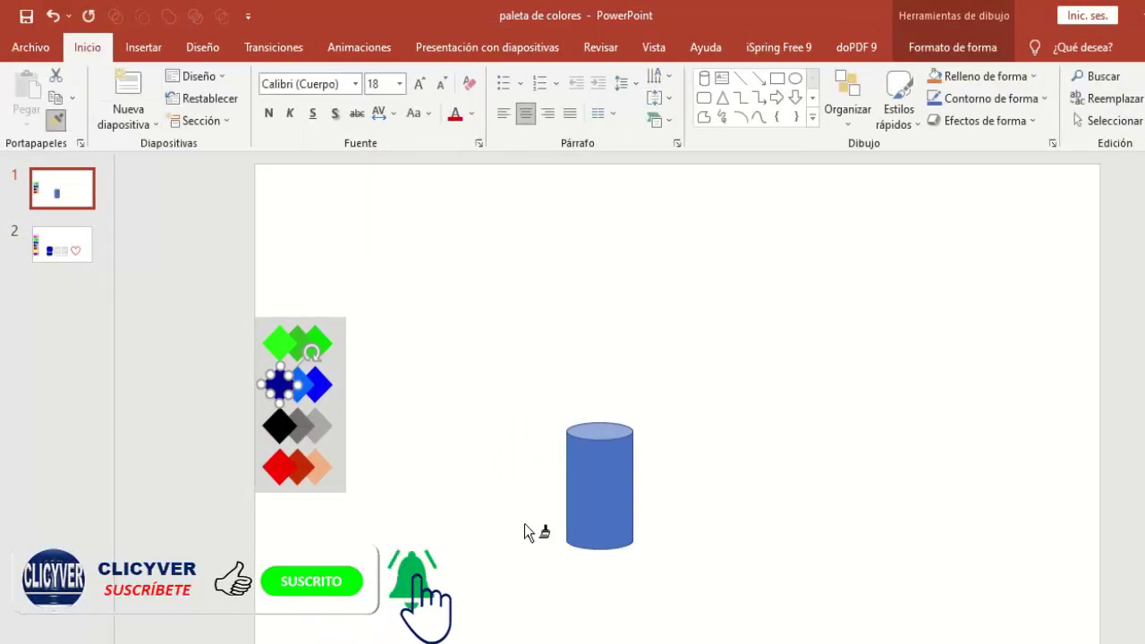
pyautogui.click(592, 477)
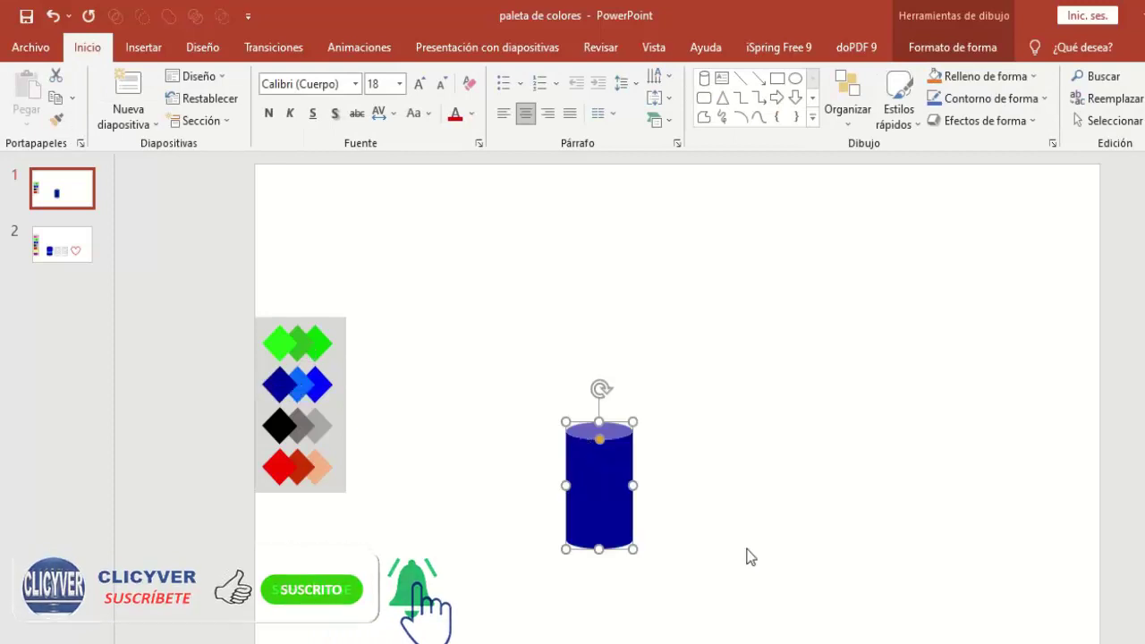
pyautogui.click(283, 351)
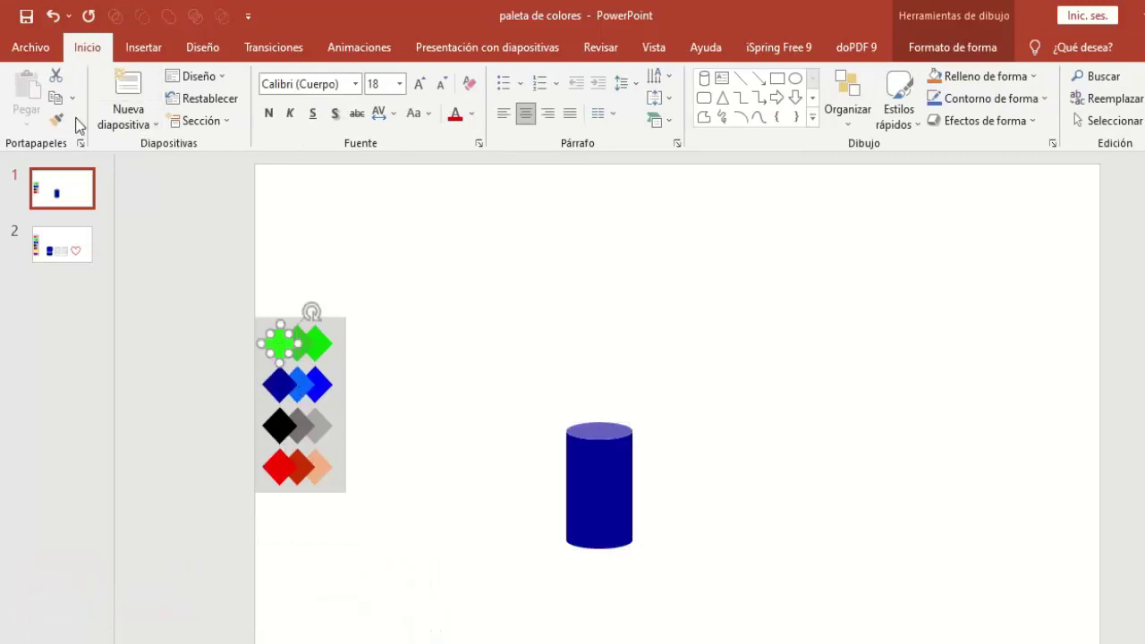
pyautogui.click(591, 479)
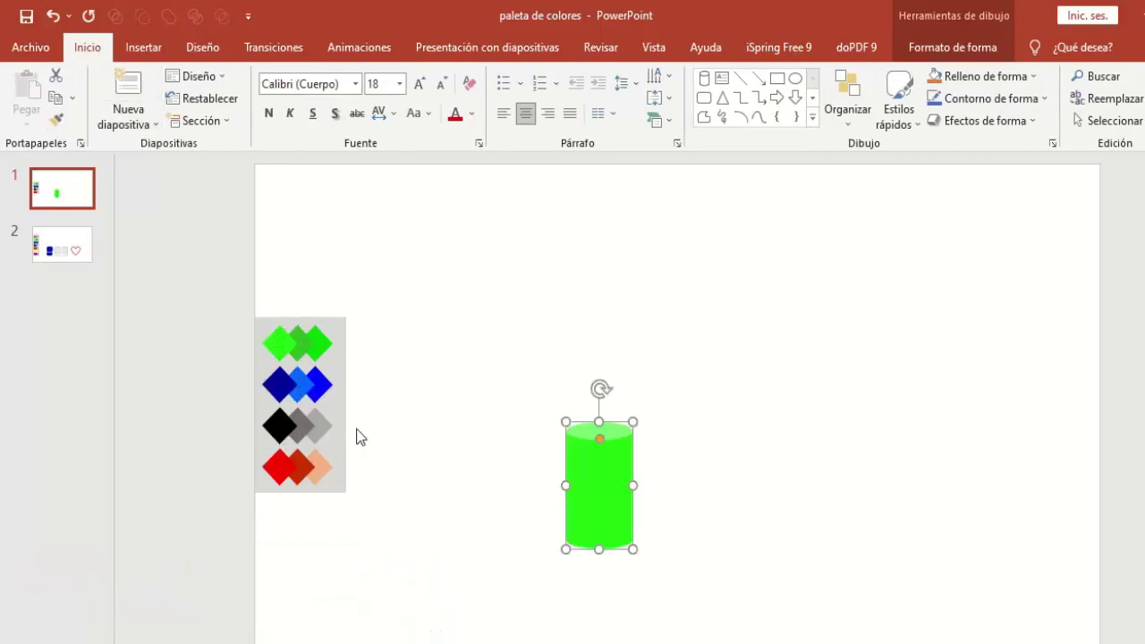
pyautogui.click(361, 400)
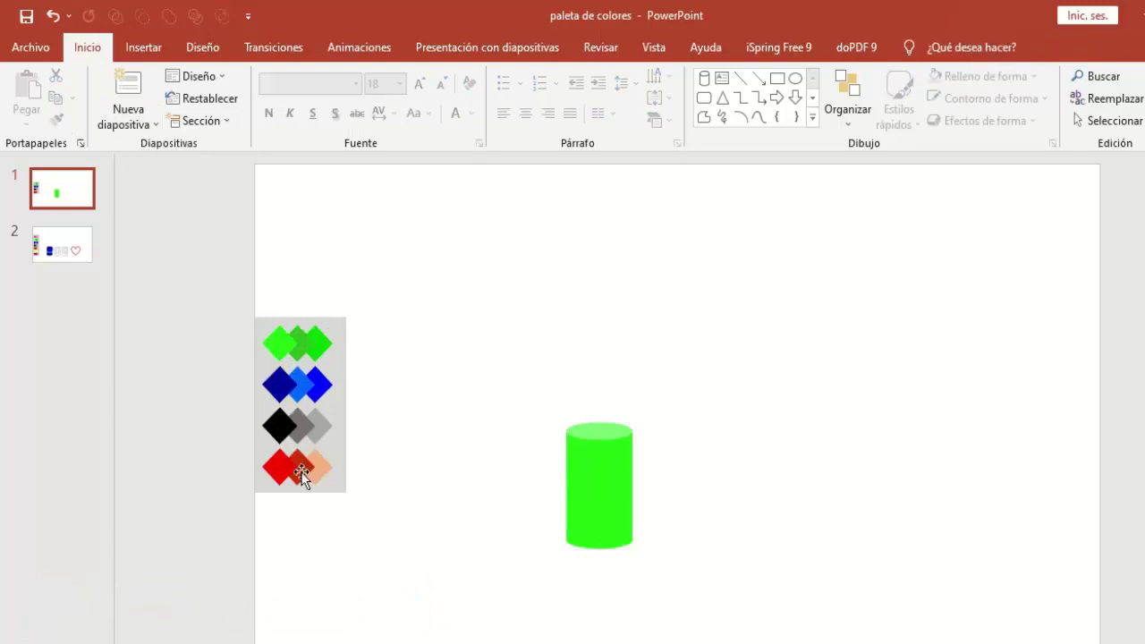
# - Check the cylinder's Relleno de forma list, keeping the green fill
pyautogui.click(584, 502)
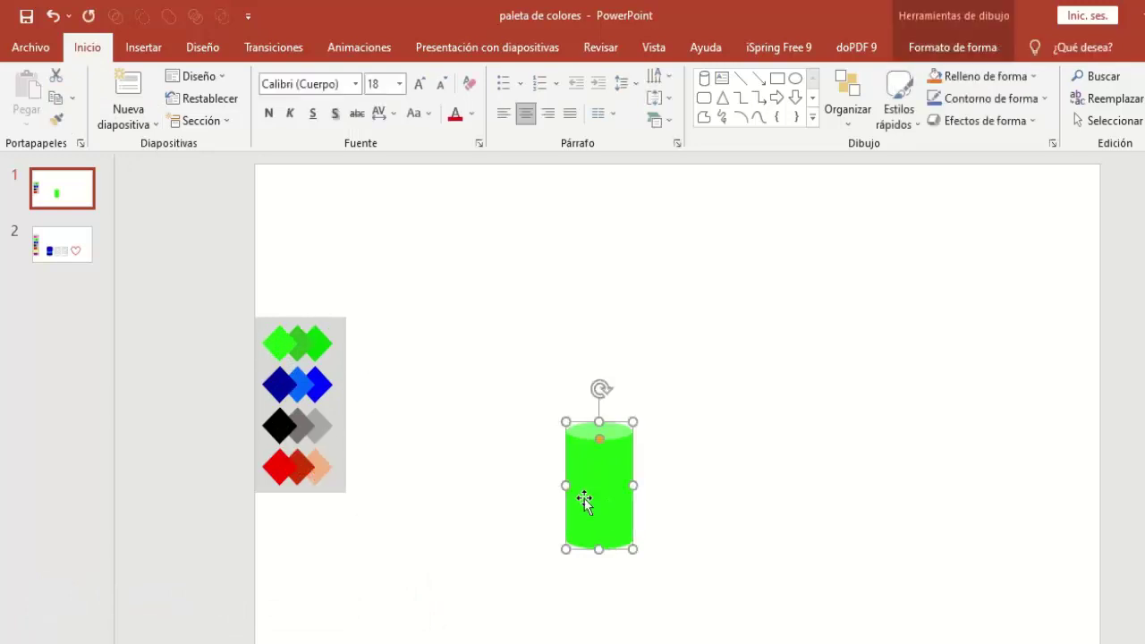
pyautogui.click(948, 48)
pyautogui.click(501, 79)
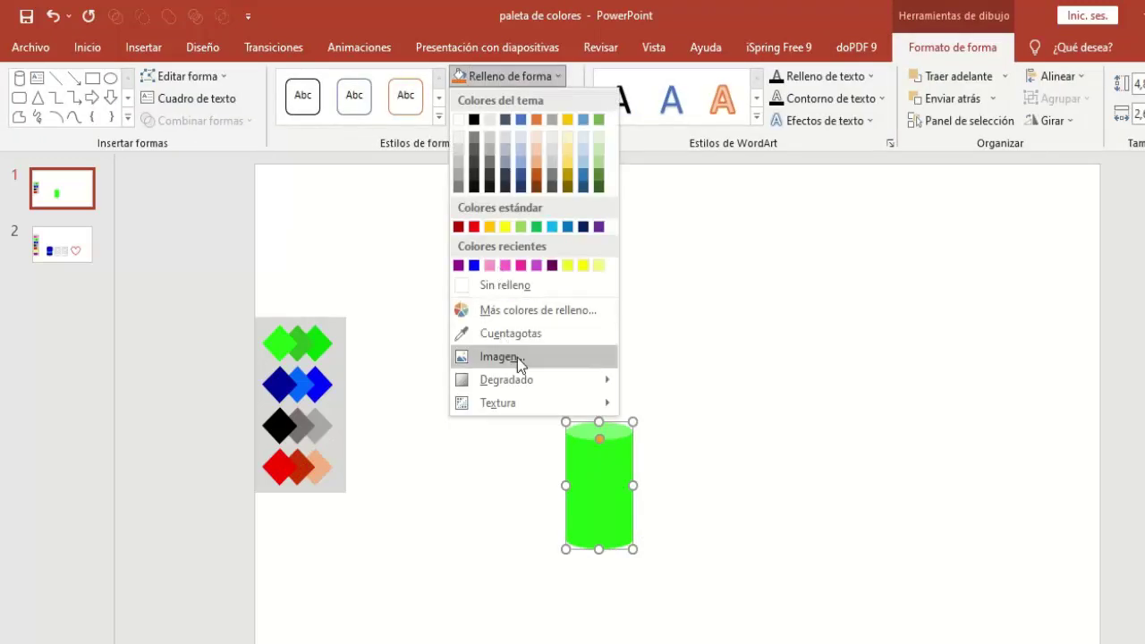
pyautogui.click(367, 307)
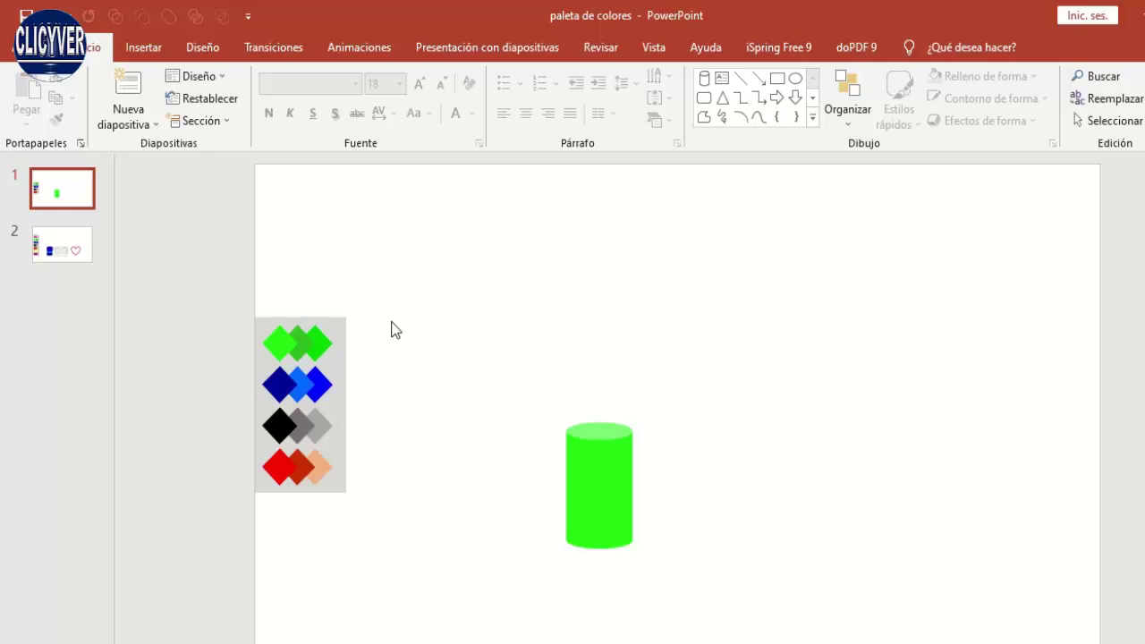
# - Delete the old diamond palette and draw a small square above-left of the cylinder
pyautogui.moveTo(383, 280); pyautogui.dragTo(236, 573)
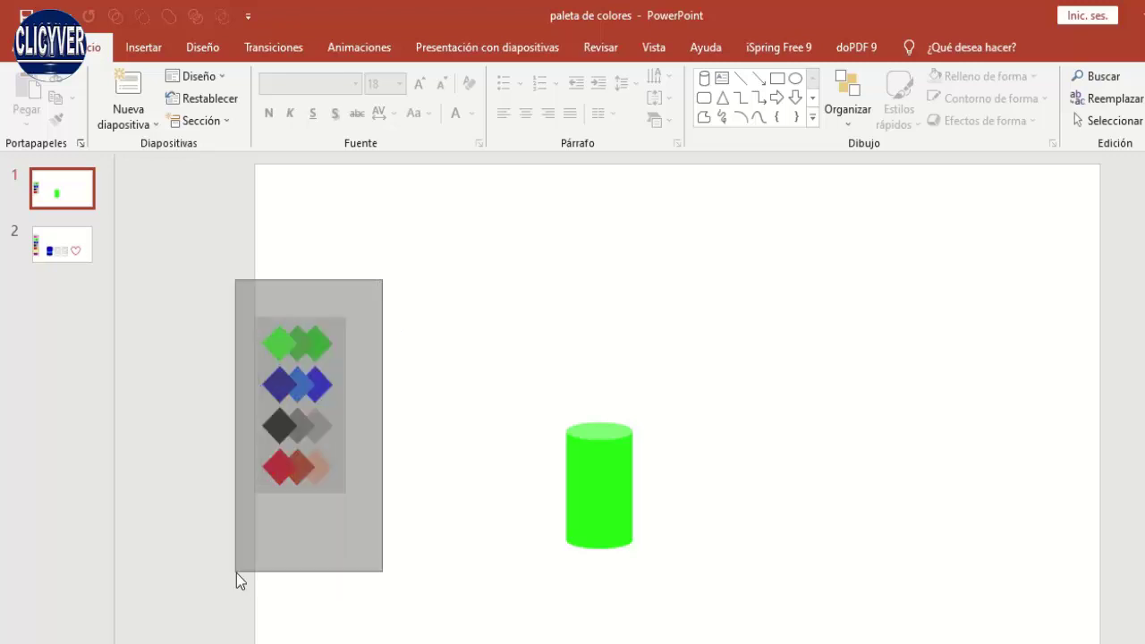
pyautogui.press('Delete')
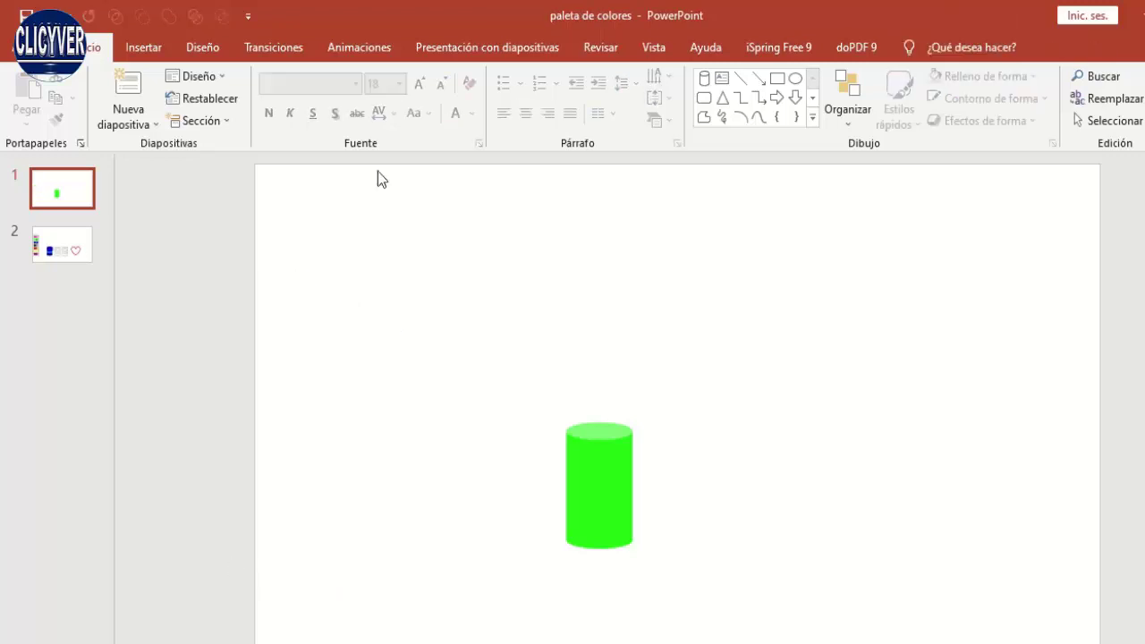
pyautogui.click(143, 47)
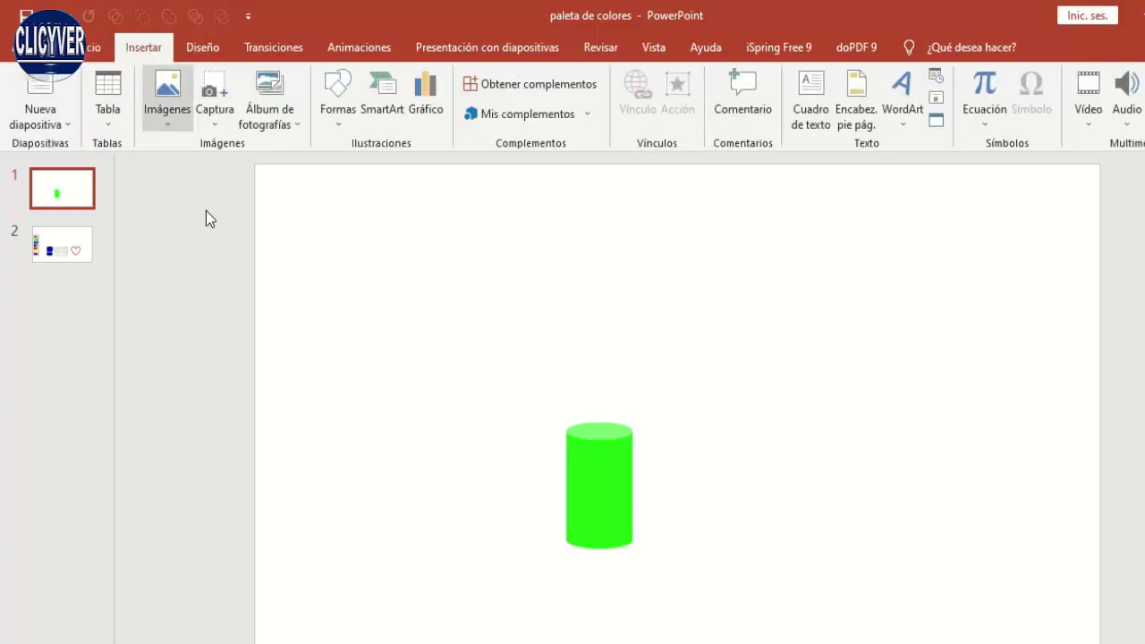
pyautogui.click(338, 105)
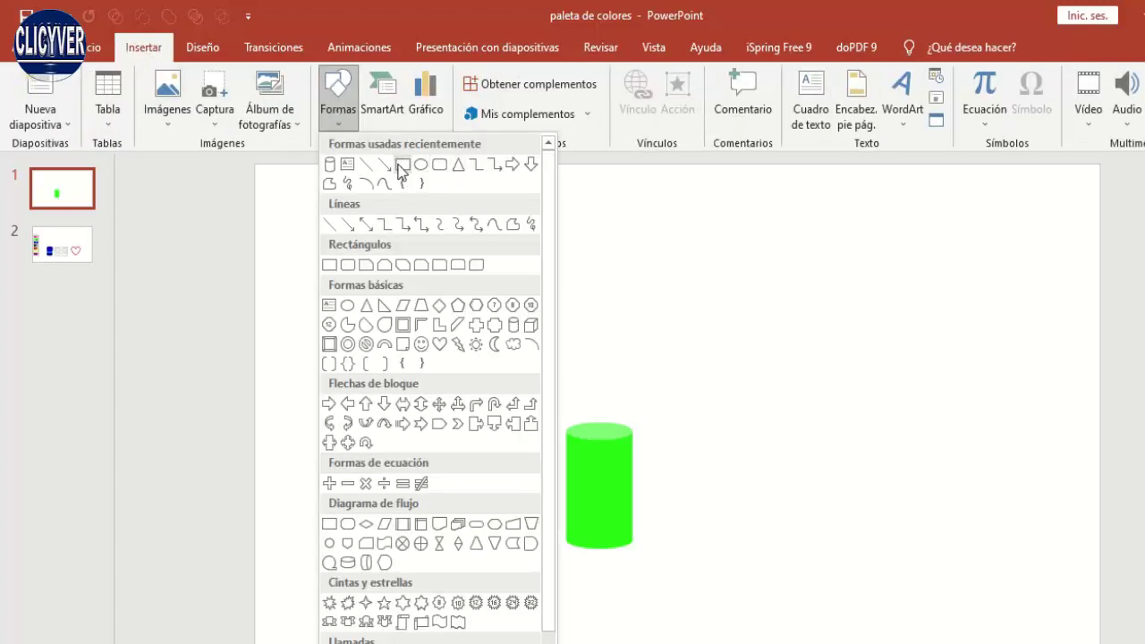
pyautogui.click(402, 164)
pyautogui.moveTo(384, 304); pyautogui.dragTo(417, 342)
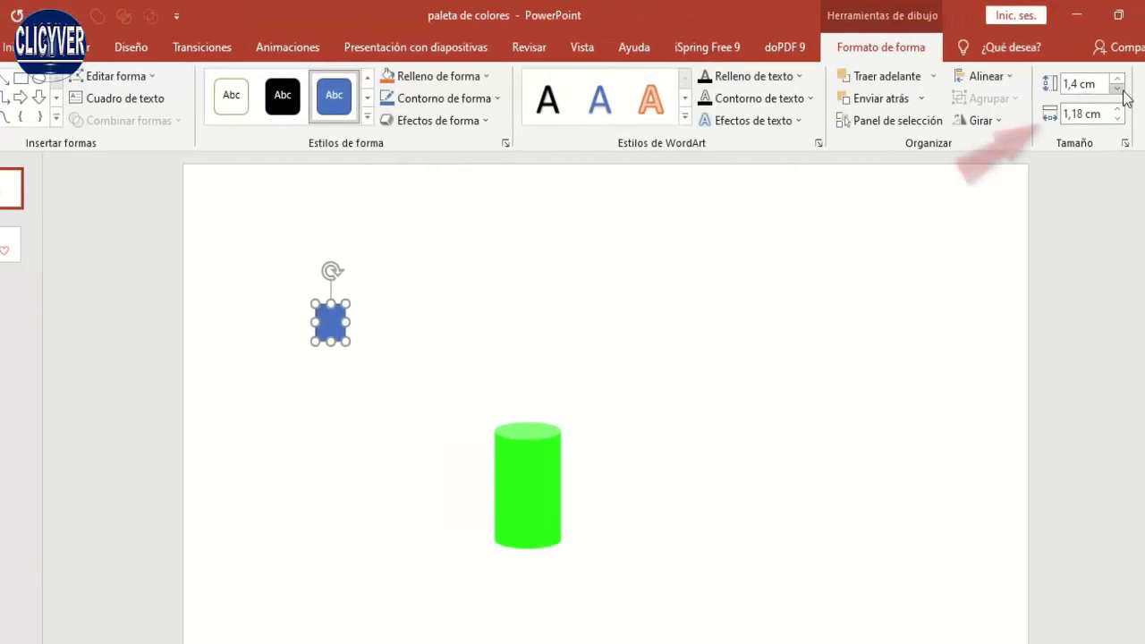
# - Resize the square to 1 cm by 1 cm and rotate it into a diamond
pyautogui.click(1117, 89)
pyautogui.click(1117, 89)
pyautogui.click(1118, 90)
pyautogui.click(1118, 90)
pyautogui.click(1118, 119)
pyautogui.click(1118, 119)
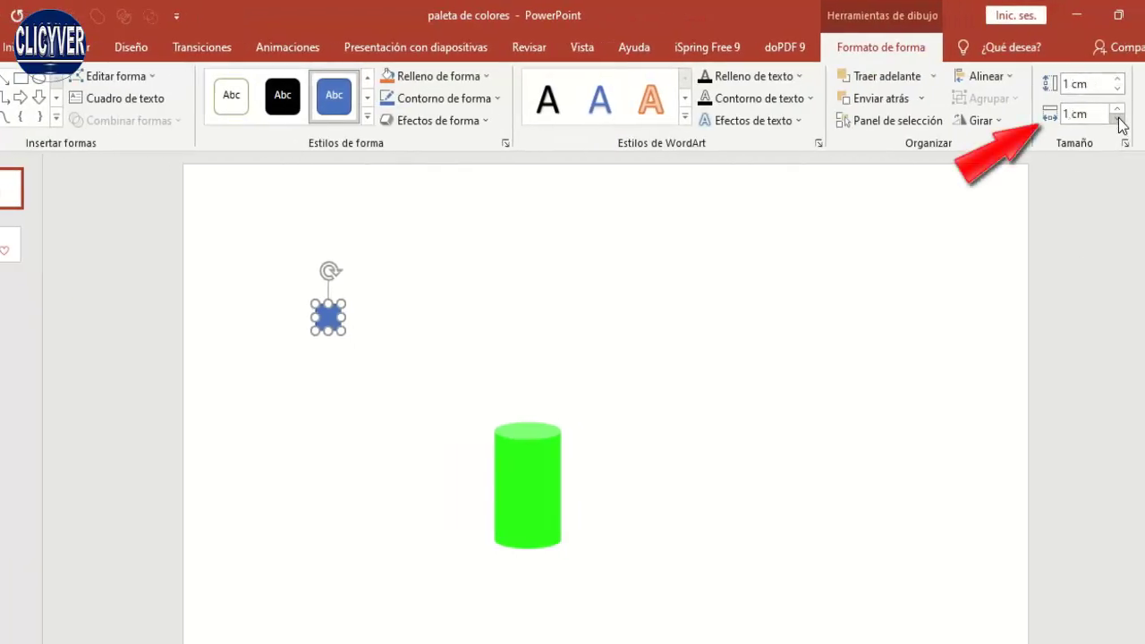
pyautogui.click(1118, 119)
pyautogui.click(1118, 109)
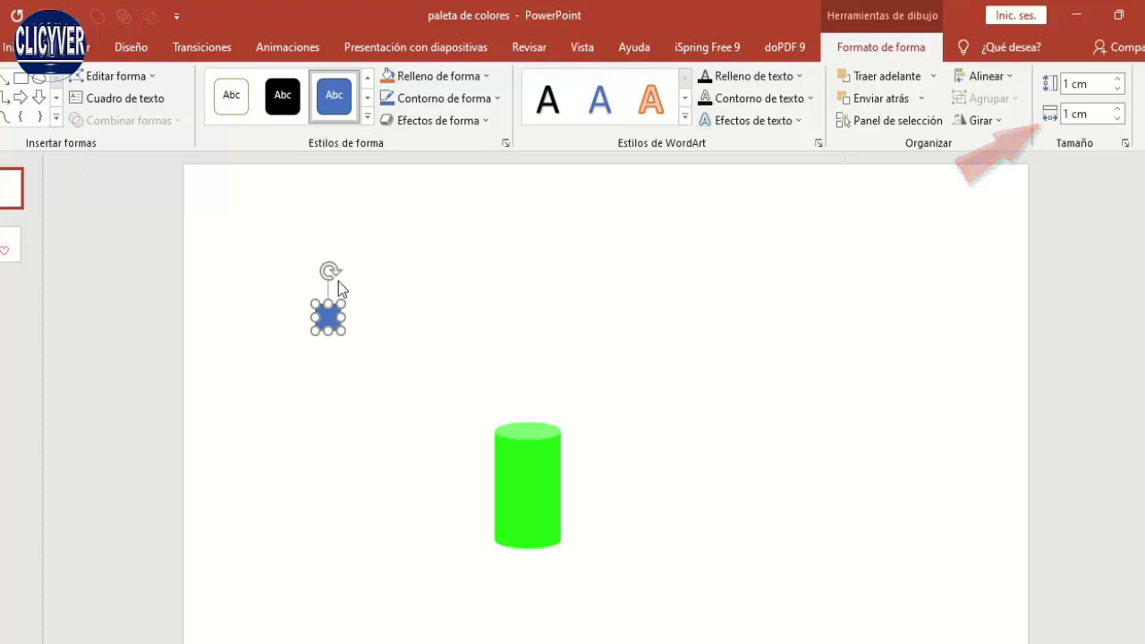
pyautogui.moveTo(331, 273)
pyautogui.mouseDown()
pyautogui.moveTo(360, 298)
pyautogui.moveTo(222, 319)
pyautogui.moveTo(229, 333)
pyautogui.mouseUp()
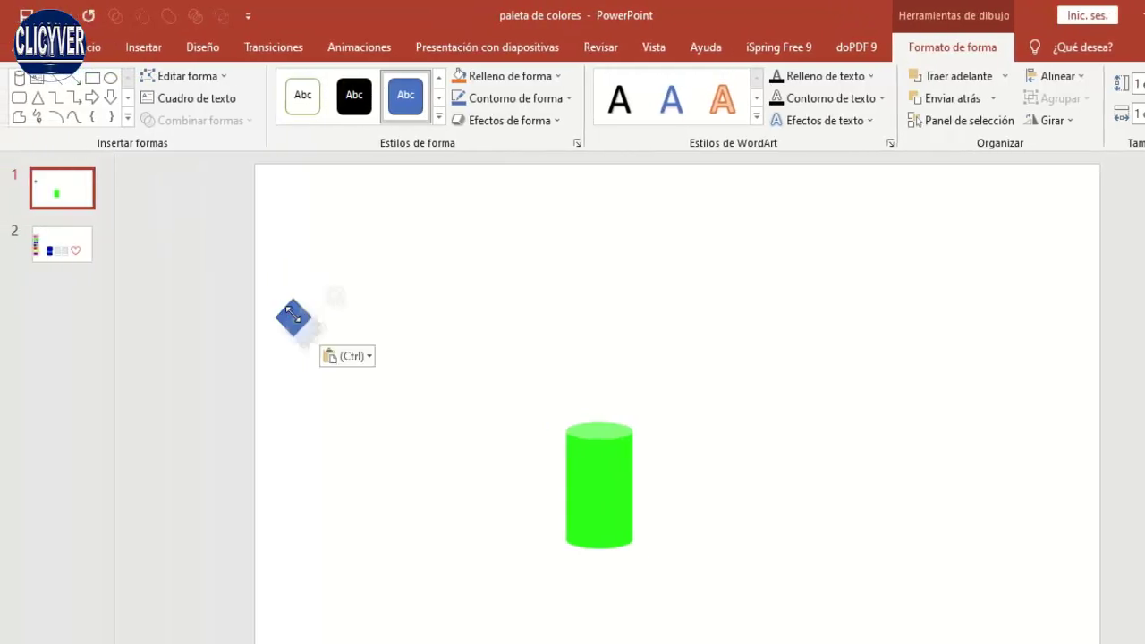
# - Build a row of three overlapping diamonds and paste a copy as a second row
pyautogui.moveTo(302, 337)
pyautogui.mouseDown()
pyautogui.moveTo(314, 320)
pyautogui.moveTo(347, 318)
pyautogui.moveTo(330, 324)
pyautogui.mouseUp()
pyautogui.hotkey('ctrl', 'd')
pyautogui.click(304, 387)
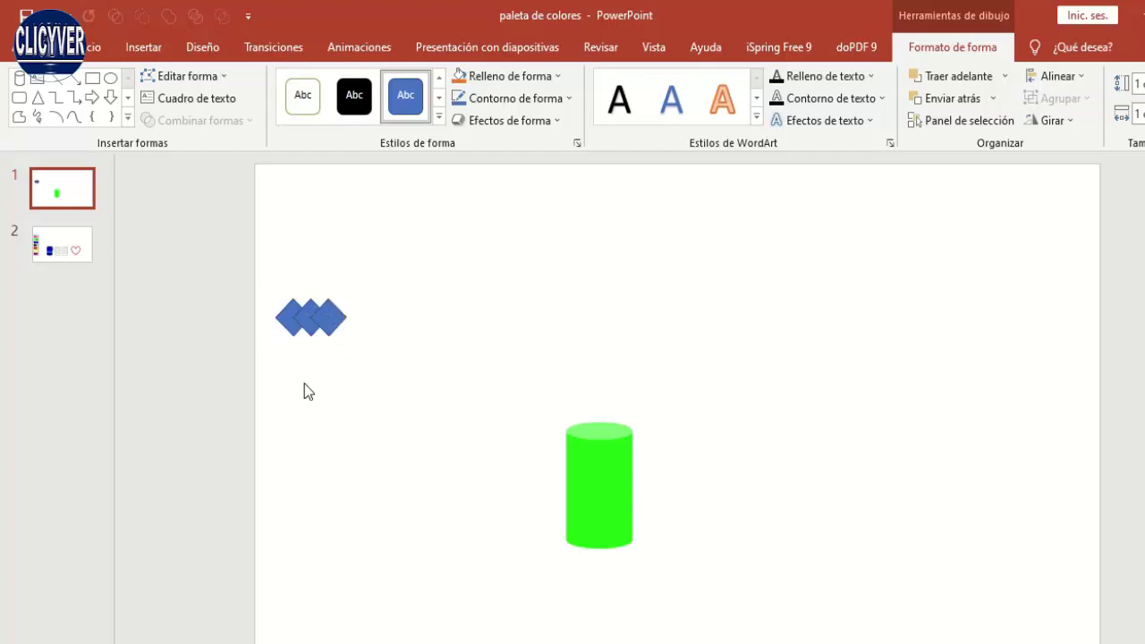
pyautogui.moveTo(373, 277); pyautogui.dragTo(253, 363)
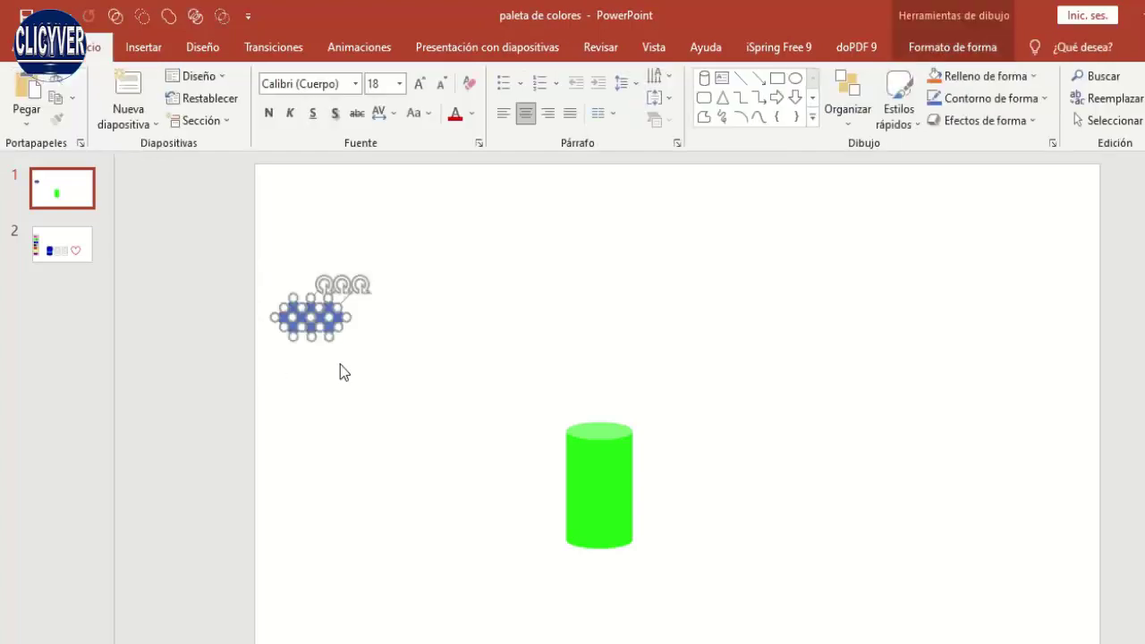
pyautogui.hotkey('ctrl', 'c')
pyautogui.hotkey('ctrl', 'v')
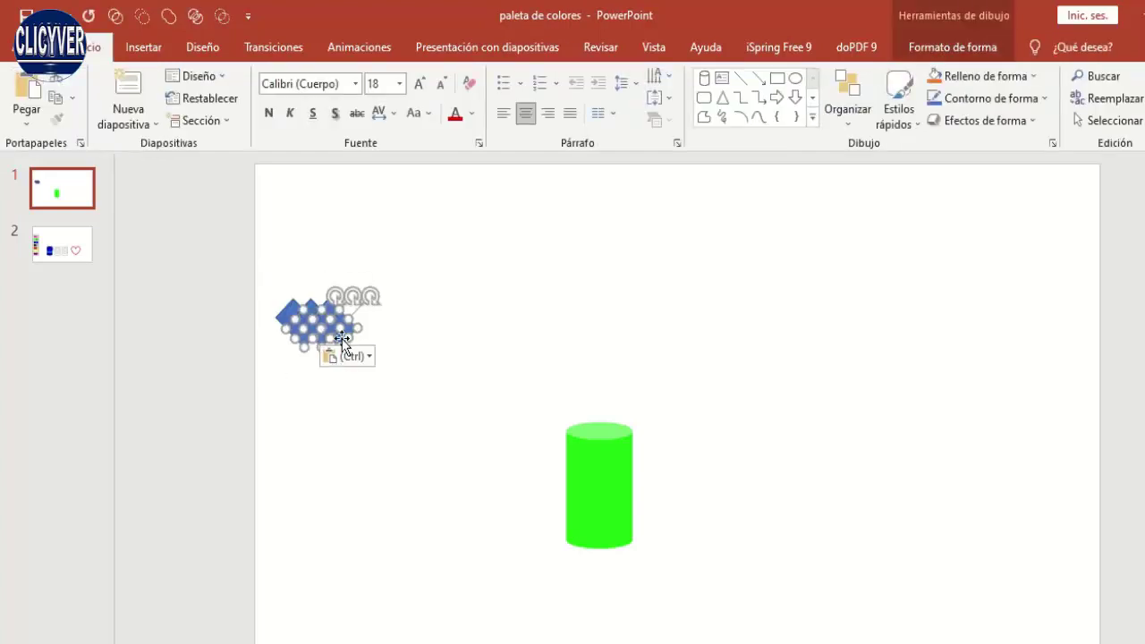
pyautogui.moveTo(338, 338); pyautogui.dragTo(328, 375)
# - Paste two more copies of the diamond row as the third and fourth rows
pyautogui.click(367, 445)
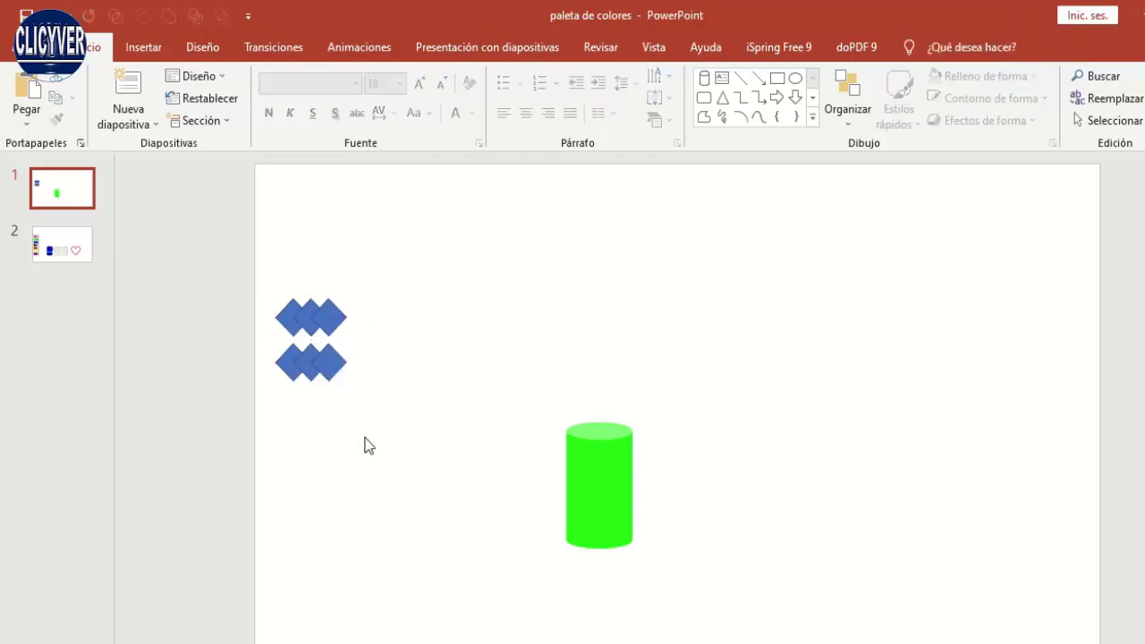
pyautogui.hotkey('ctrl', 'v')
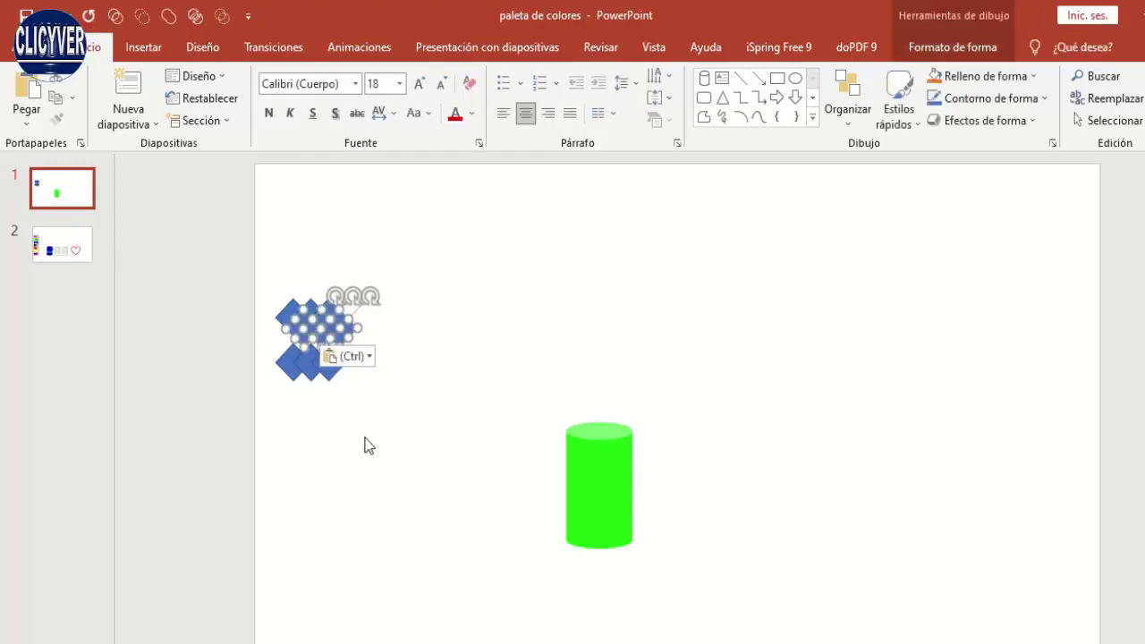
pyautogui.moveTo(337, 336); pyautogui.dragTo(322, 413)
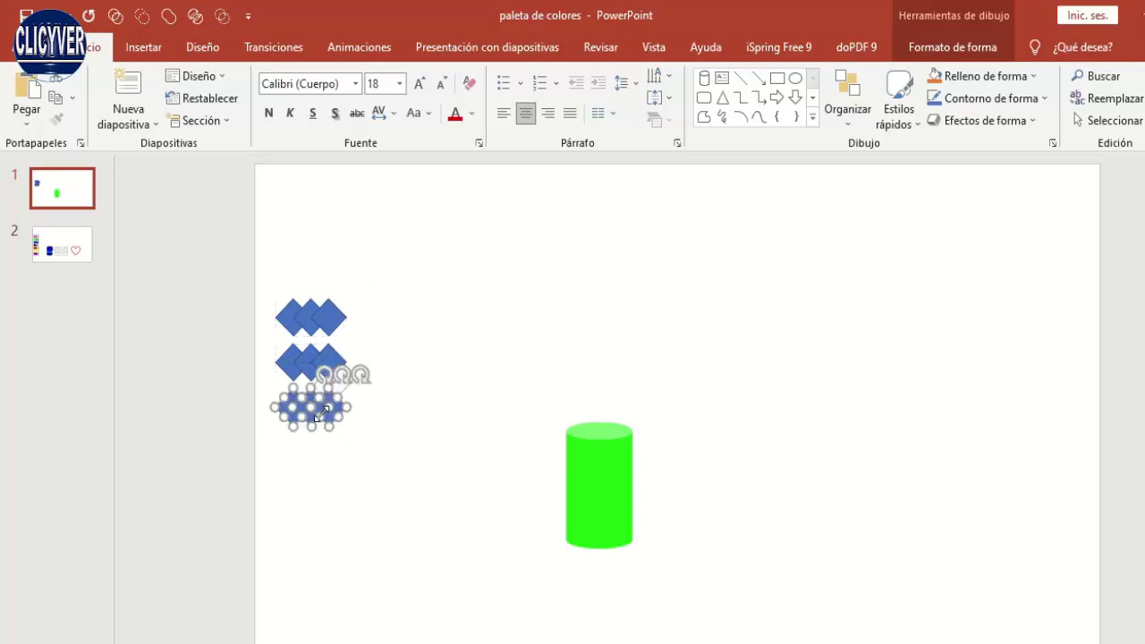
pyautogui.click(364, 433)
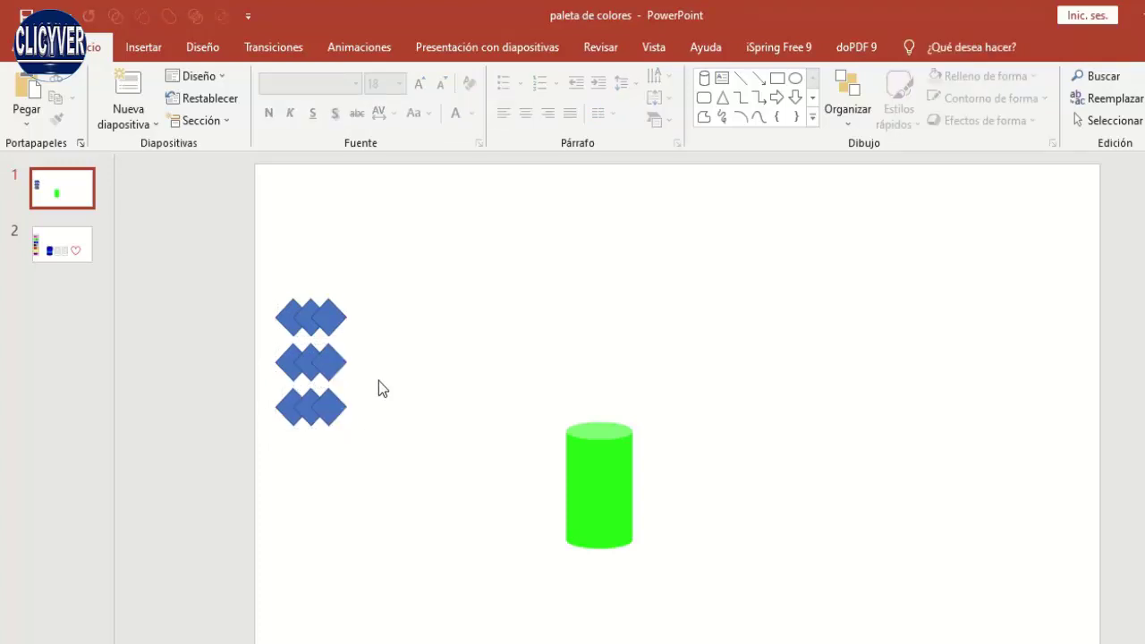
pyautogui.hotkey('ctrl', 'v')
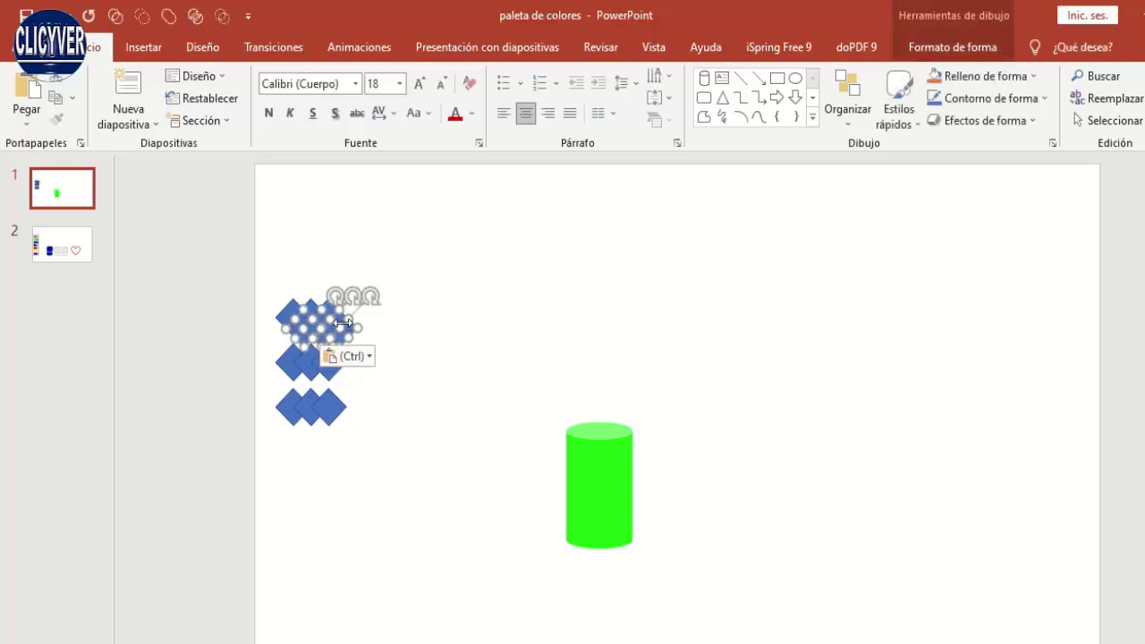
pyautogui.moveTo(333, 344); pyautogui.dragTo(327, 460)
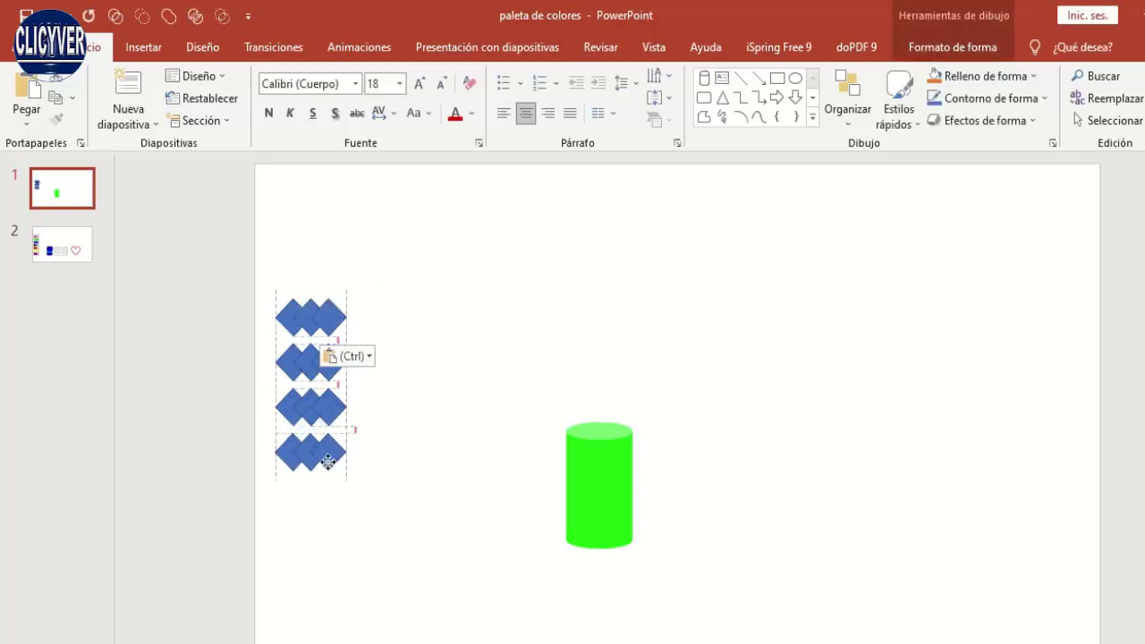
pyautogui.click(376, 471)
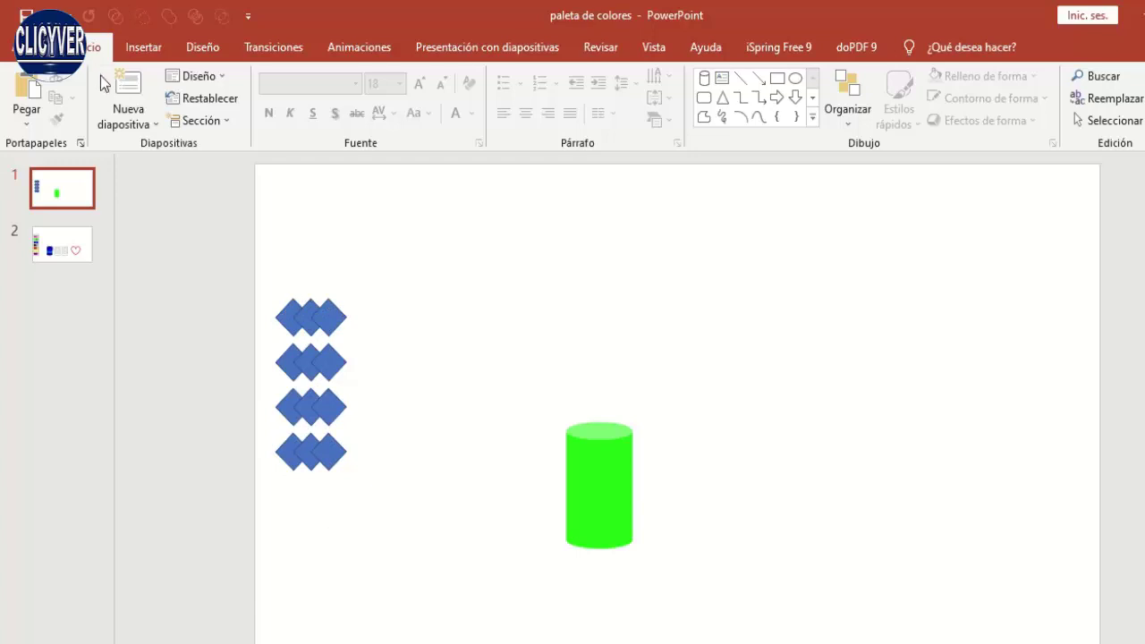
# - Draw a rectangle over all the diamond rows and send it to the back
pyautogui.click(143, 46)
pyautogui.click(334, 105)
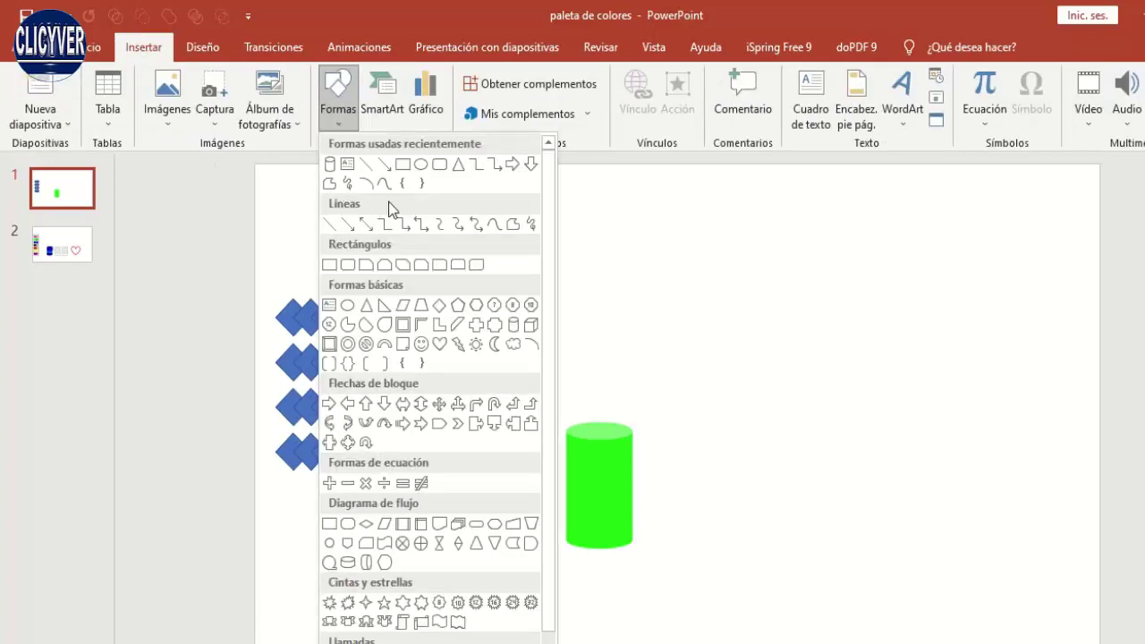
pyautogui.click(402, 165)
pyautogui.moveTo(256, 279); pyautogui.dragTo(372, 492)
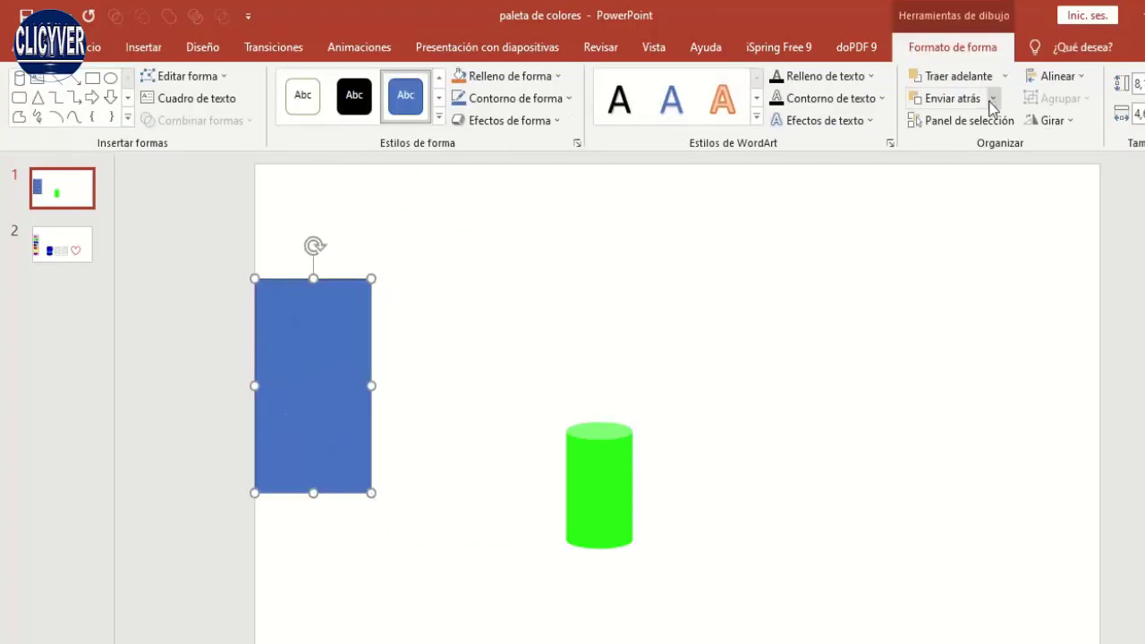
pyautogui.click(993, 98)
pyautogui.click(971, 144)
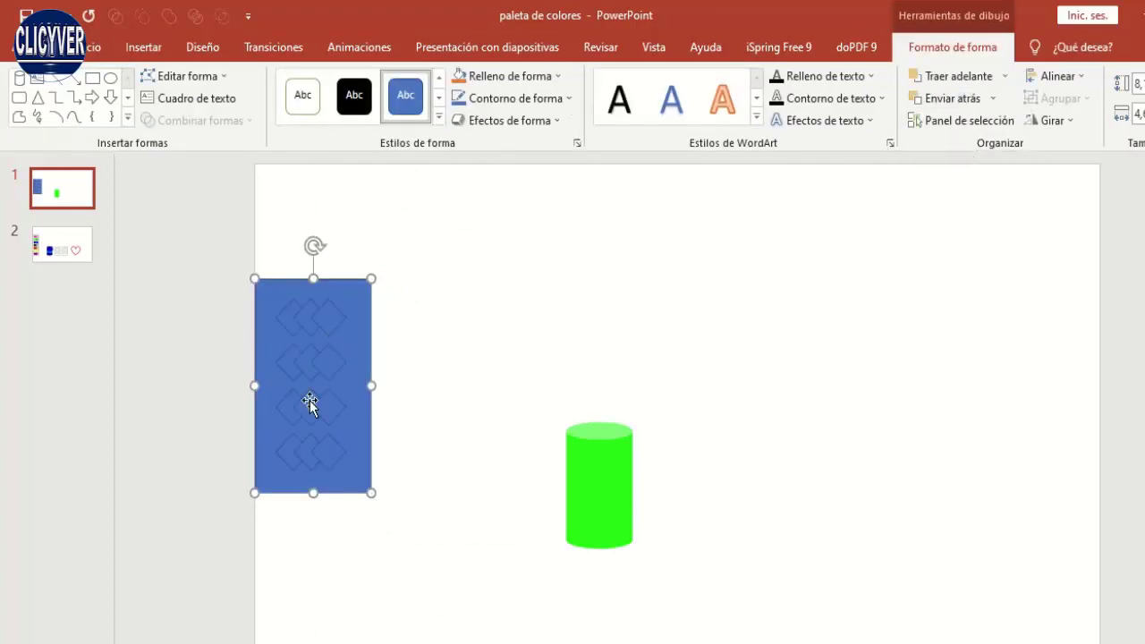
# - Fill the backing rectangle light grey and set its outline to Sin contorno
pyautogui.click(524, 78)
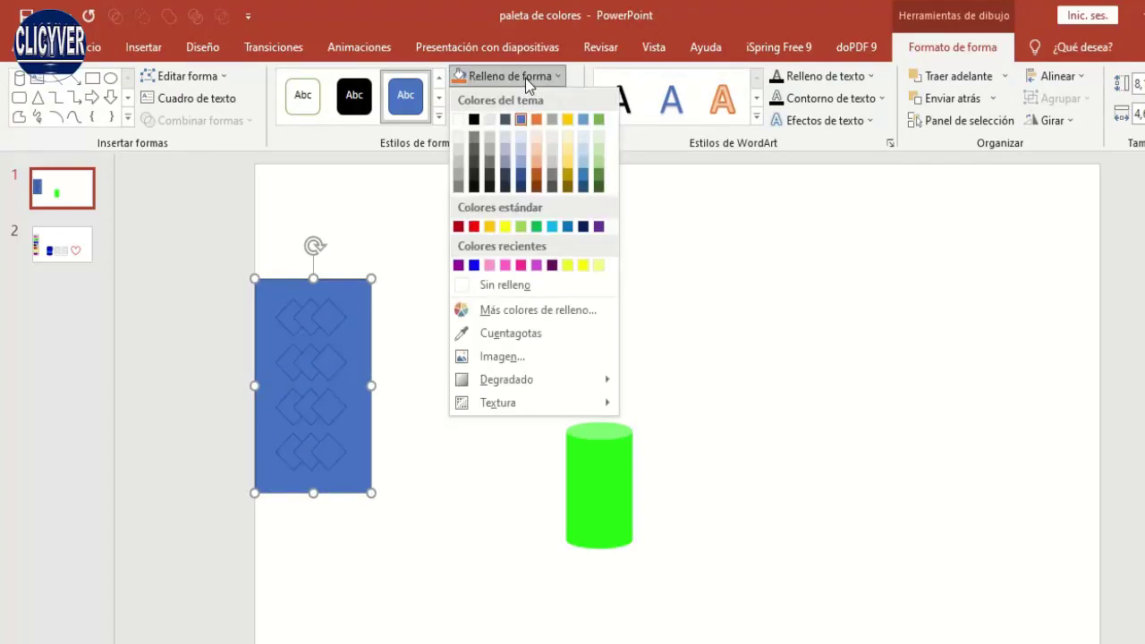
pyautogui.click(458, 149)
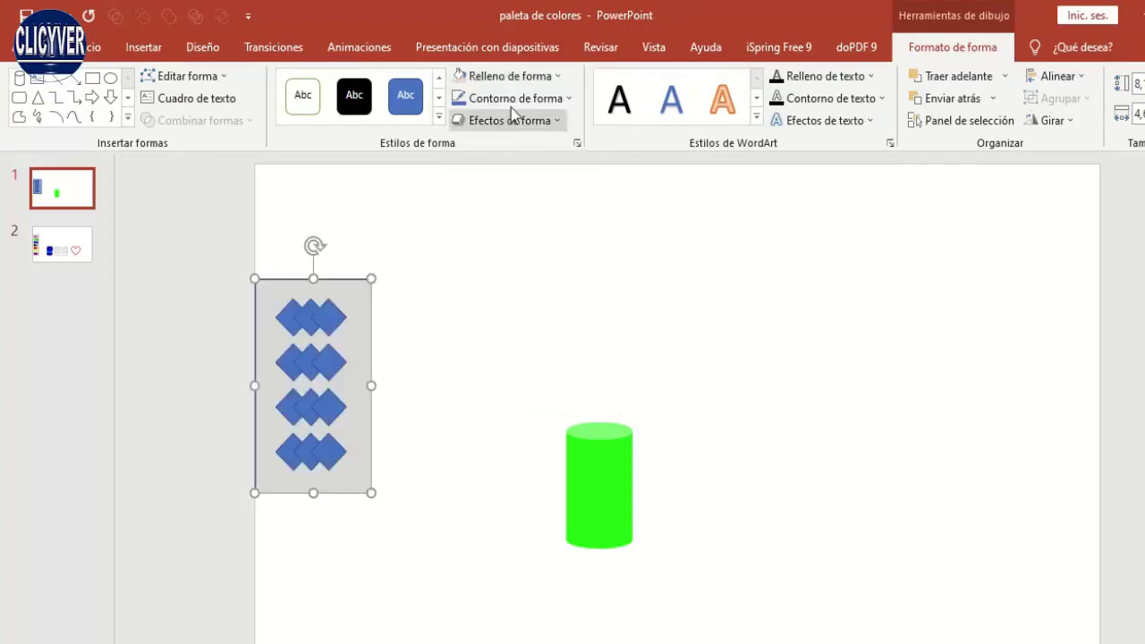
pyautogui.click(514, 98)
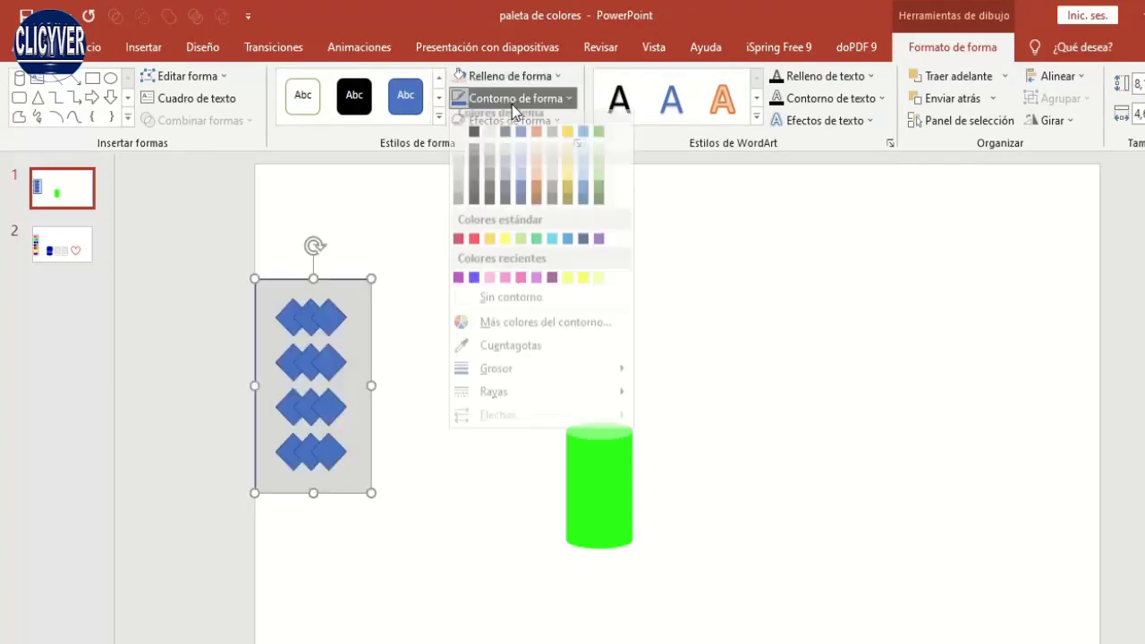
pyautogui.click(511, 308)
pyautogui.click(457, 356)
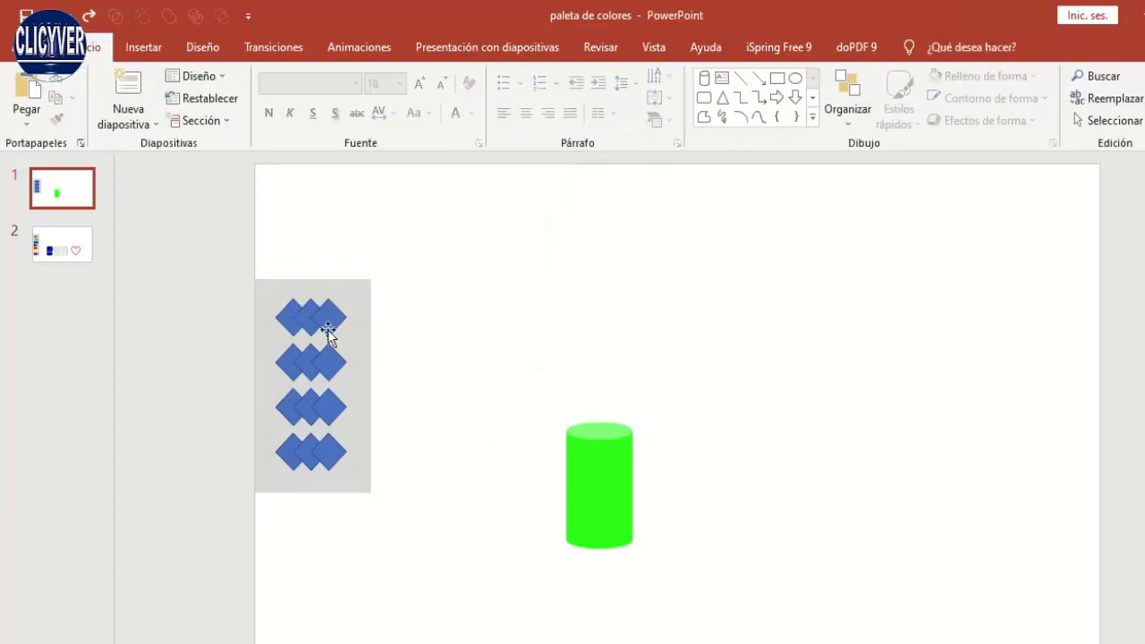
# - Fill the top row's leftmost diamond with custom dark green RGB 42, 163, 9 via Más colores de relleno
pyautogui.click(295, 321)
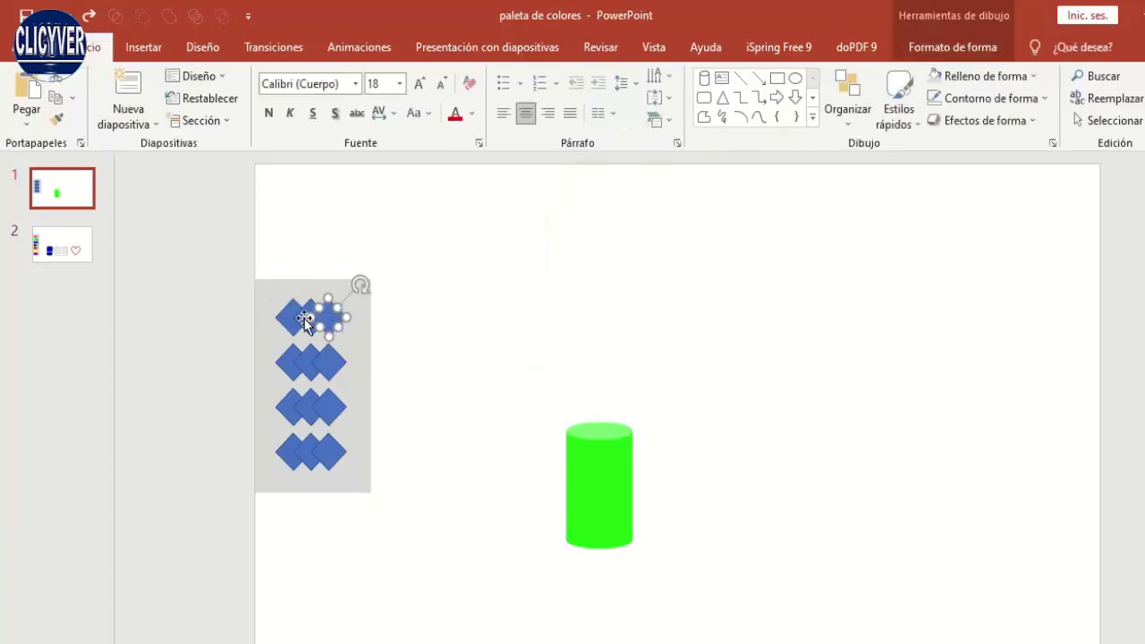
pyautogui.click(285, 315)
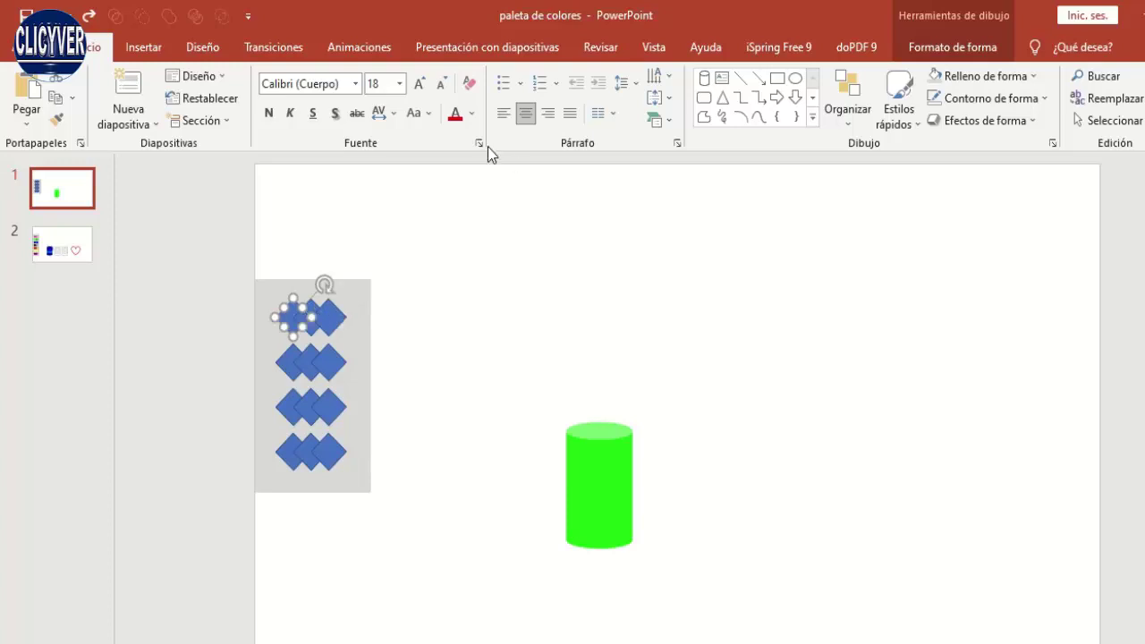
pyautogui.click(961, 48)
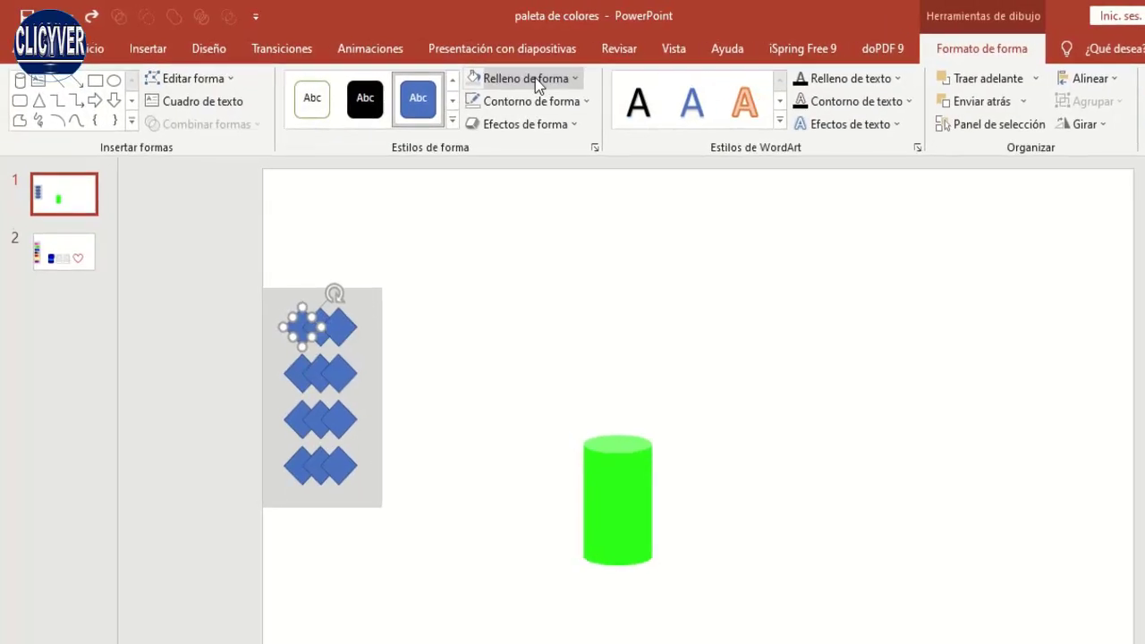
pyautogui.click(534, 78)
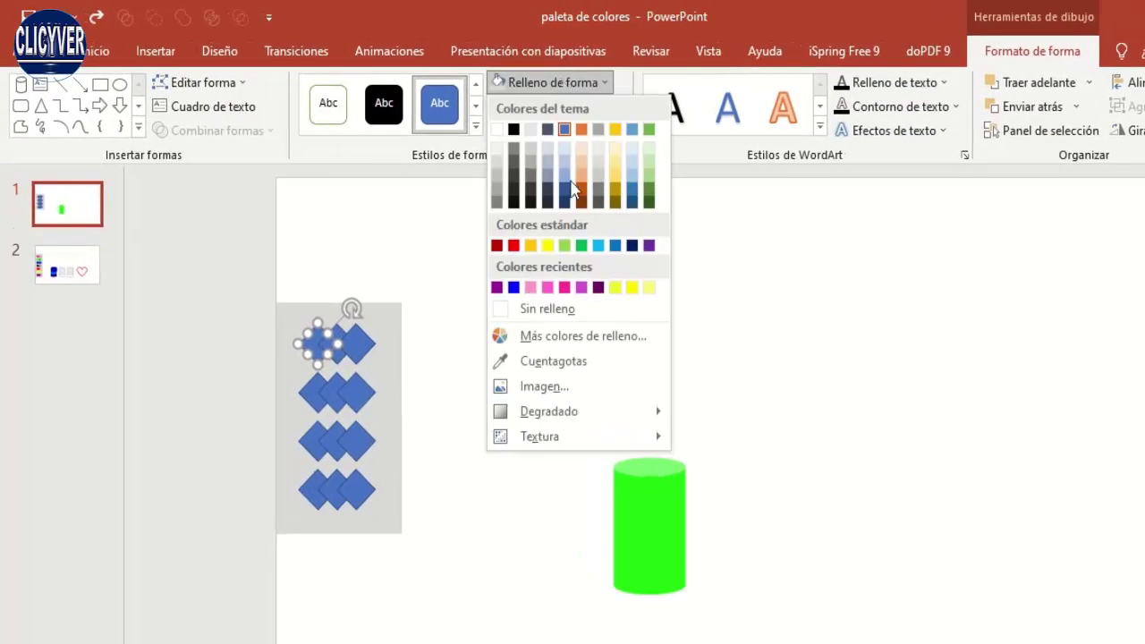
pyautogui.click(569, 345)
pyautogui.moveTo(648, 172); pyautogui.dragTo(737, 99)
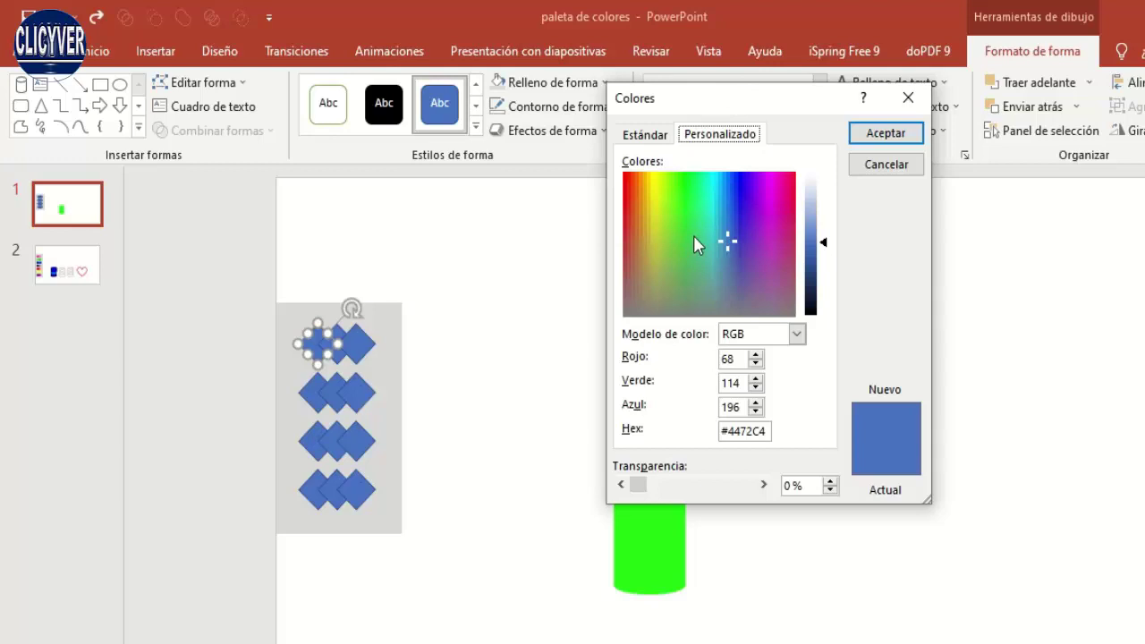
pyautogui.click(674, 187)
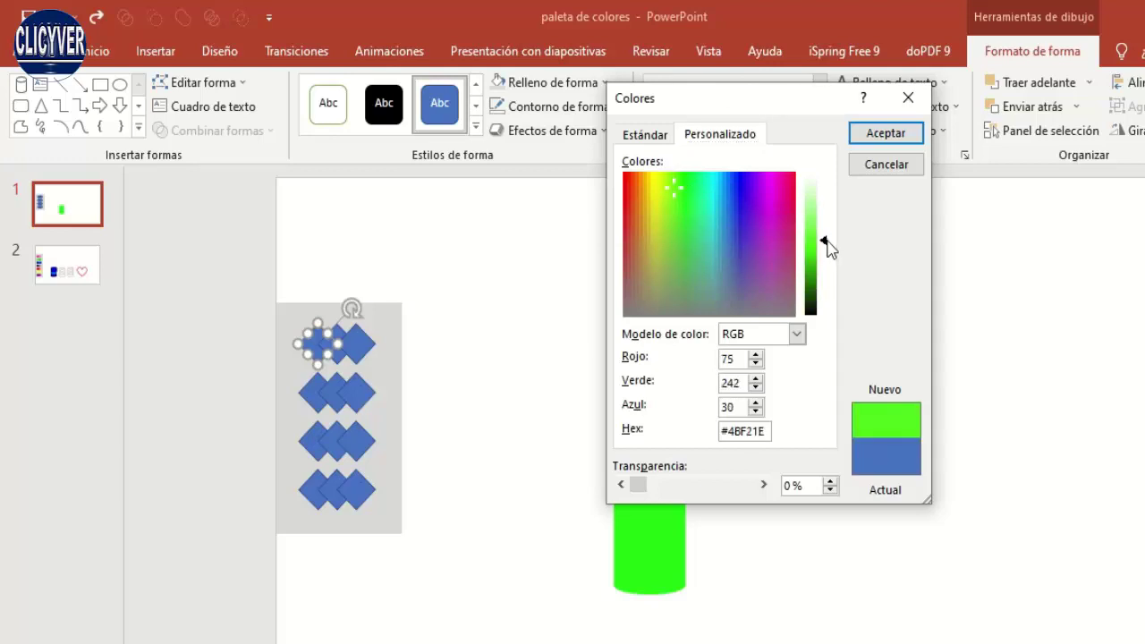
pyautogui.moveTo(827, 249)
pyautogui.mouseDown()
pyautogui.moveTo(823, 263)
pyautogui.moveTo(823, 241)
pyautogui.mouseUp()
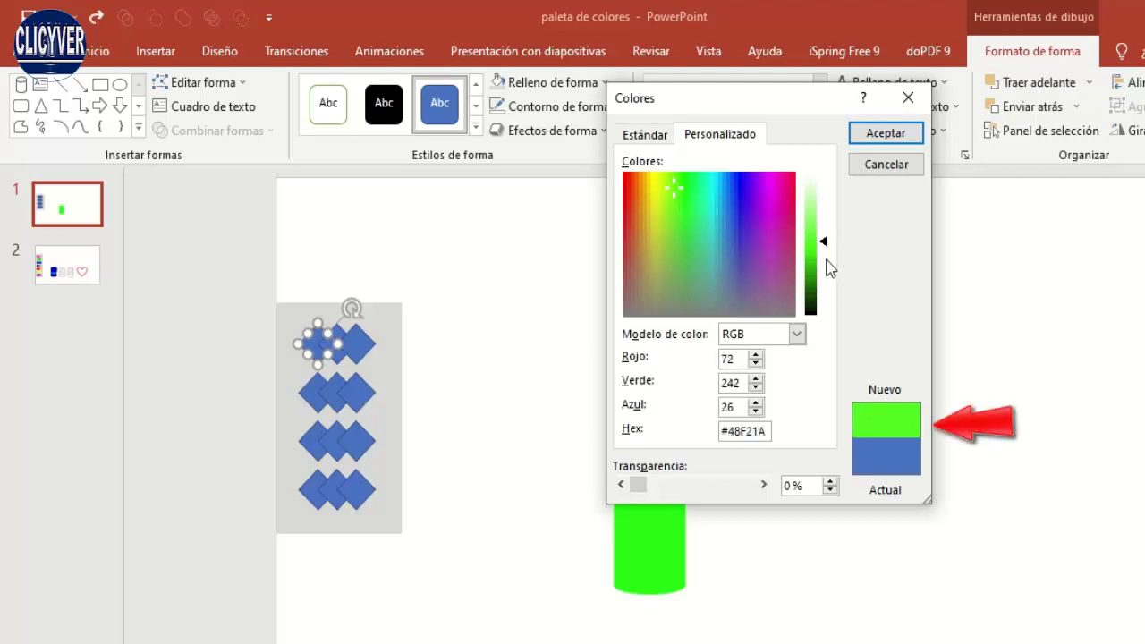
pyautogui.moveTo(824, 244); pyautogui.dragTo(824, 267)
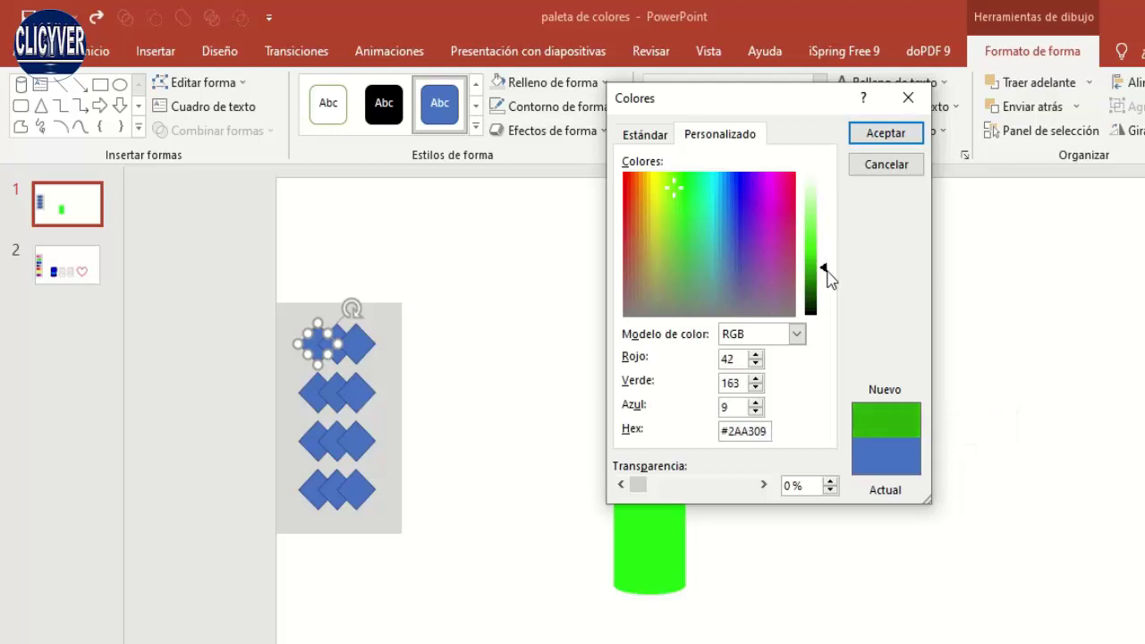
pyautogui.click(885, 134)
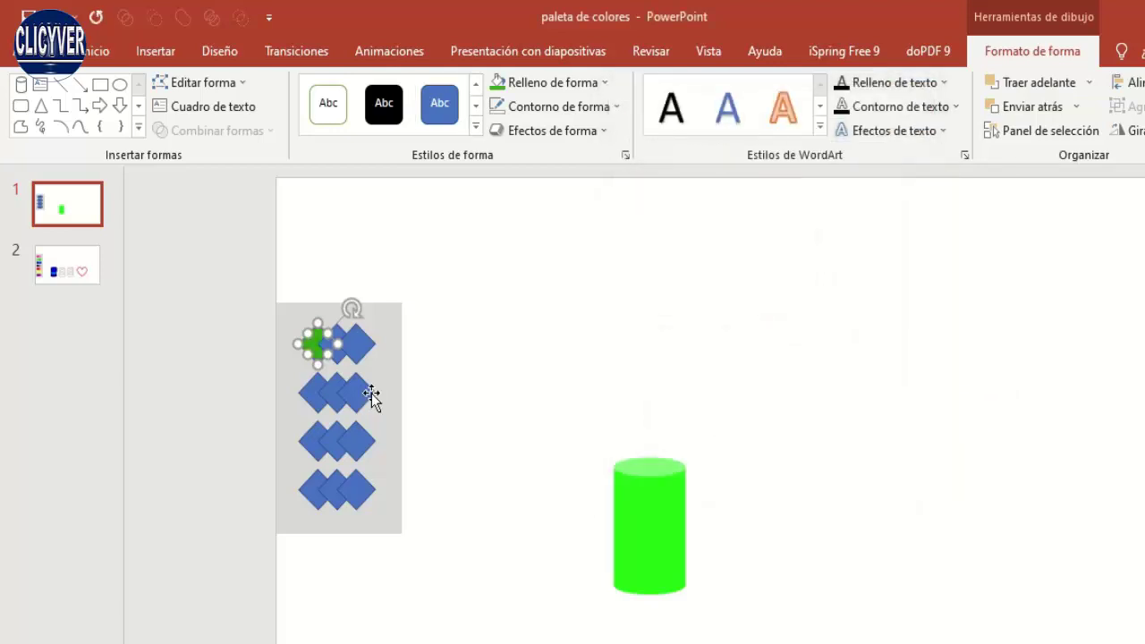
# - Fill the top row's middle diamond with a brighter custom green
pyautogui.click(327, 347)
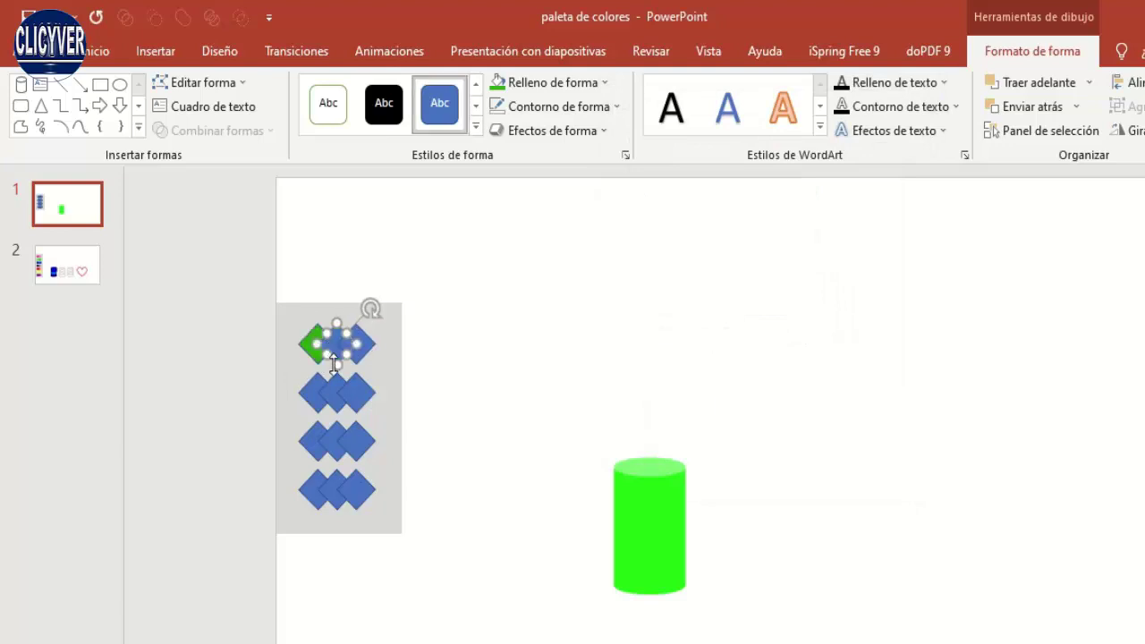
pyautogui.click(564, 82)
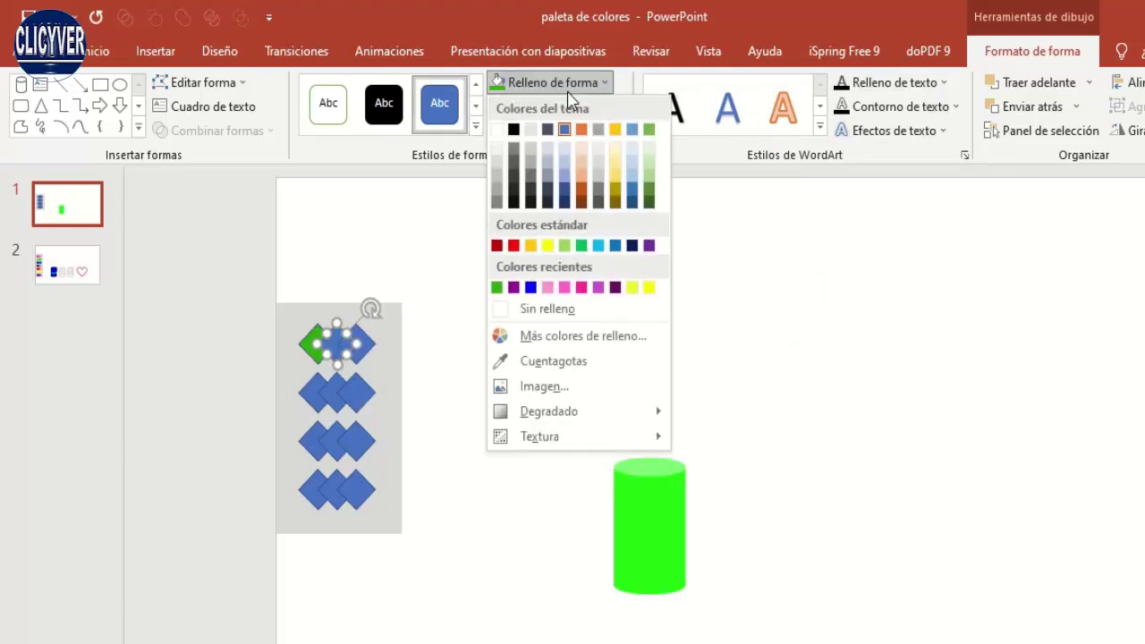
pyautogui.click(583, 336)
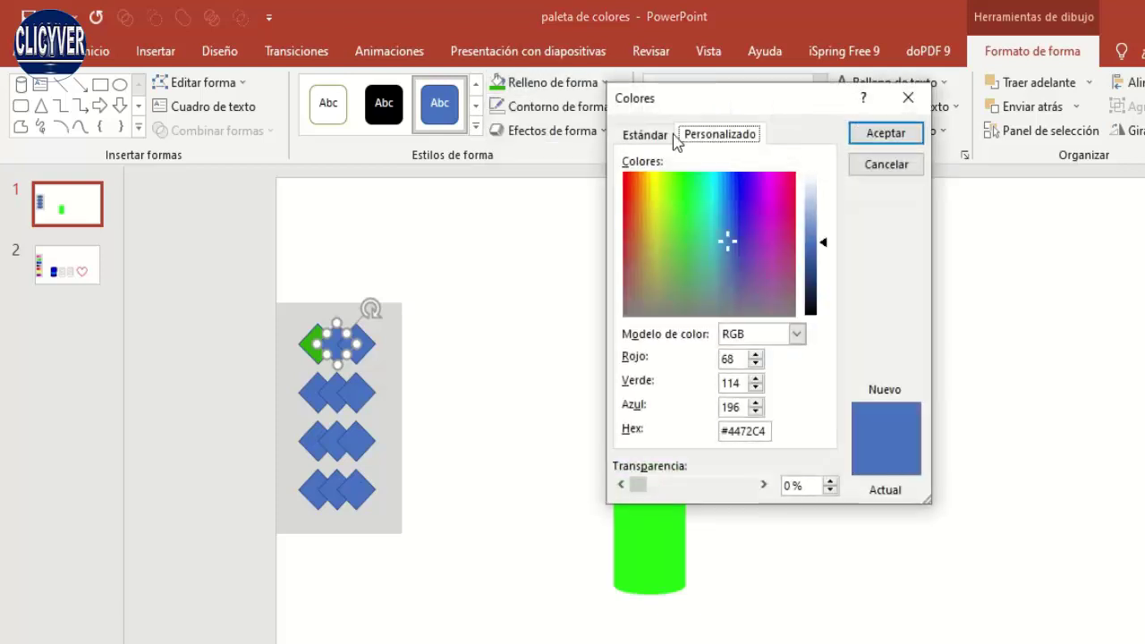
pyautogui.click(676, 205)
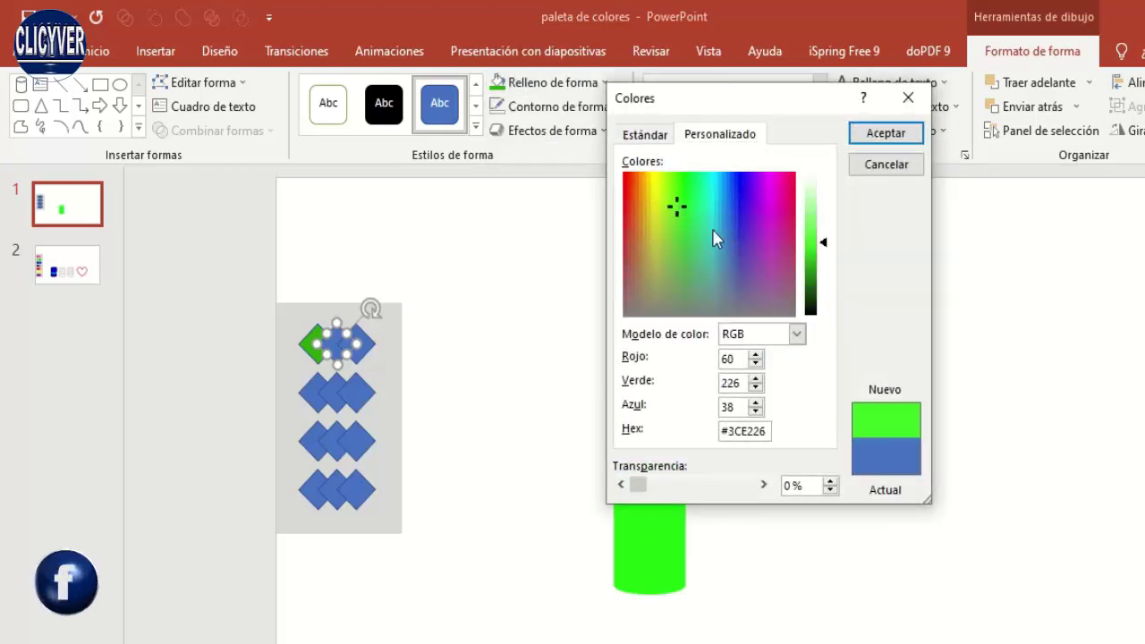
pyautogui.moveTo(824, 241); pyautogui.dragTo(822, 236)
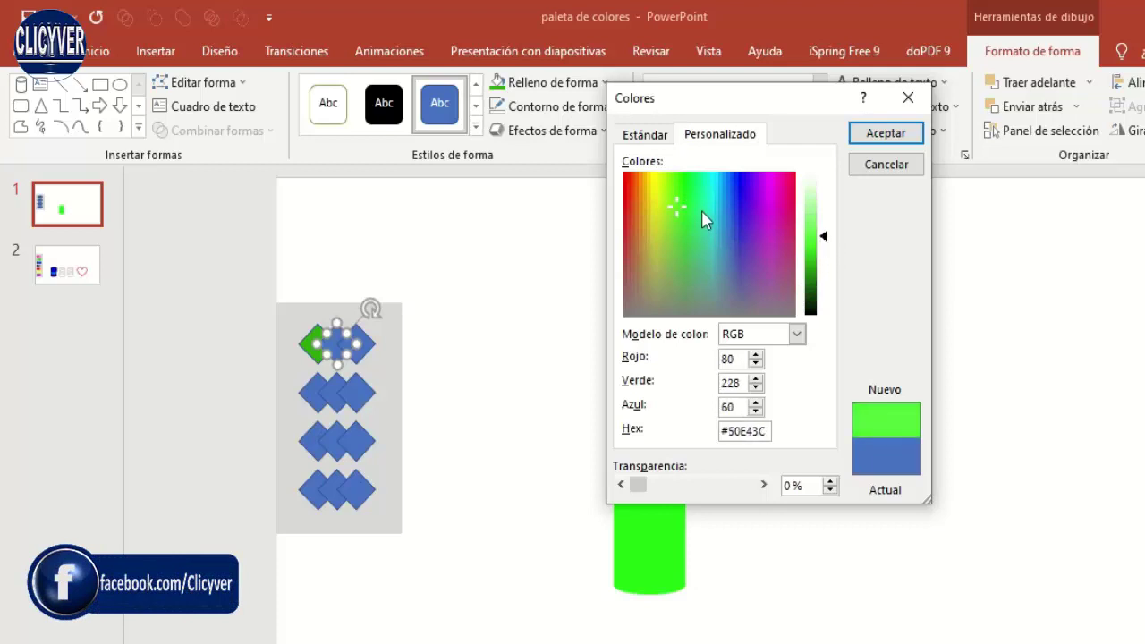
pyautogui.click(680, 192)
pyautogui.moveTo(827, 242); pyautogui.dragTo(830, 257)
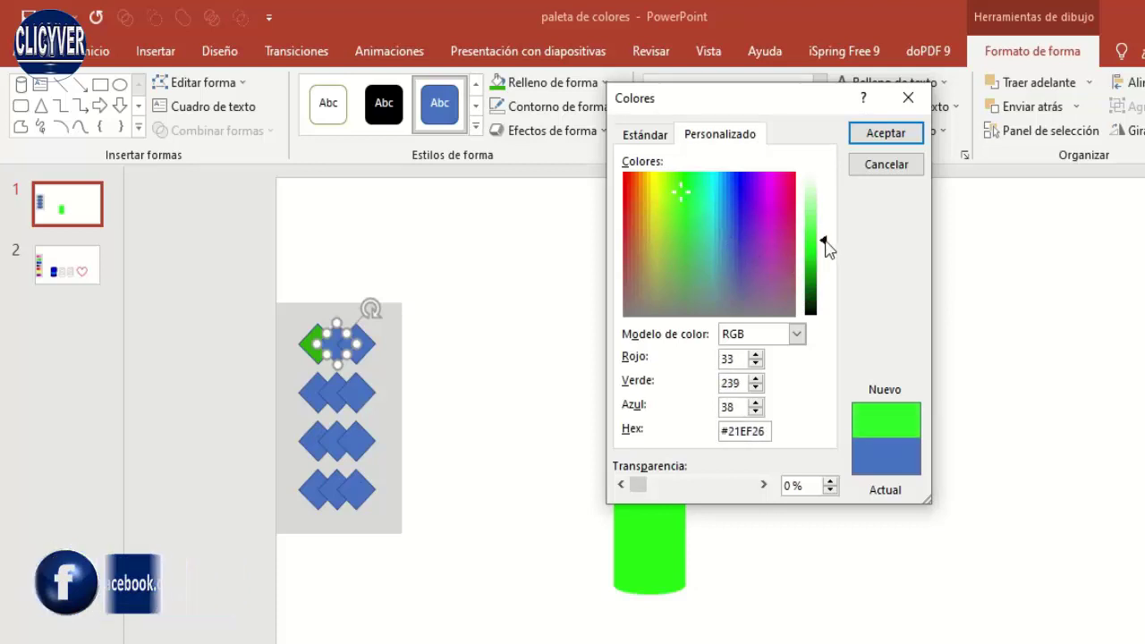
pyautogui.click(897, 134)
pyautogui.click(476, 404)
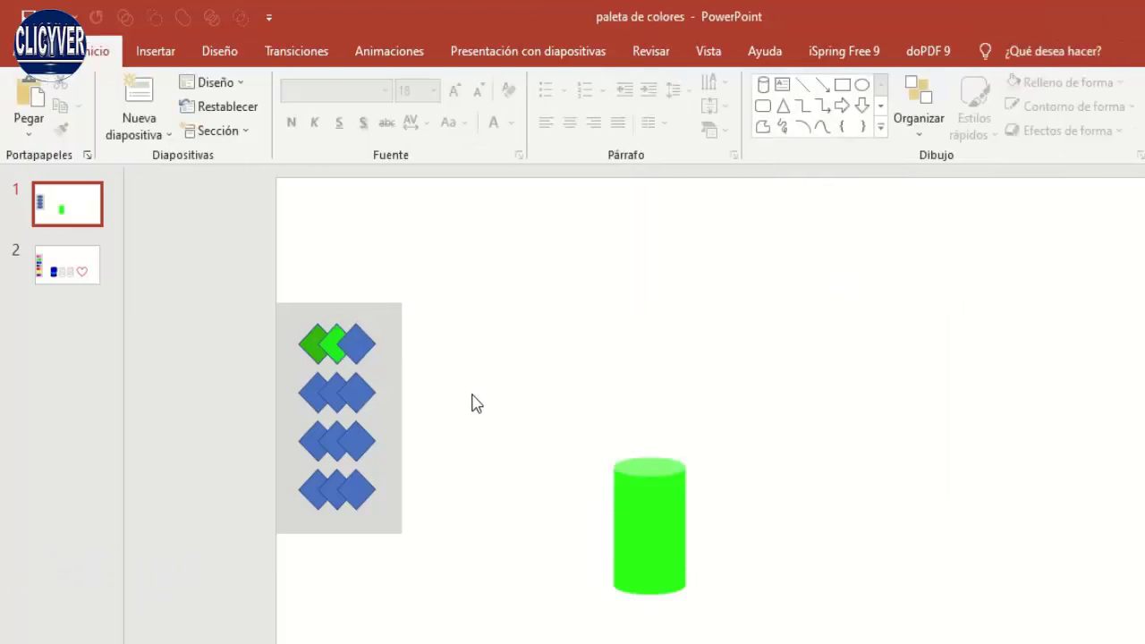
# - Fill the top row's third diamond with a pale light green from the standard colours
pyautogui.click(360, 345)
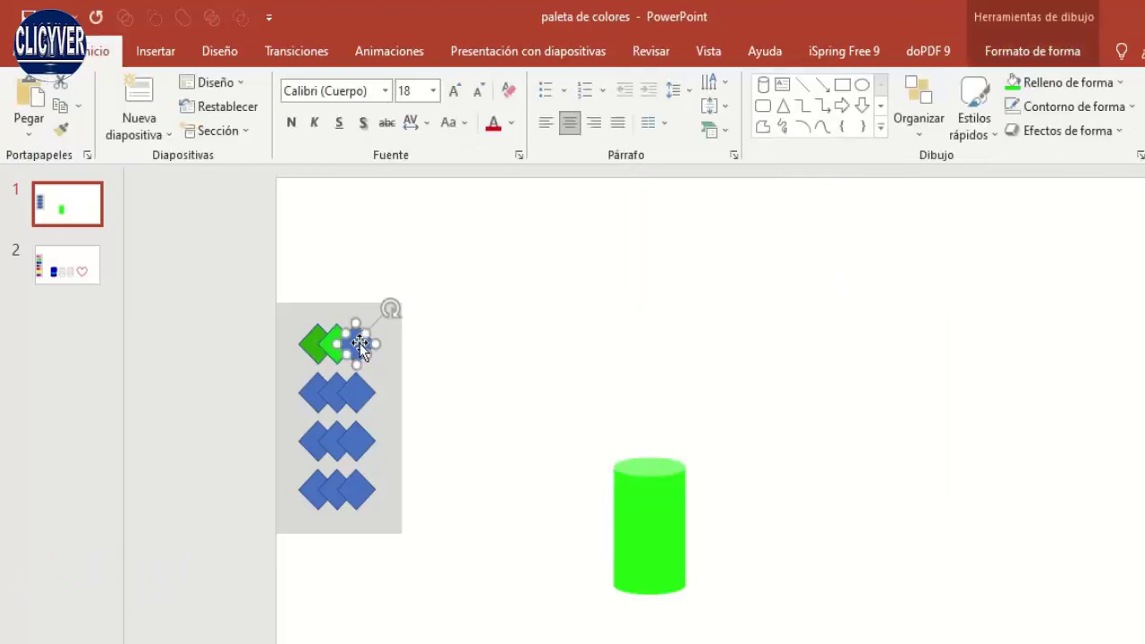
pyautogui.click(1054, 44)
pyautogui.click(562, 84)
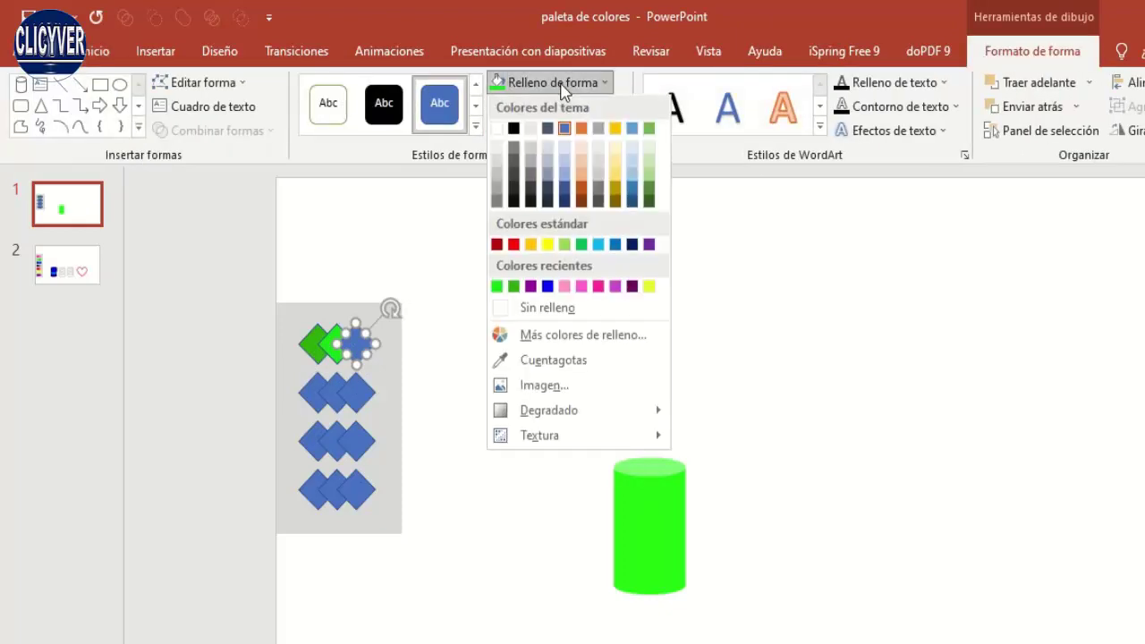
pyautogui.click(573, 336)
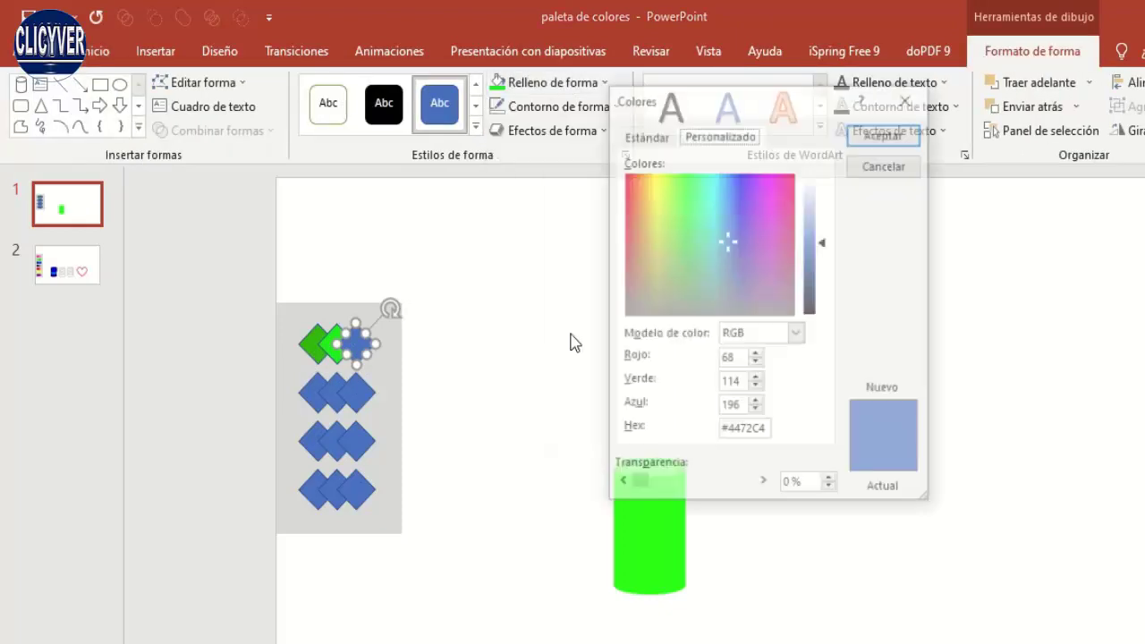
pyautogui.click(652, 138)
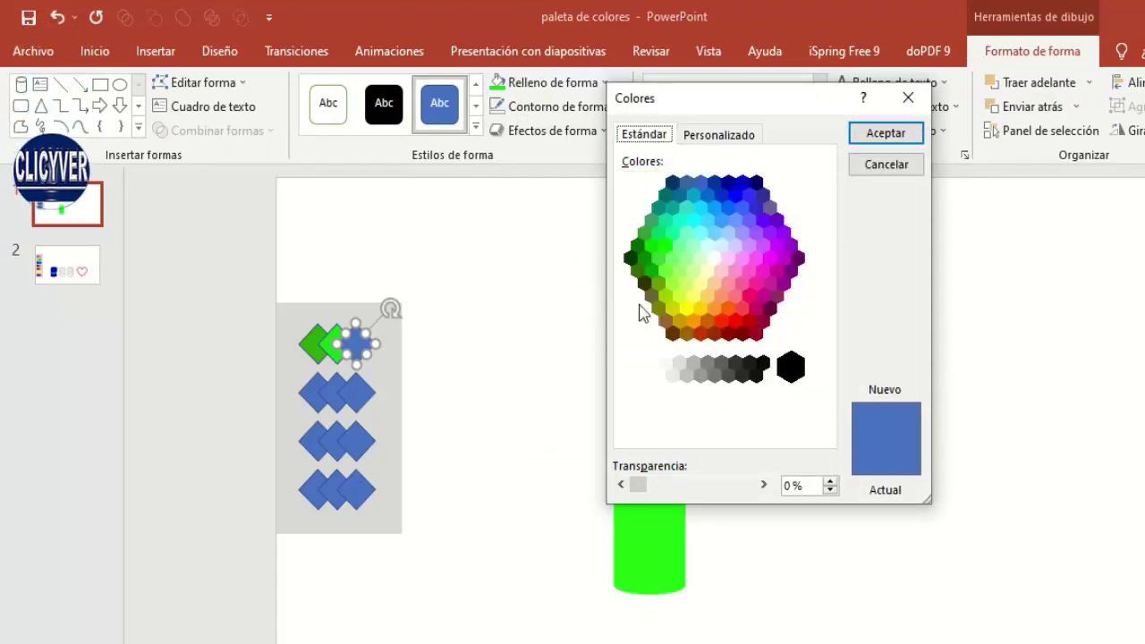
pyautogui.click(651, 245)
pyautogui.click(666, 246)
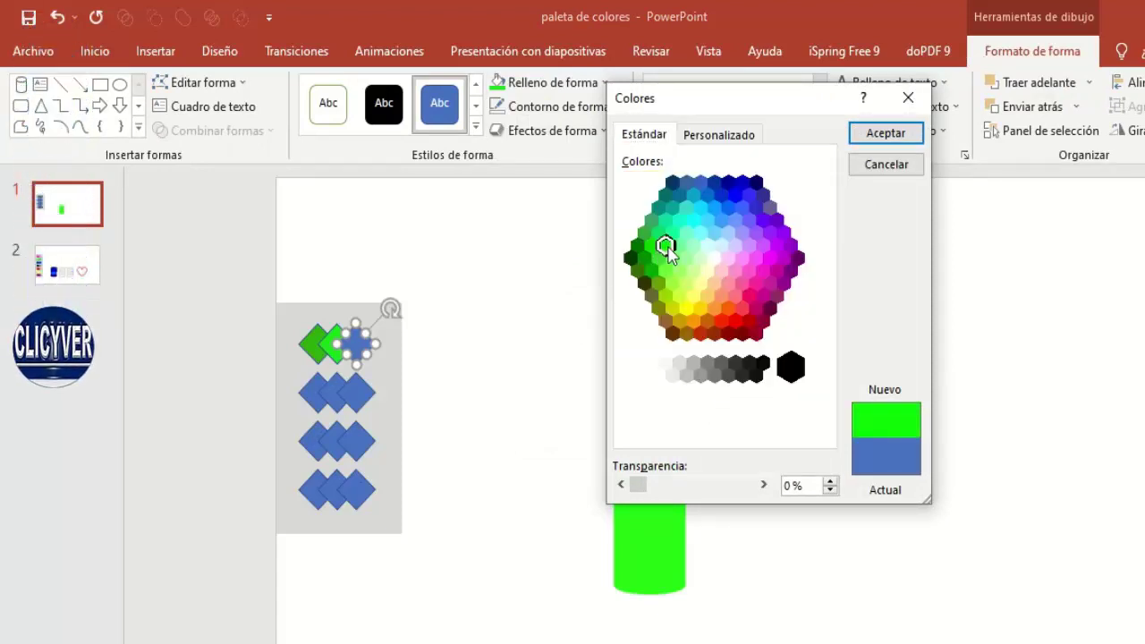
pyautogui.click(650, 246)
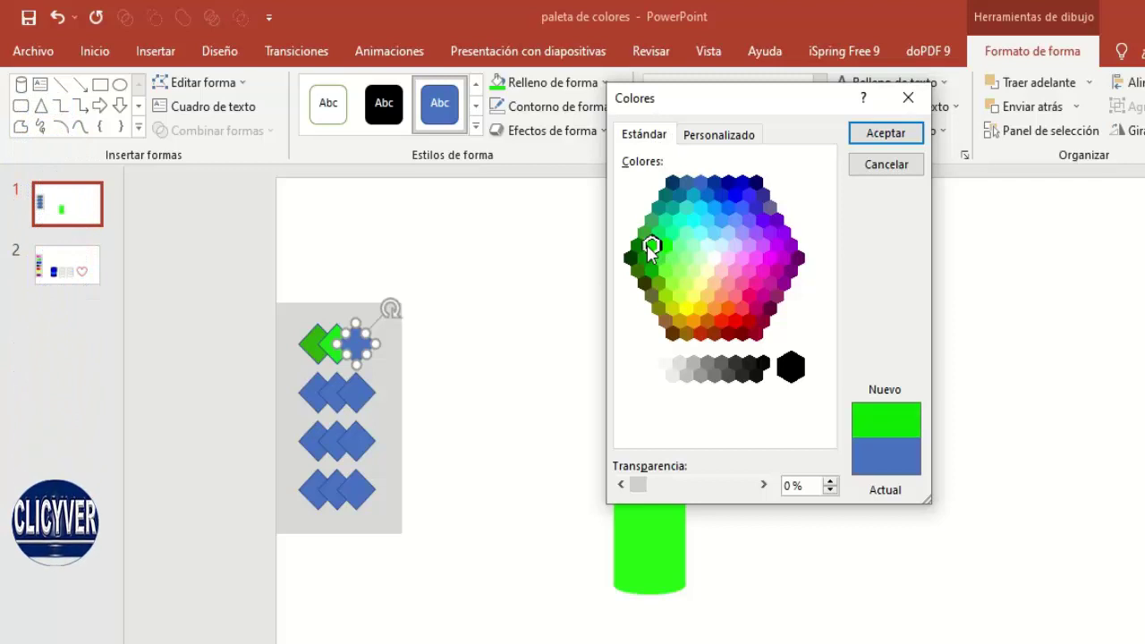
pyautogui.click(667, 246)
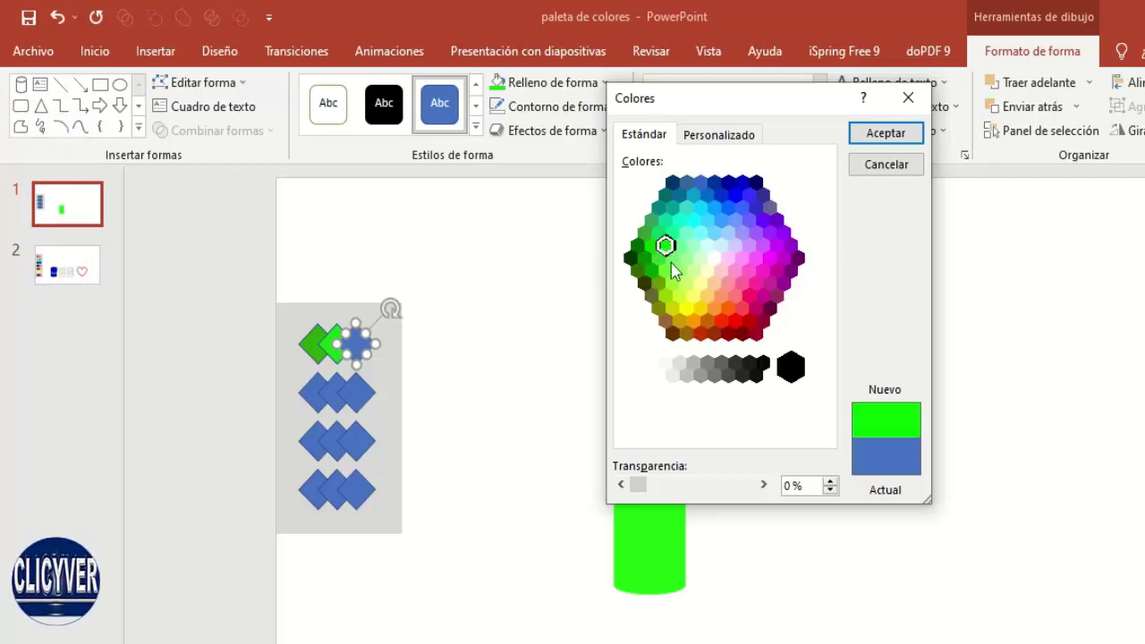
pyautogui.click(666, 271)
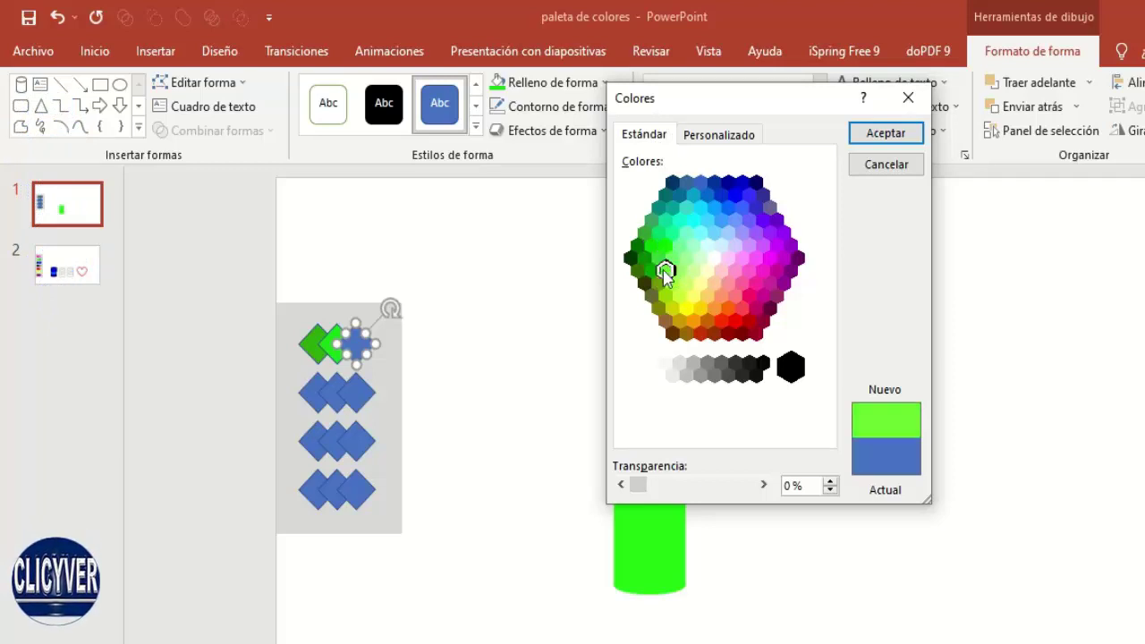
pyautogui.click(881, 134)
pyautogui.click(605, 351)
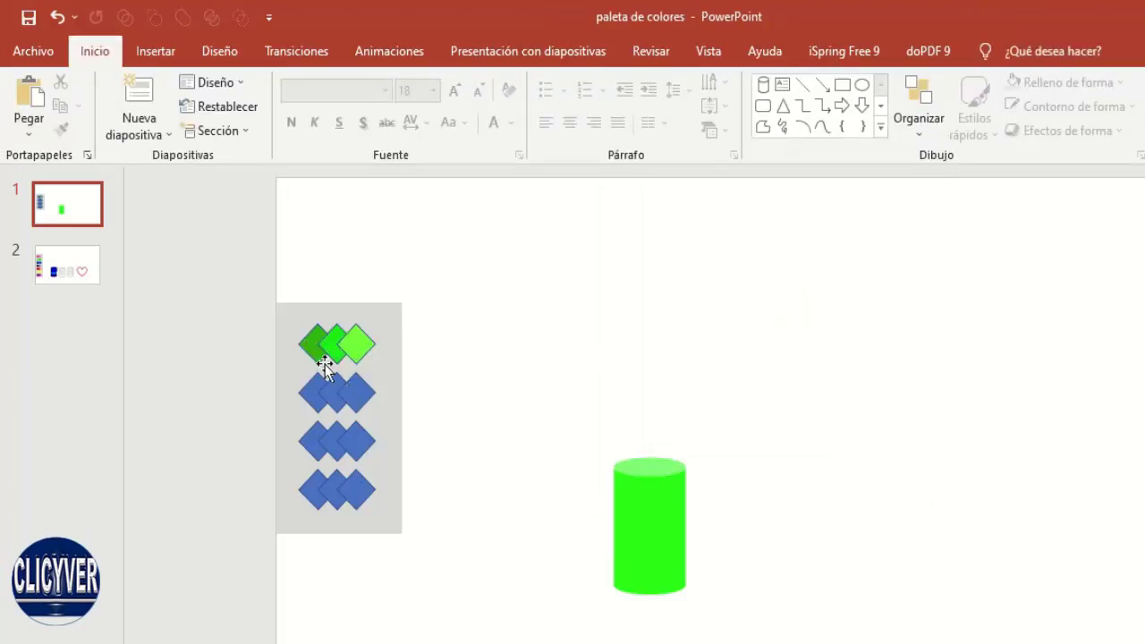
# - Fill the second row's first diamond with a custom navy blue
pyautogui.click(307, 391)
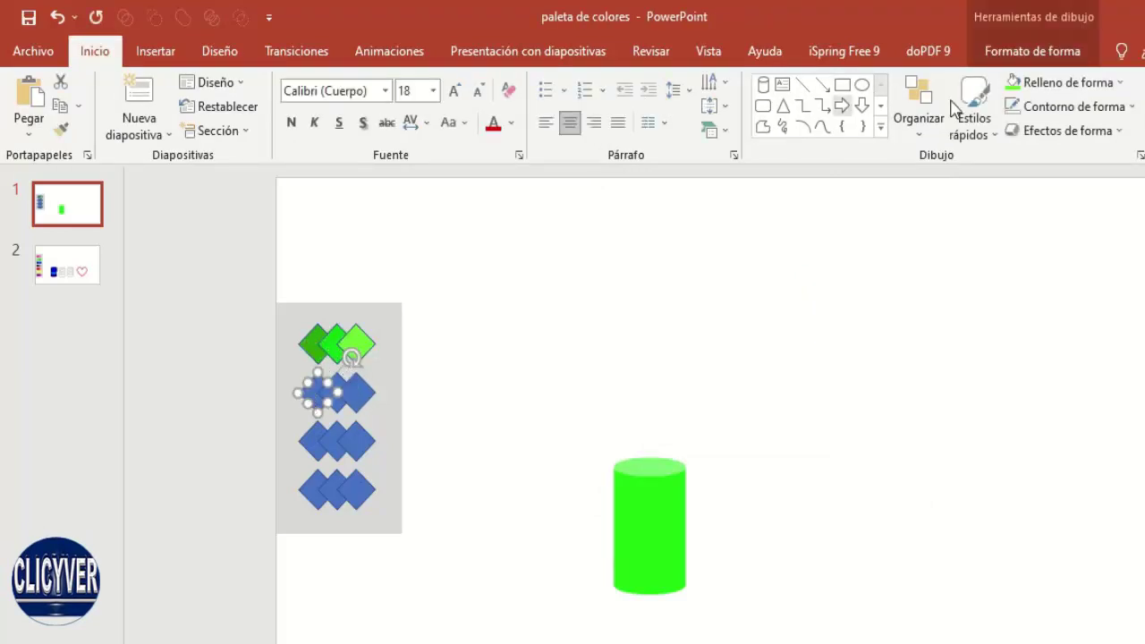
pyautogui.click(992, 51)
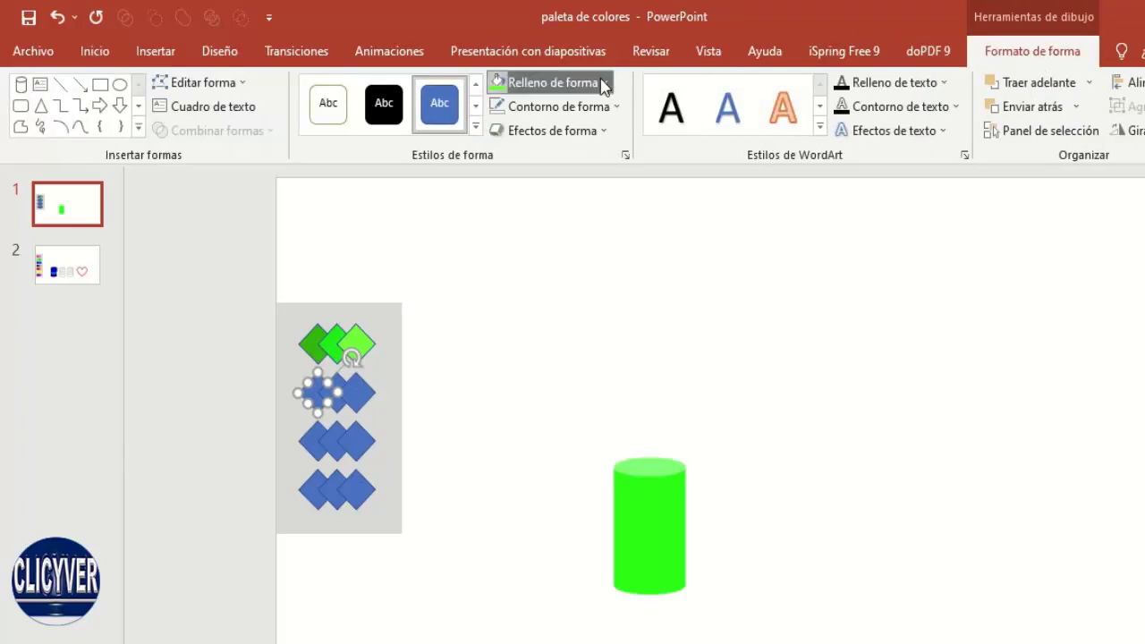
pyautogui.click(603, 83)
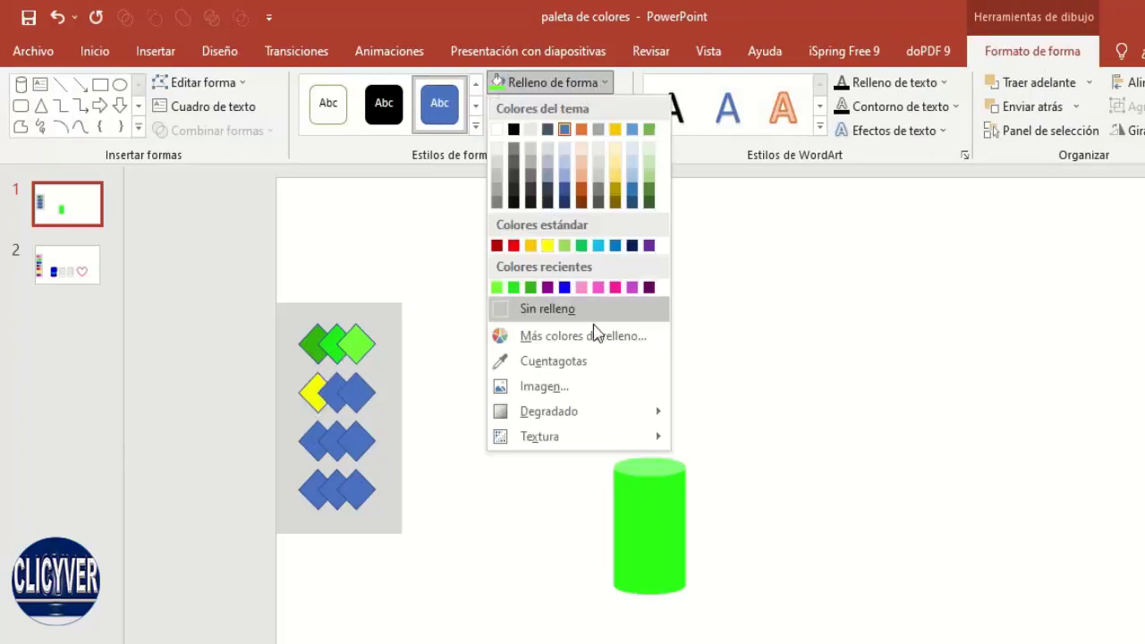
pyautogui.click(558, 346)
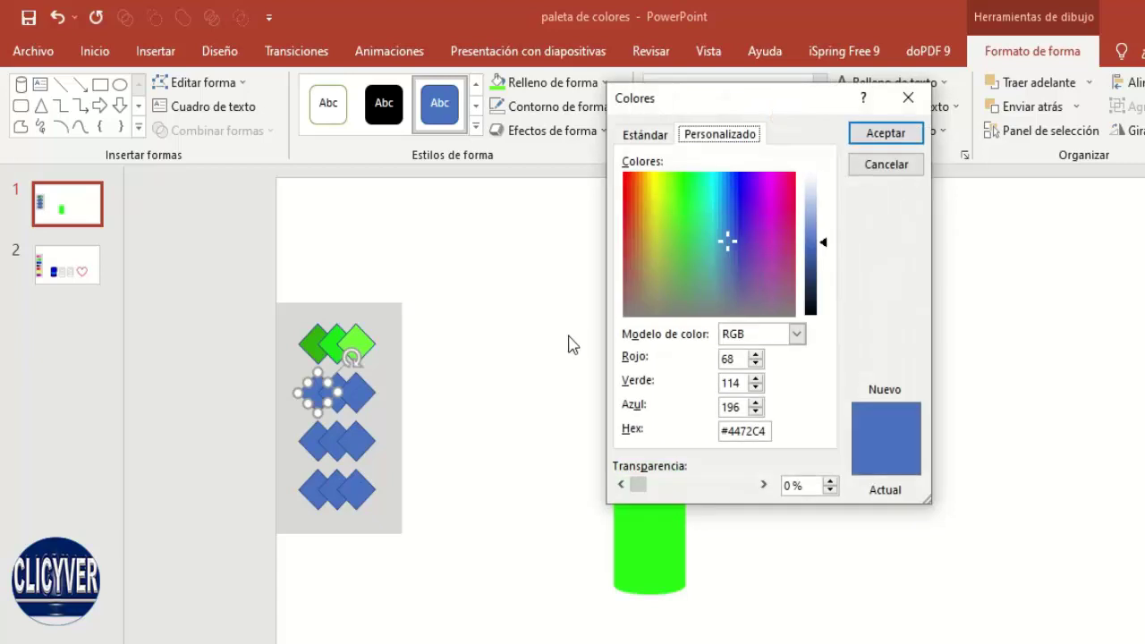
pyautogui.click(735, 188)
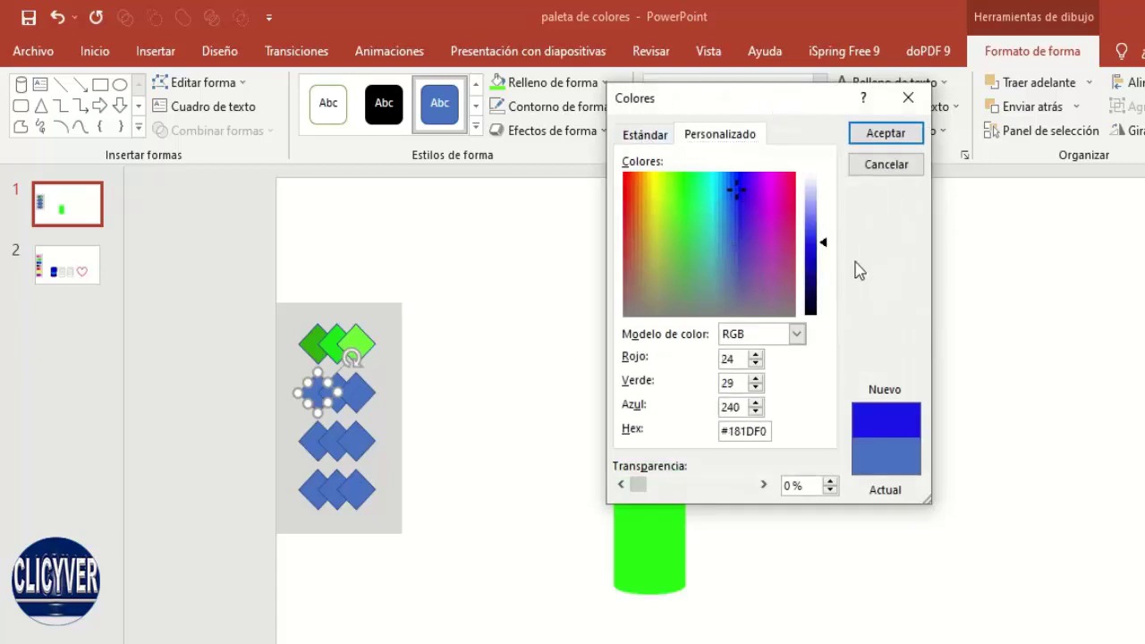
pyautogui.moveTo(826, 241); pyautogui.dragTo(825, 277)
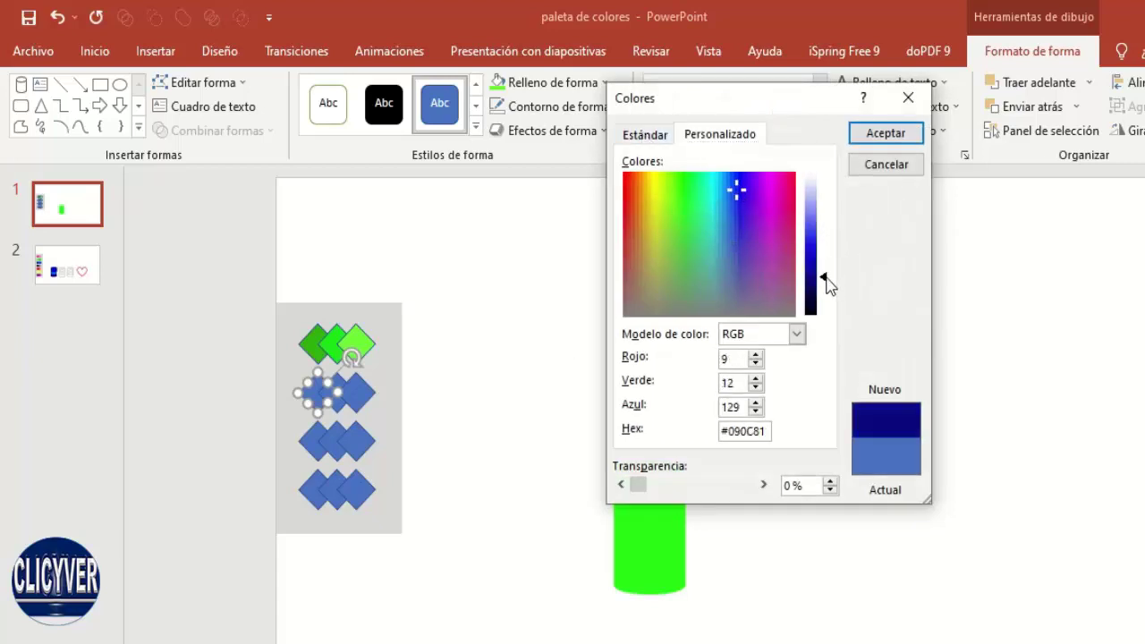
pyautogui.click(899, 136)
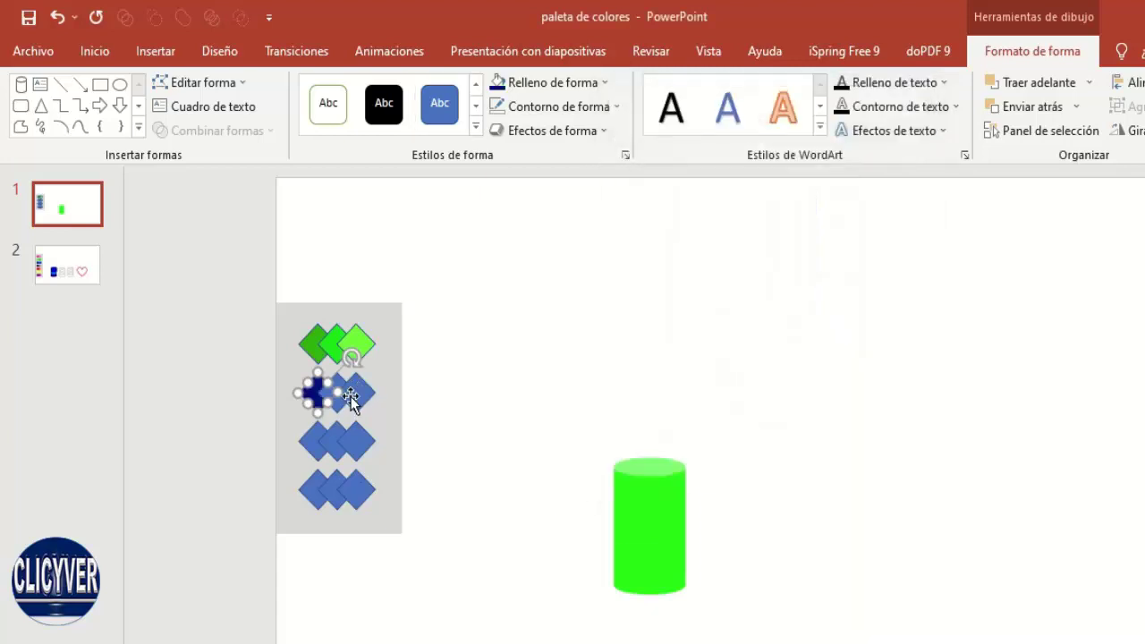
# - Fill the second row's middle diamond with a medium blue
pyautogui.click(338, 405)
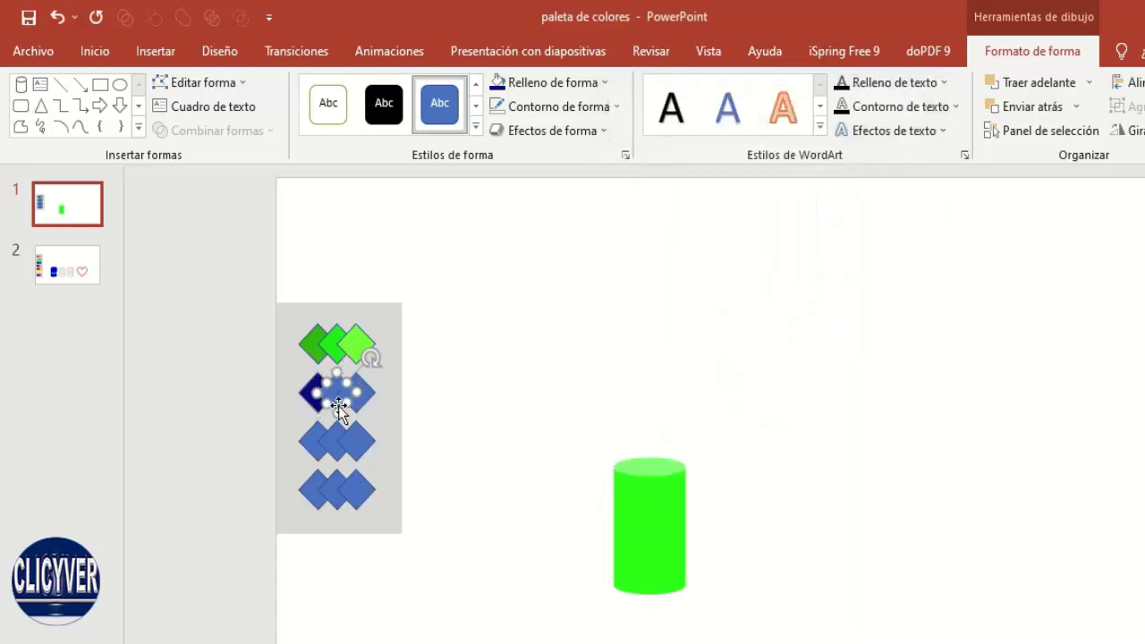
pyautogui.click(581, 83)
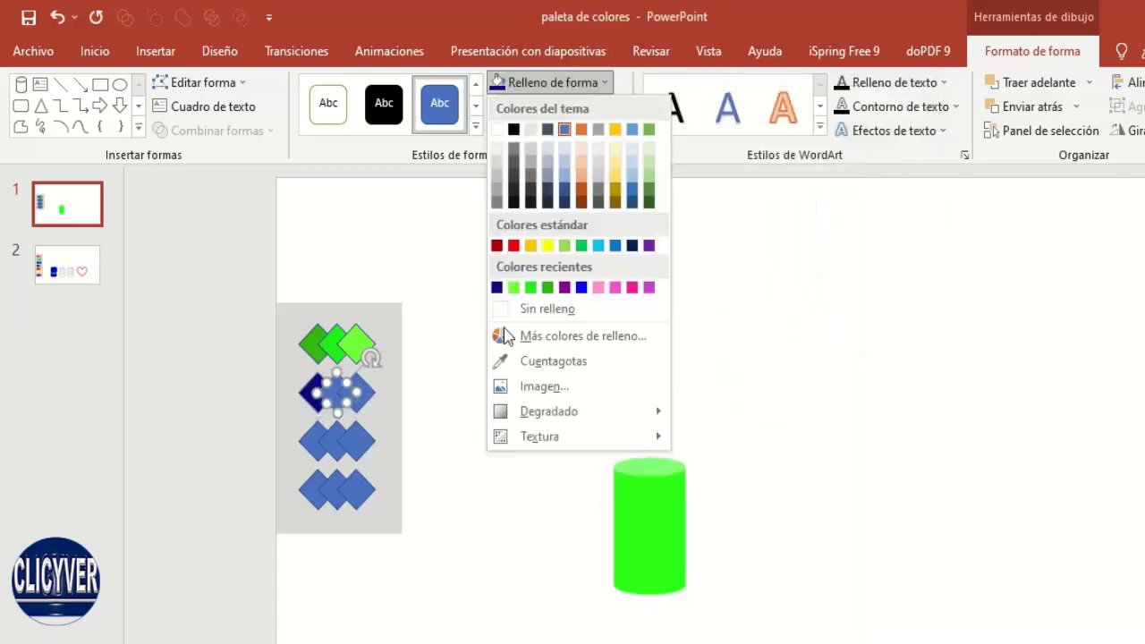
pyautogui.click(579, 338)
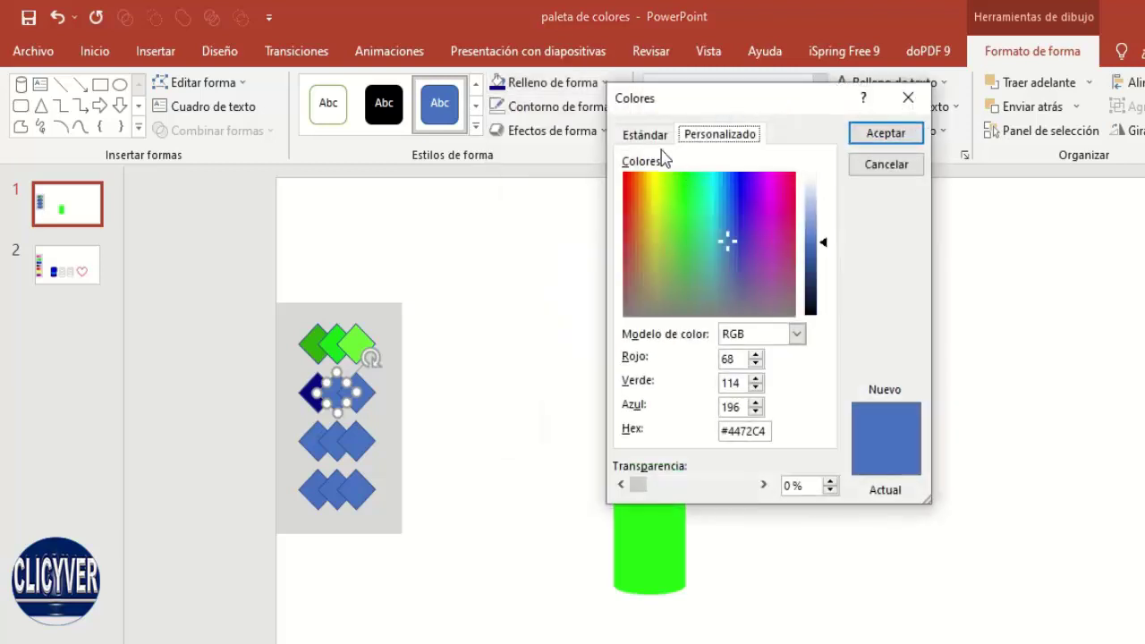
pyautogui.moveTo(824, 245); pyautogui.dragTo(821, 279)
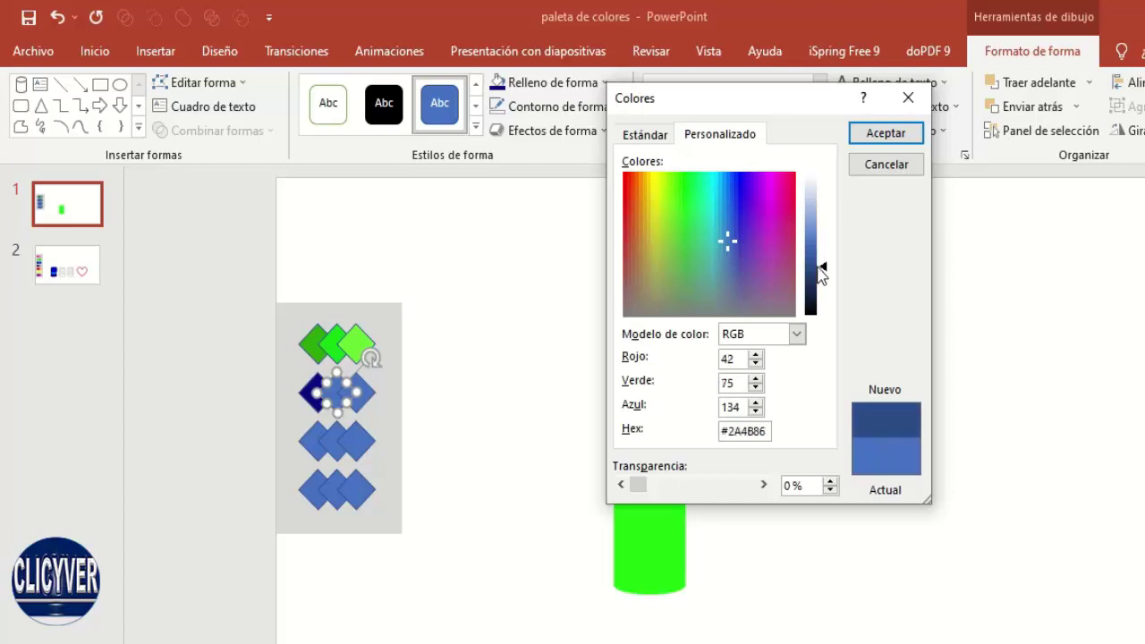
pyautogui.click(645, 135)
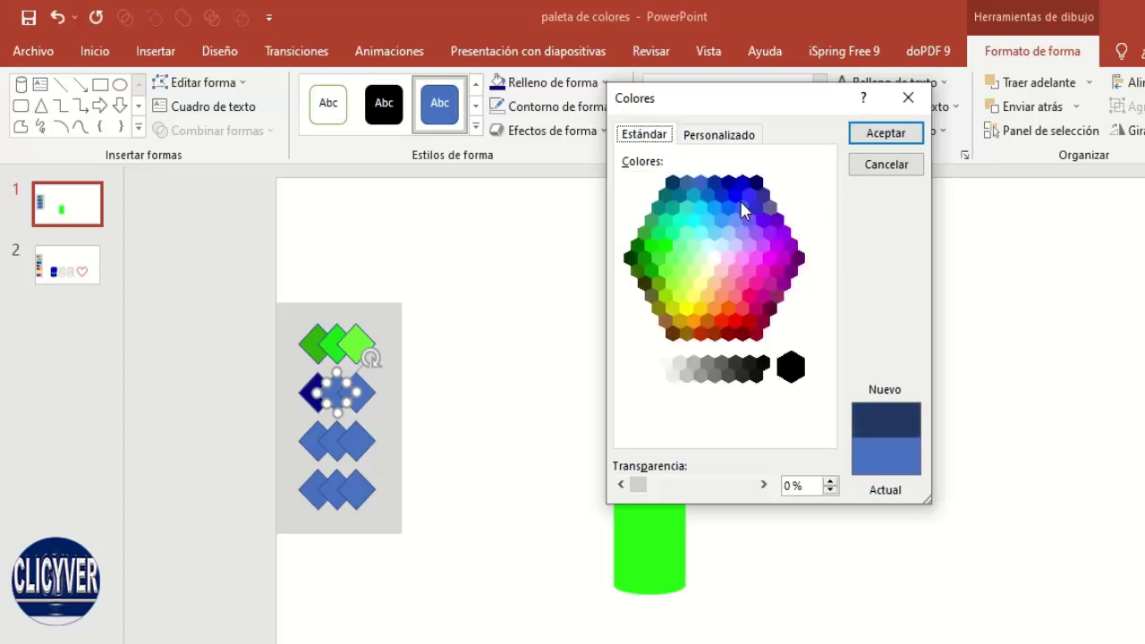
pyautogui.click(741, 204)
pyautogui.click(727, 207)
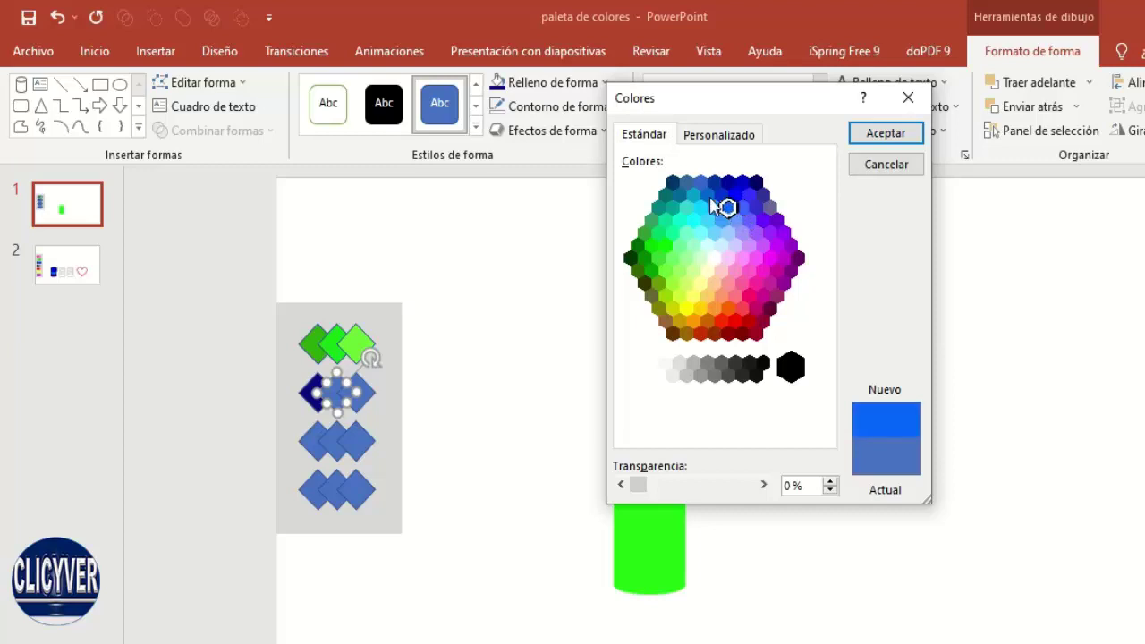
pyautogui.click(715, 183)
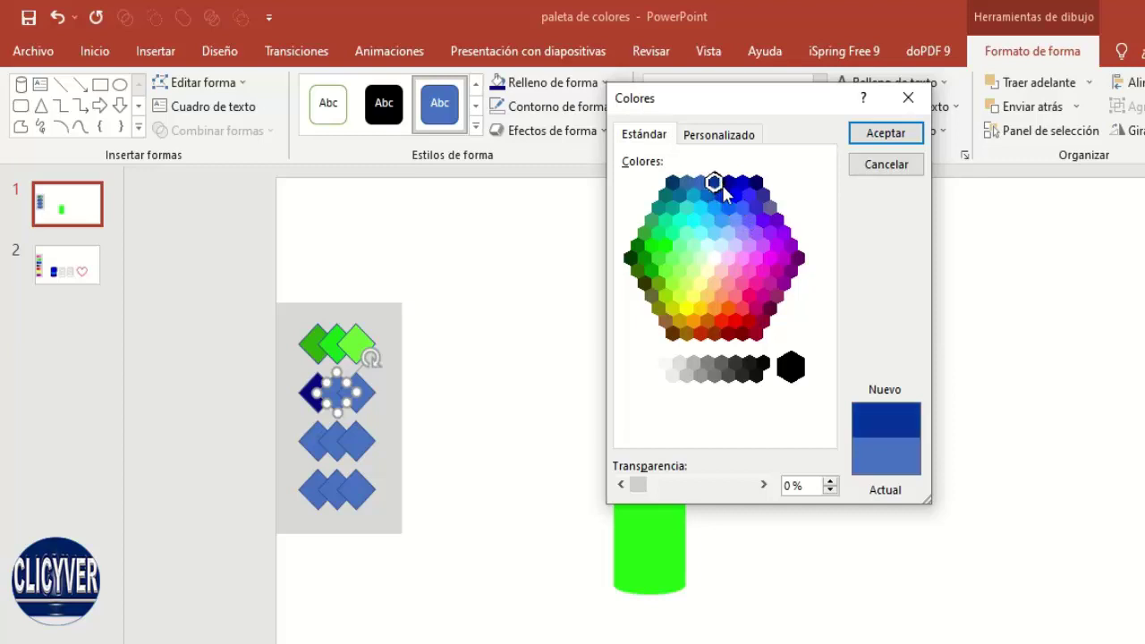
pyautogui.click(703, 140)
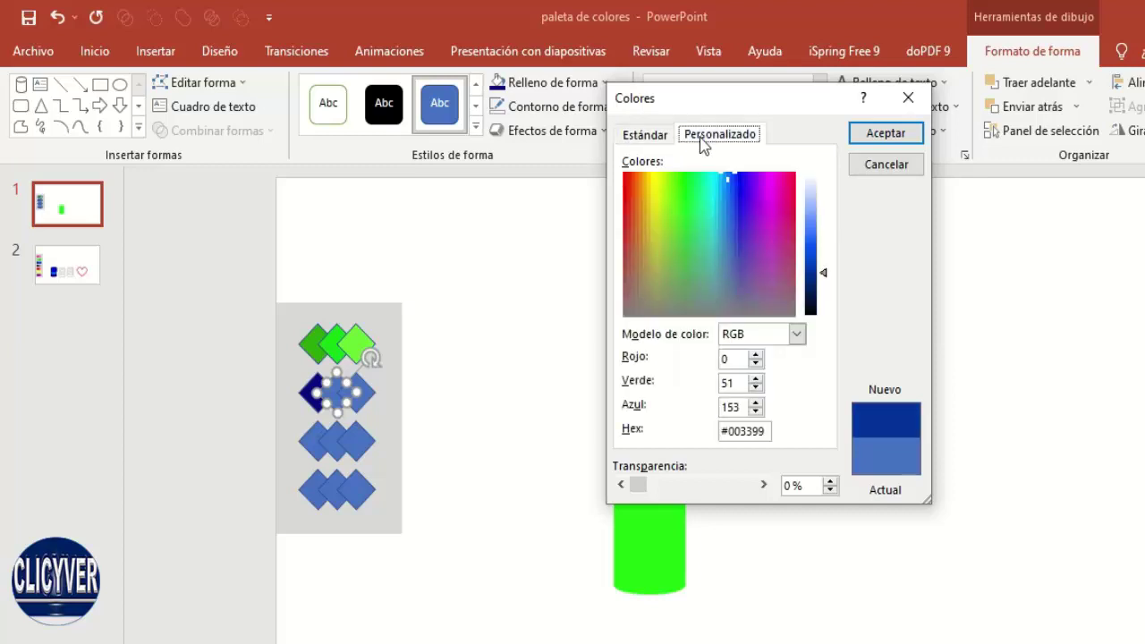
pyautogui.moveTo(824, 278); pyautogui.dragTo(823, 260)
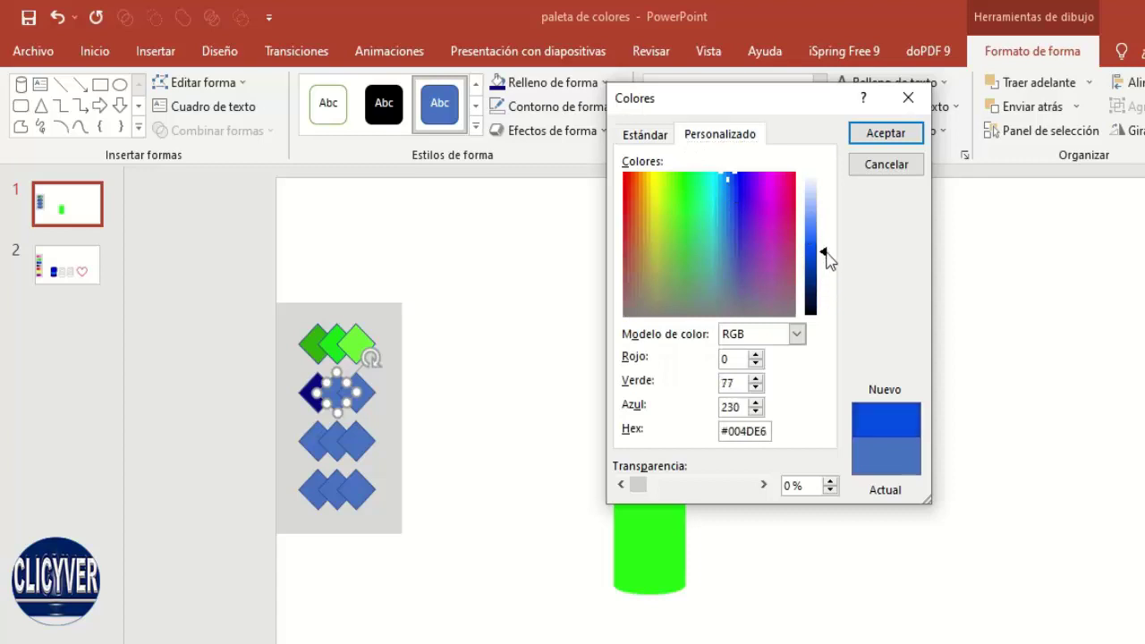
pyautogui.click(883, 134)
pyautogui.click(648, 391)
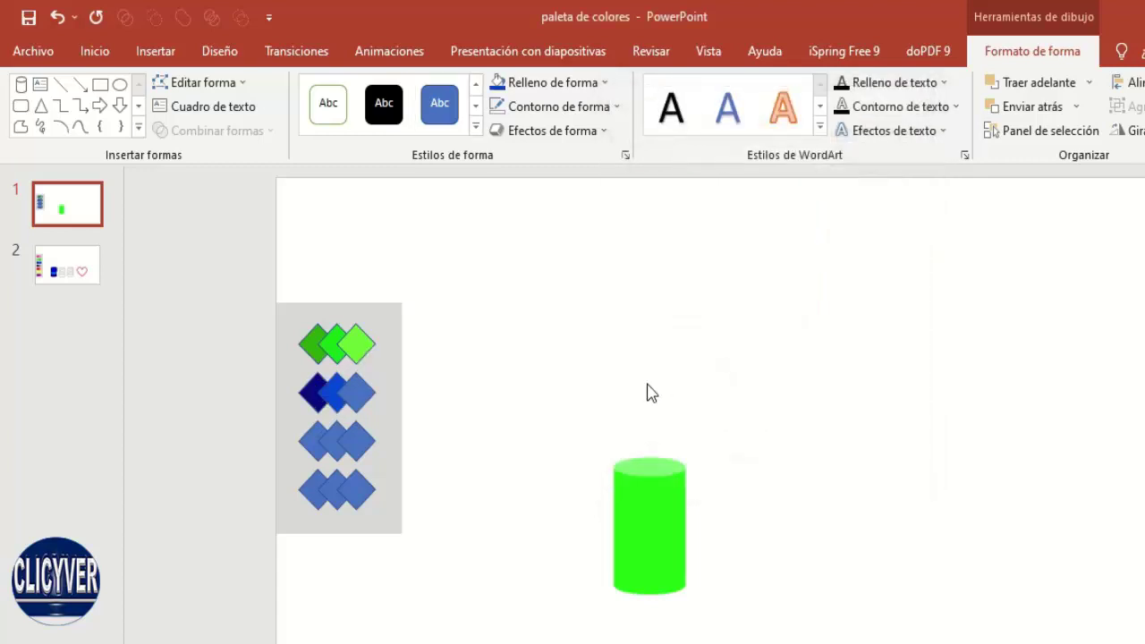
# - Fill the second row's right diamond with light sky blue #3F9AE5
pyautogui.click(357, 392)
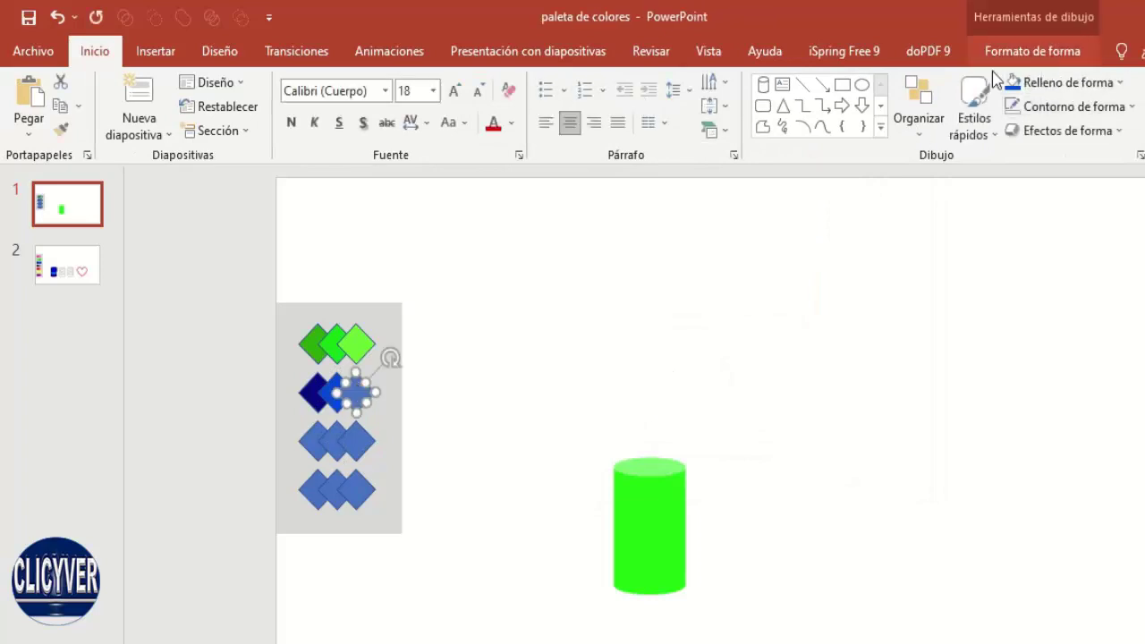
pyautogui.click(1019, 51)
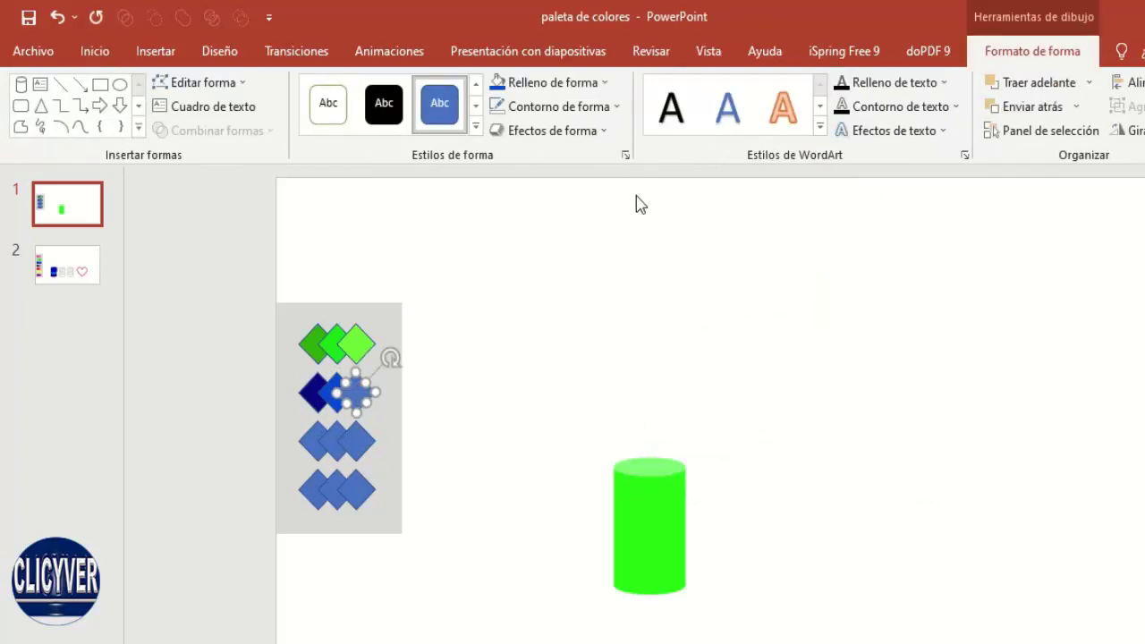
pyautogui.click(558, 88)
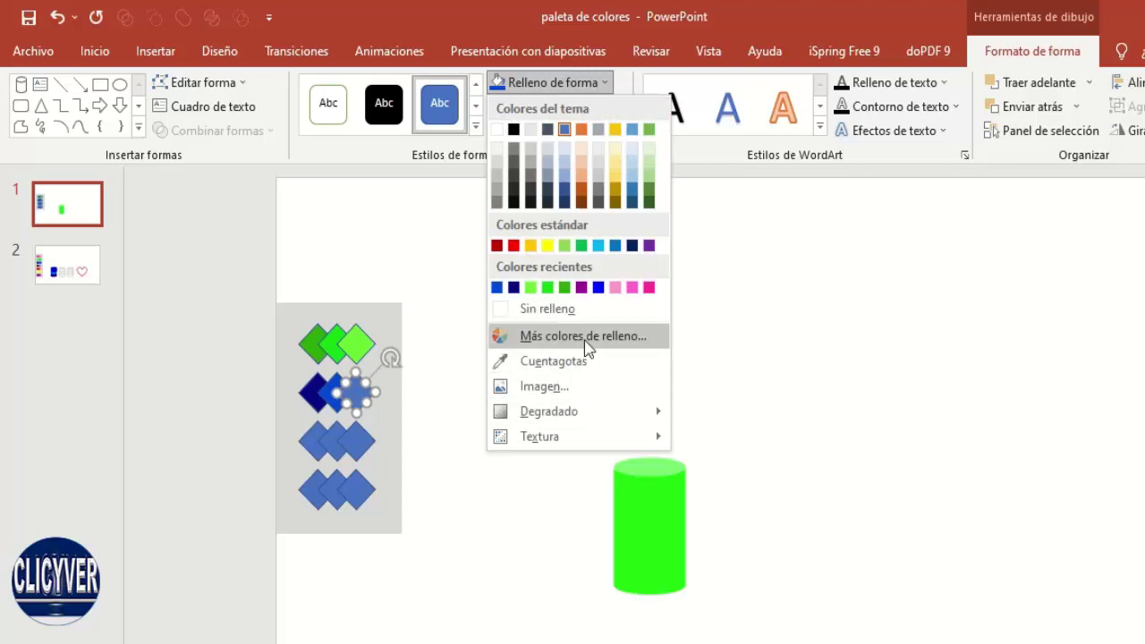
pyautogui.click(519, 336)
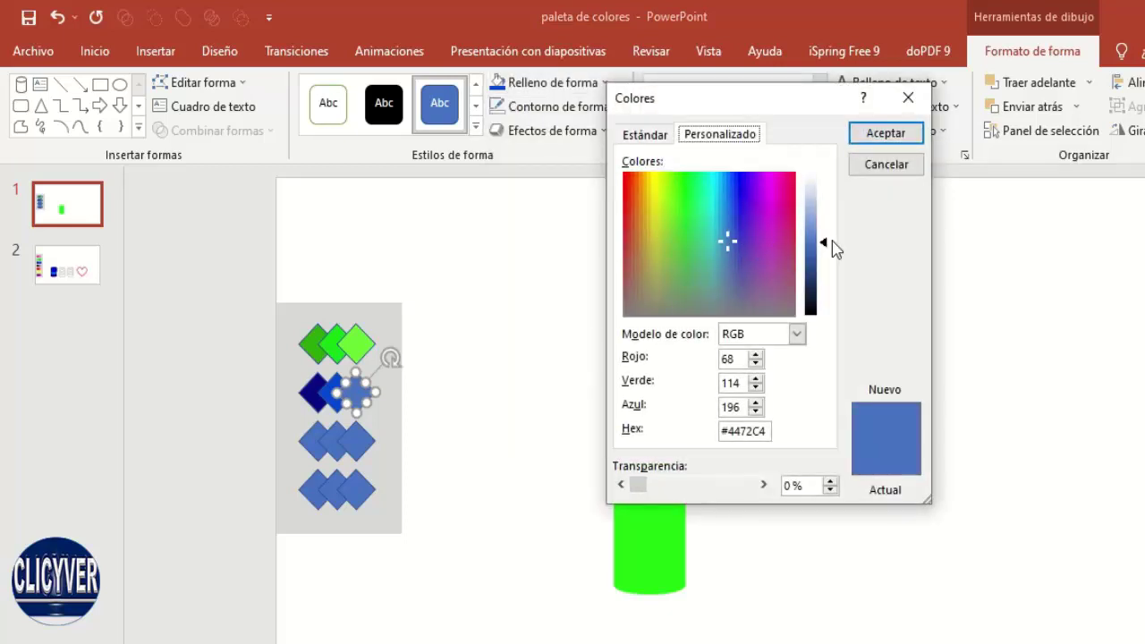
pyautogui.moveTo(827, 249); pyautogui.dragTo(763, 227)
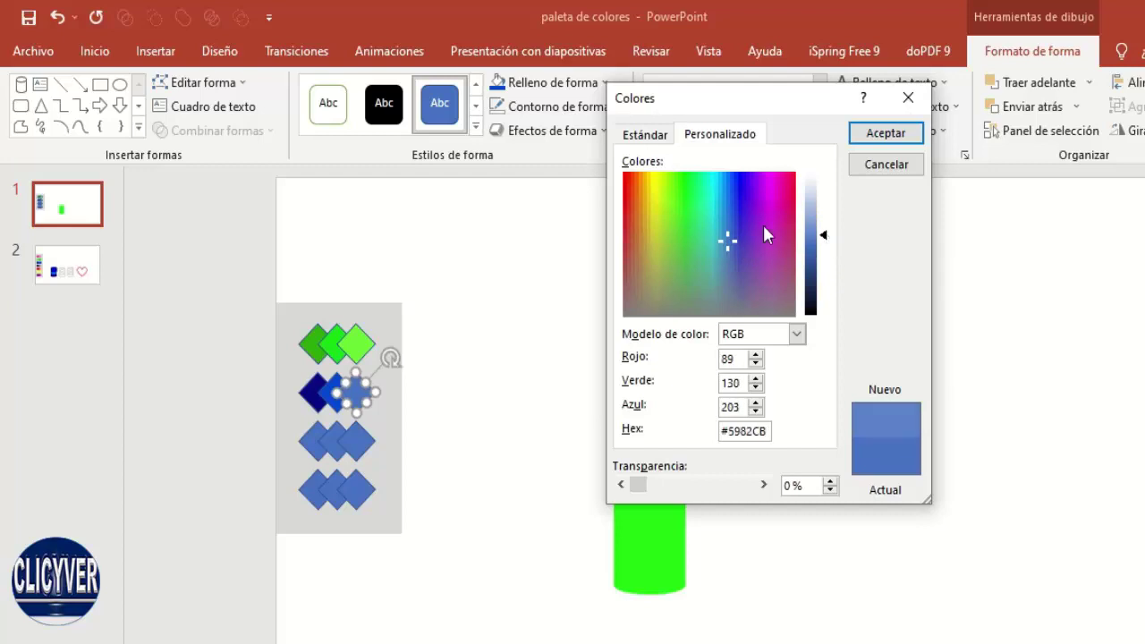
pyautogui.click(721, 205)
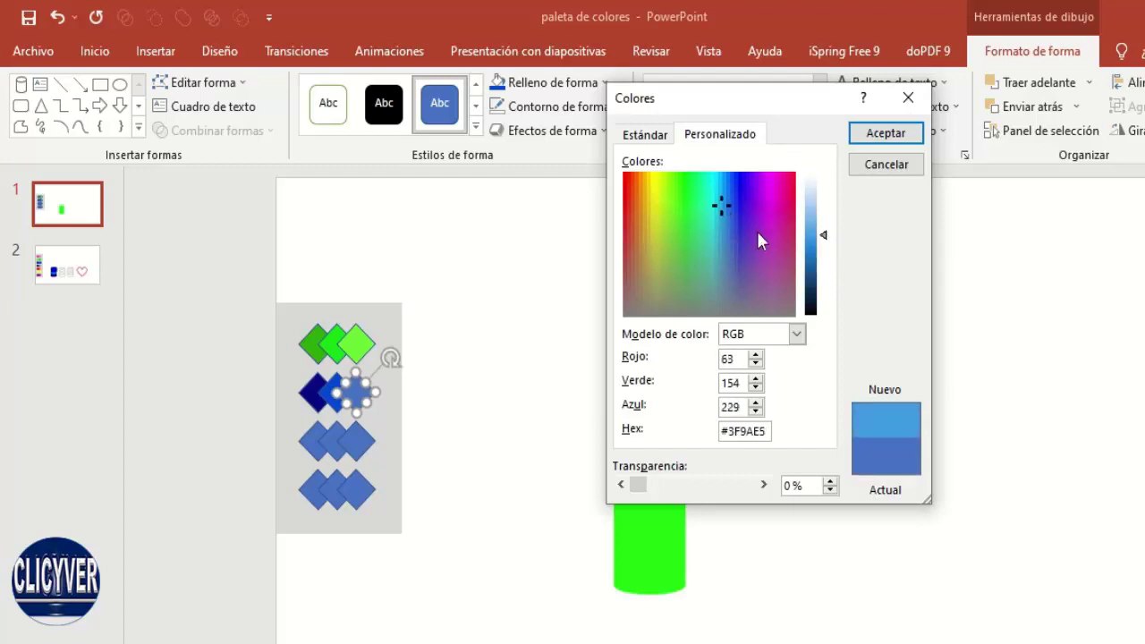
pyautogui.click(883, 136)
pyautogui.click(565, 403)
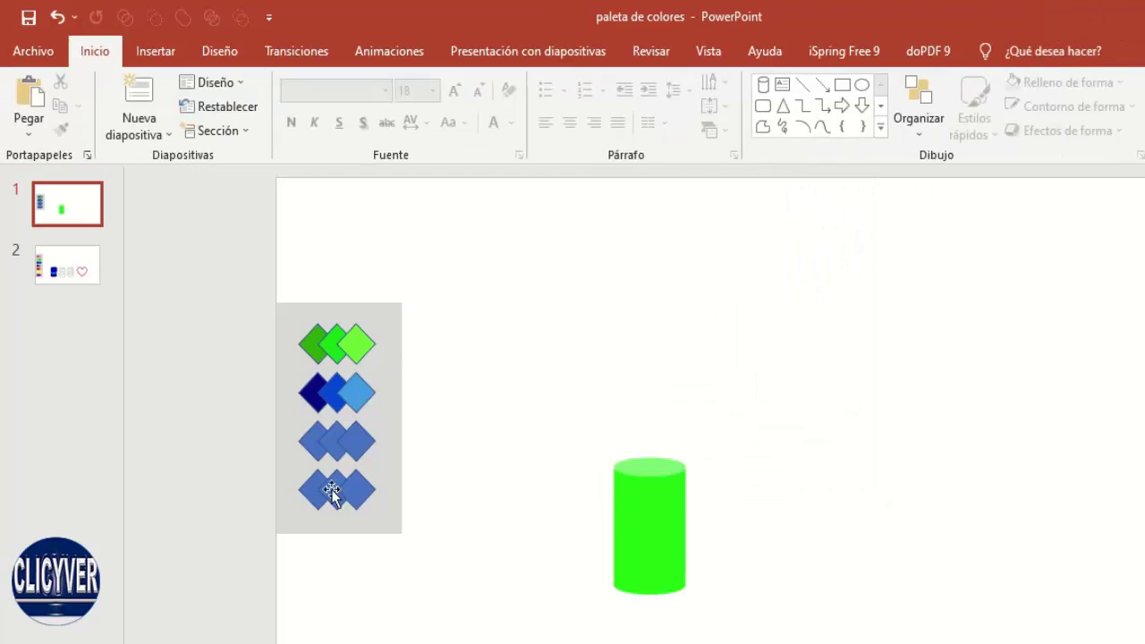
# - Fill the third row's left diamond black and its middle diamond dark grey
pyautogui.click(313, 439)
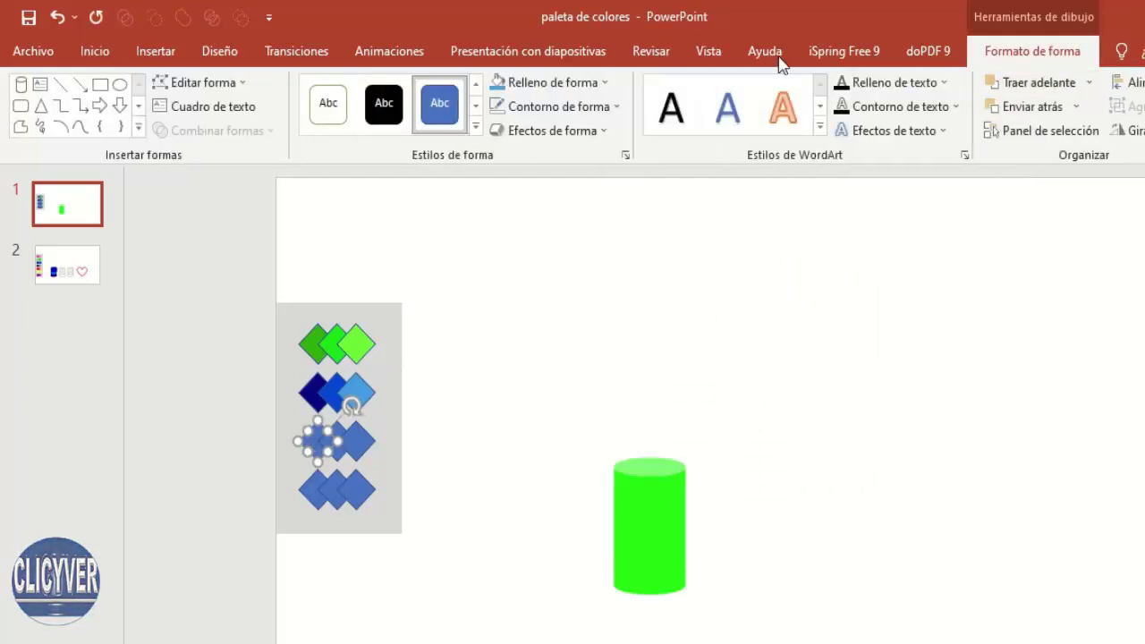
pyautogui.click(549, 83)
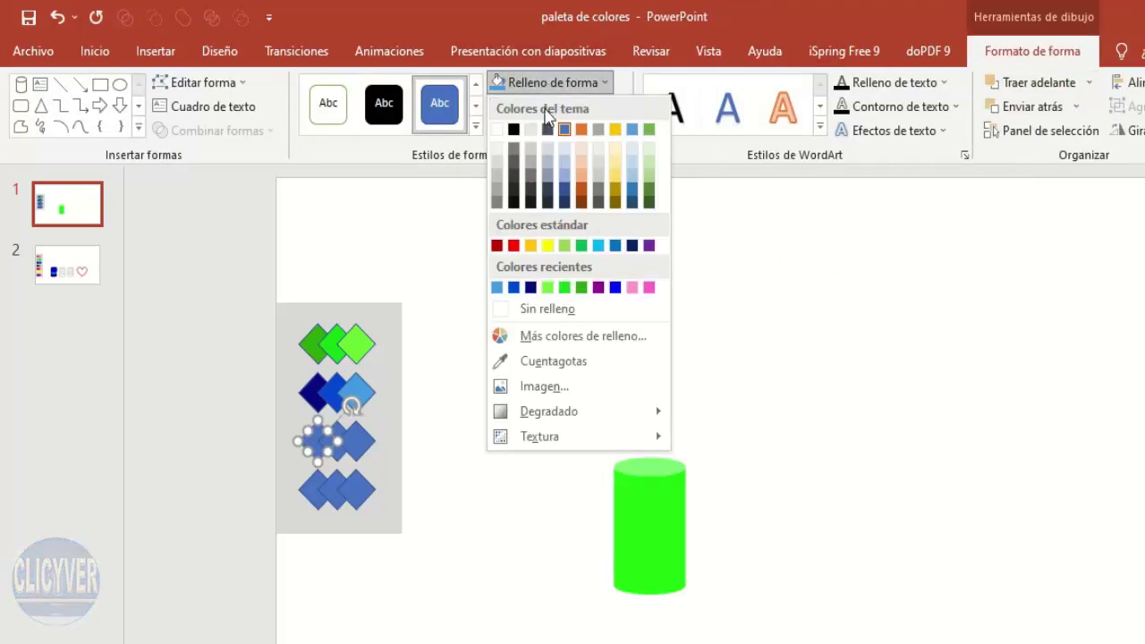
pyautogui.click(513, 129)
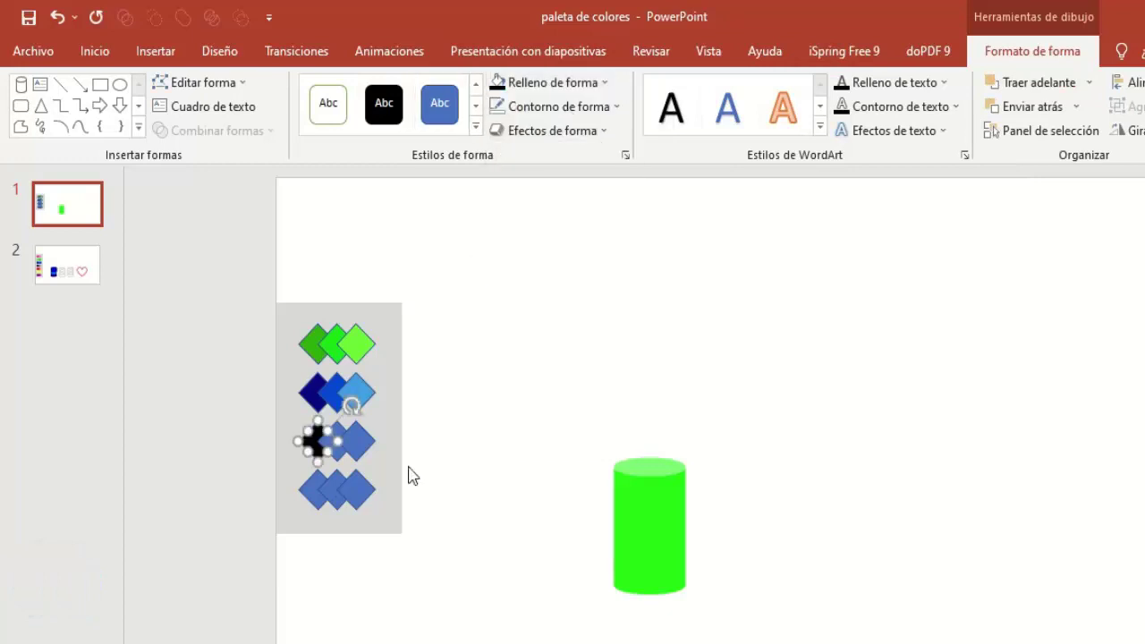
pyautogui.click(338, 455)
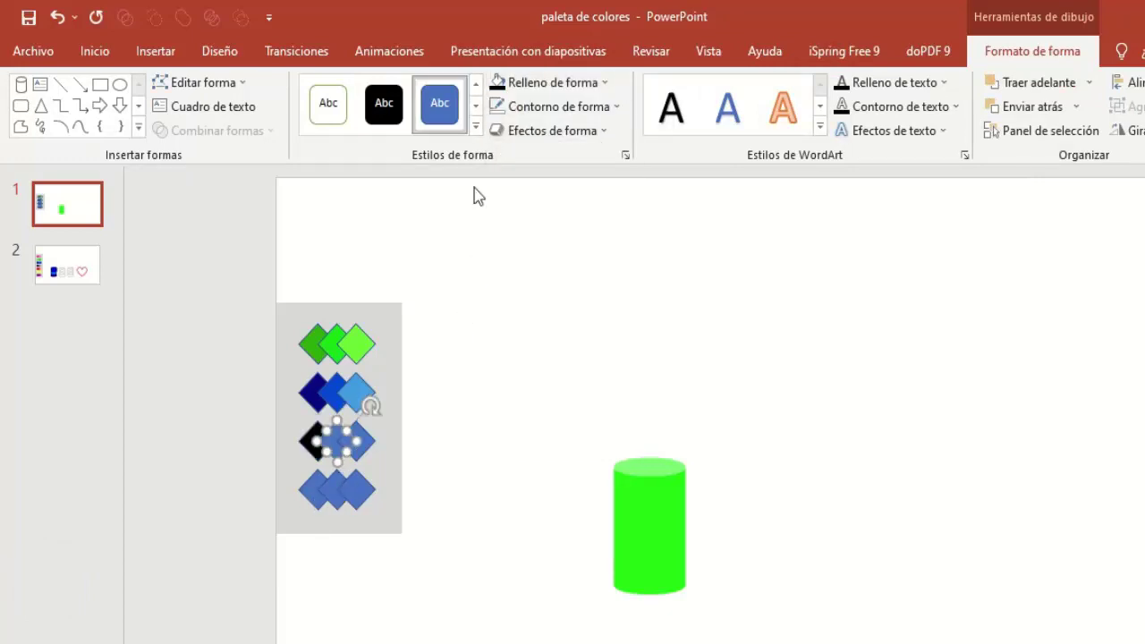
pyautogui.click(551, 82)
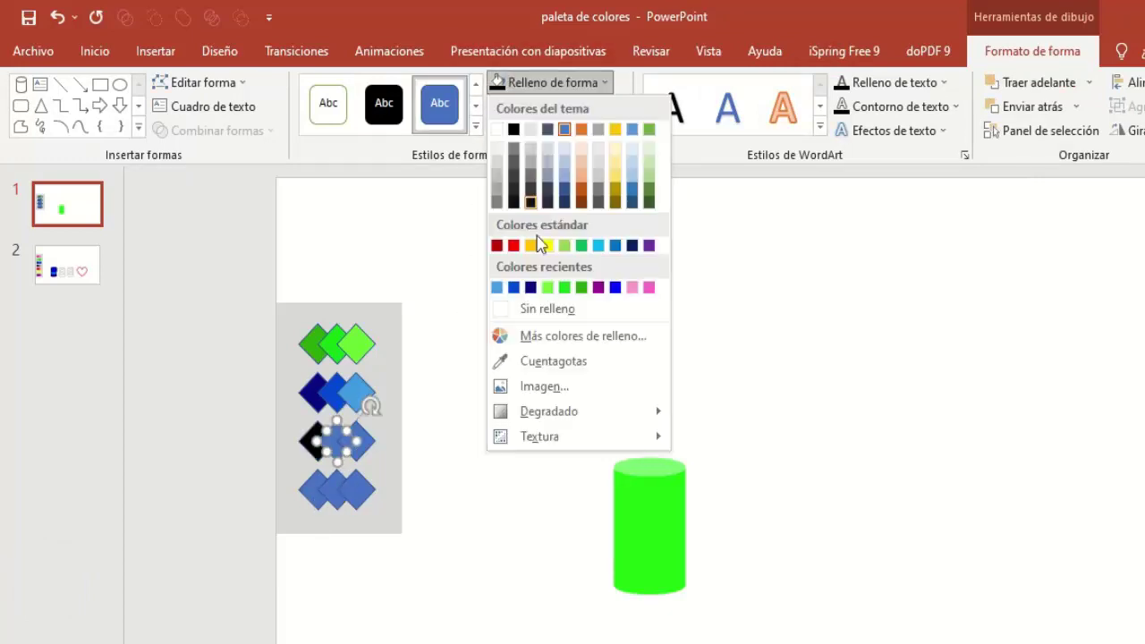
pyautogui.click(579, 338)
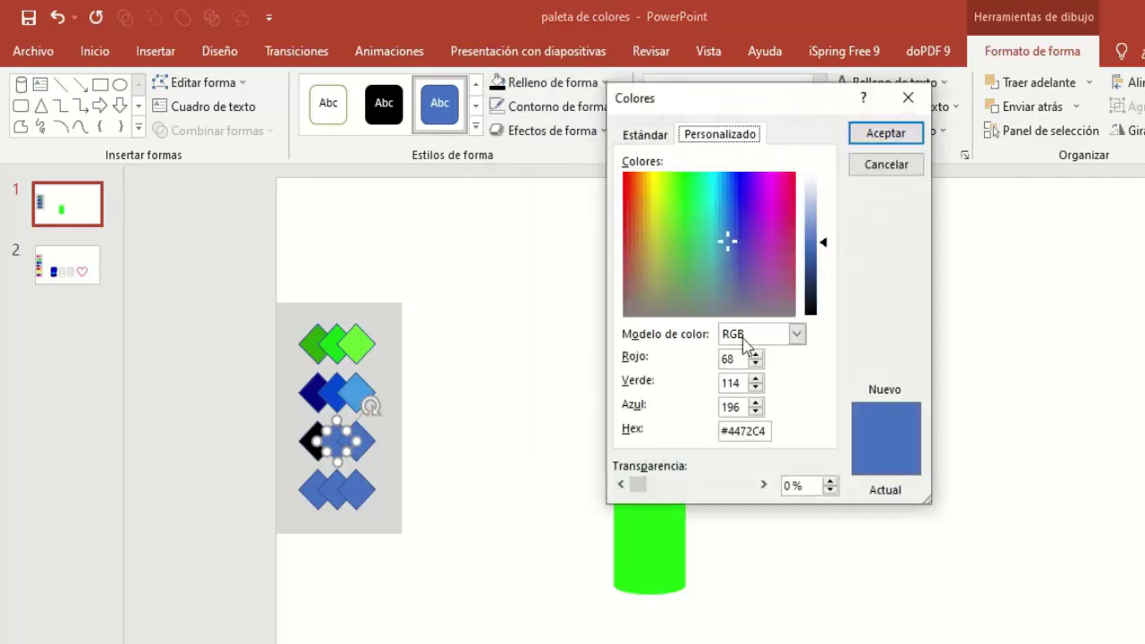
pyautogui.click(660, 137)
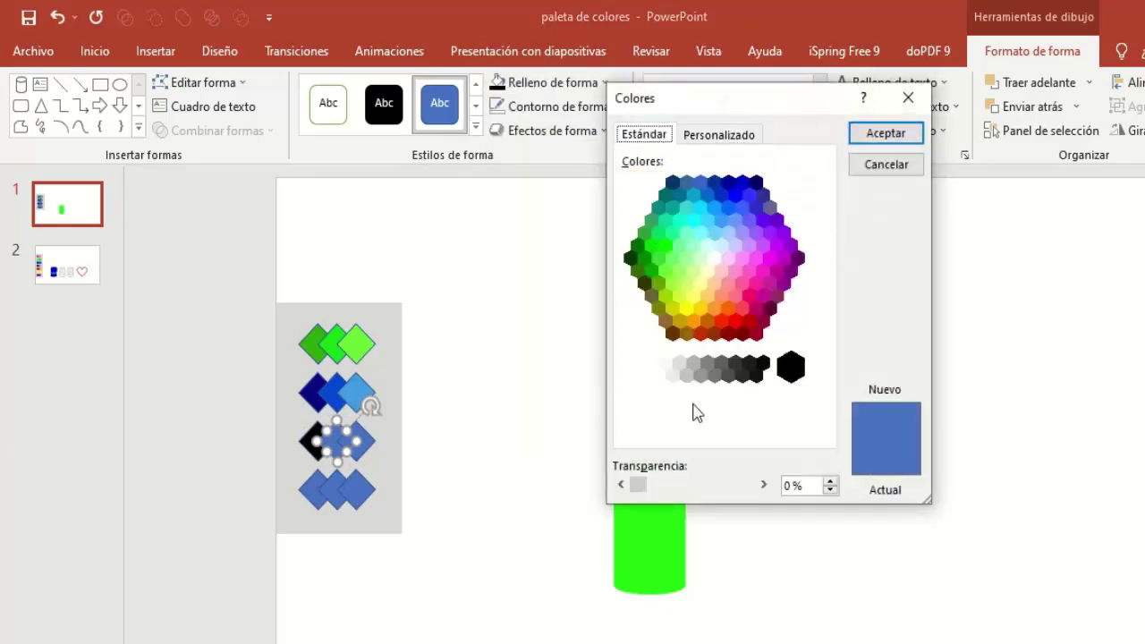
pyautogui.click(733, 366)
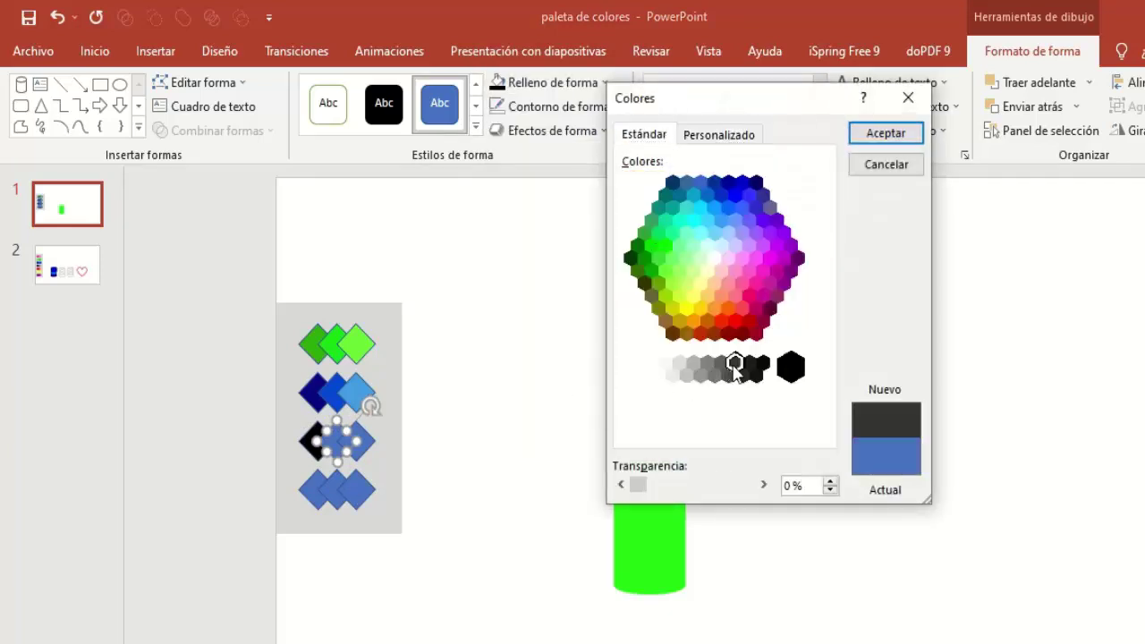
pyautogui.click(864, 138)
pyautogui.click(470, 467)
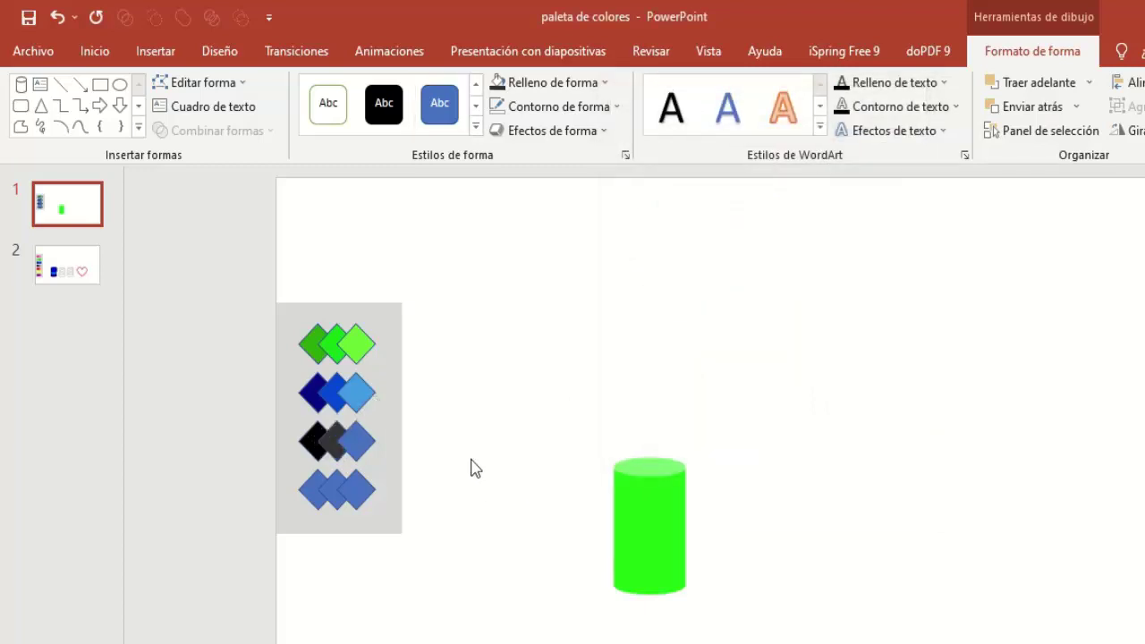
# - Fill the third row's right diamond a medium grey from the standard colours
pyautogui.doubleClick(363, 445)
pyautogui.click(576, 82)
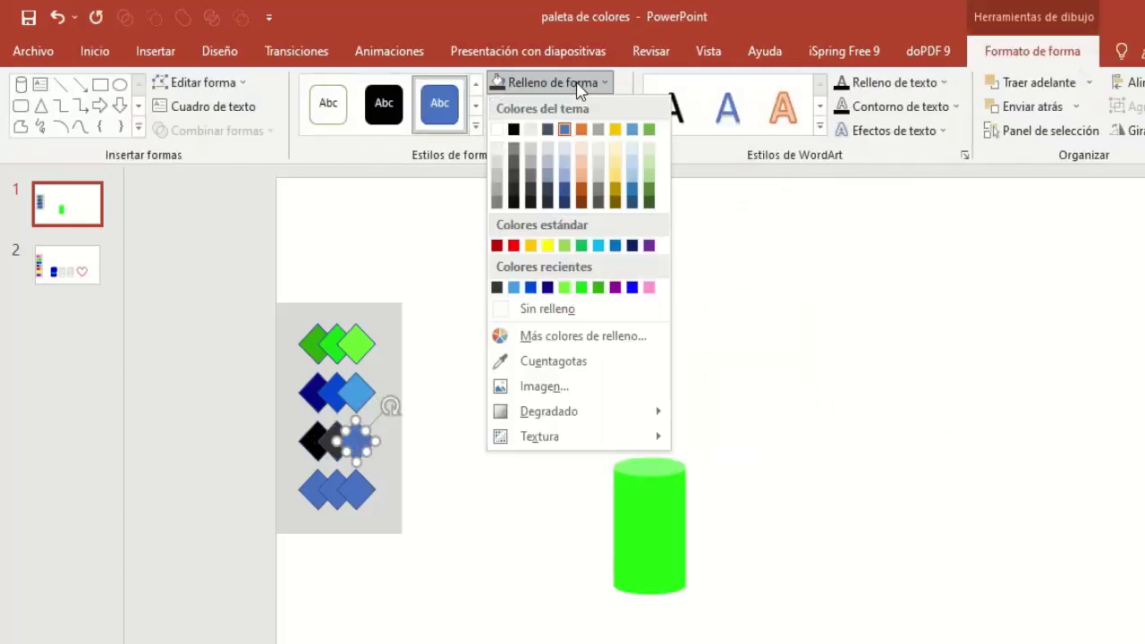
pyautogui.click(578, 341)
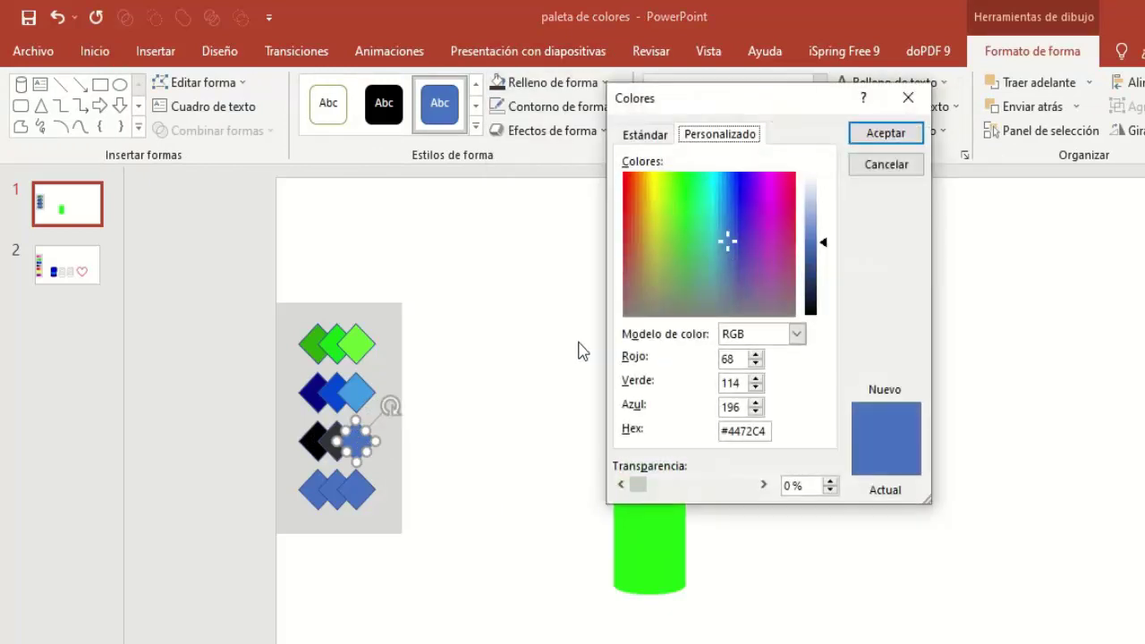
pyautogui.click(663, 138)
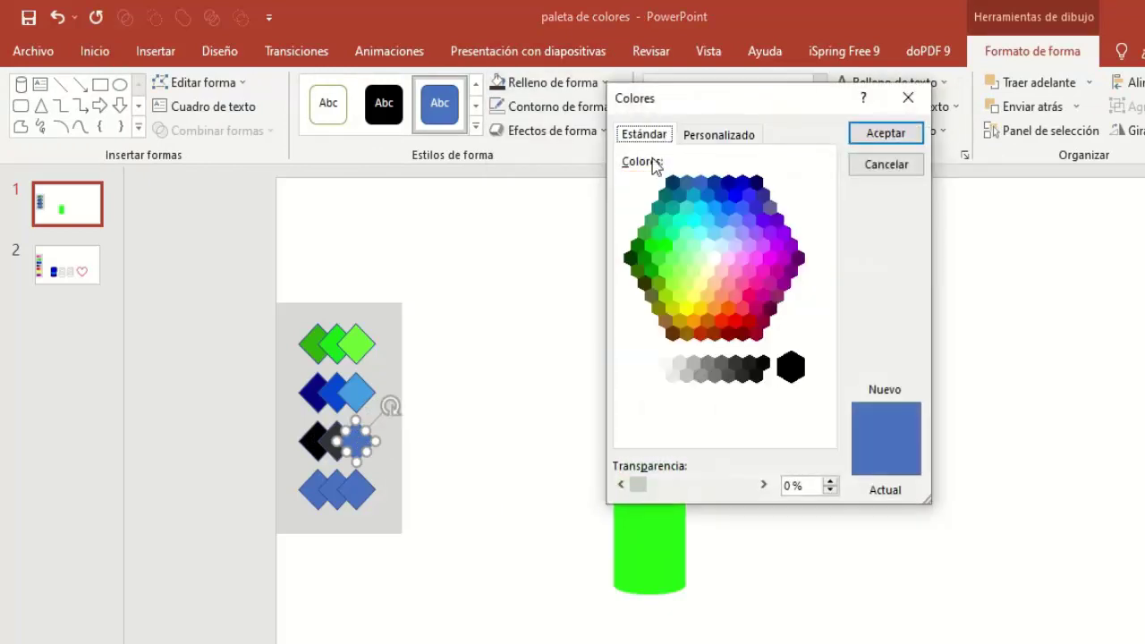
pyautogui.click(721, 379)
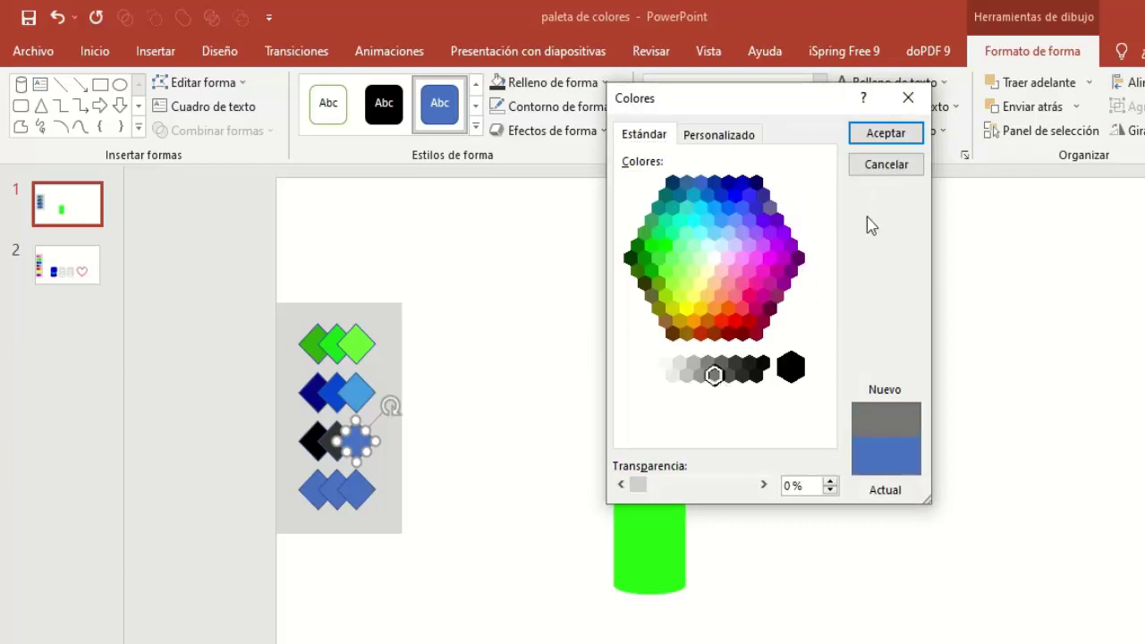
pyautogui.click(886, 133)
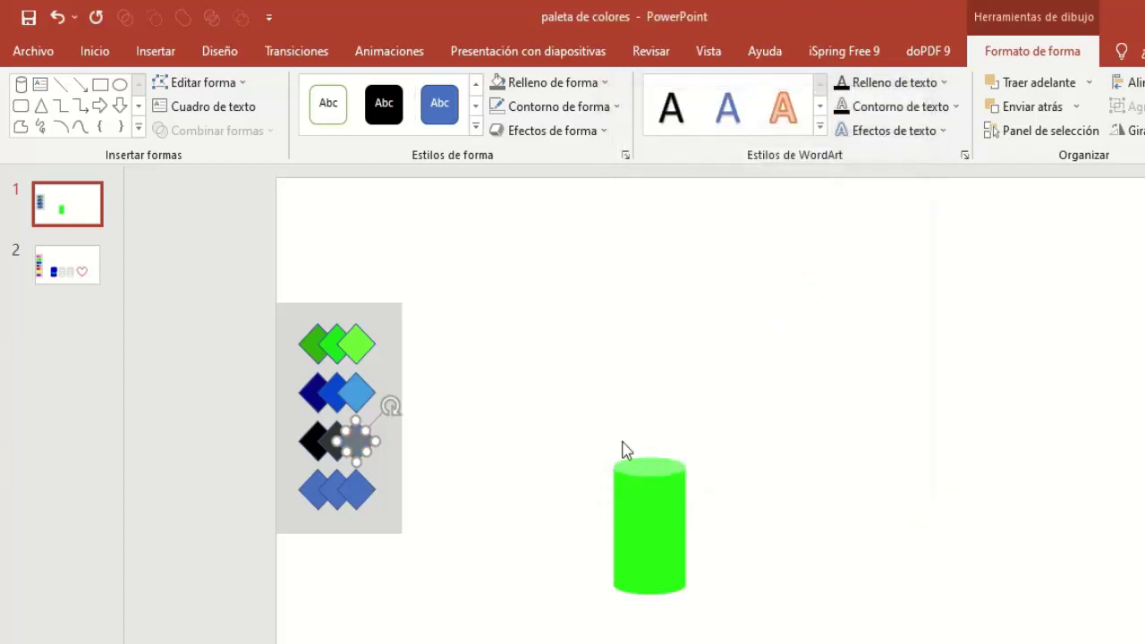
pyautogui.click(623, 450)
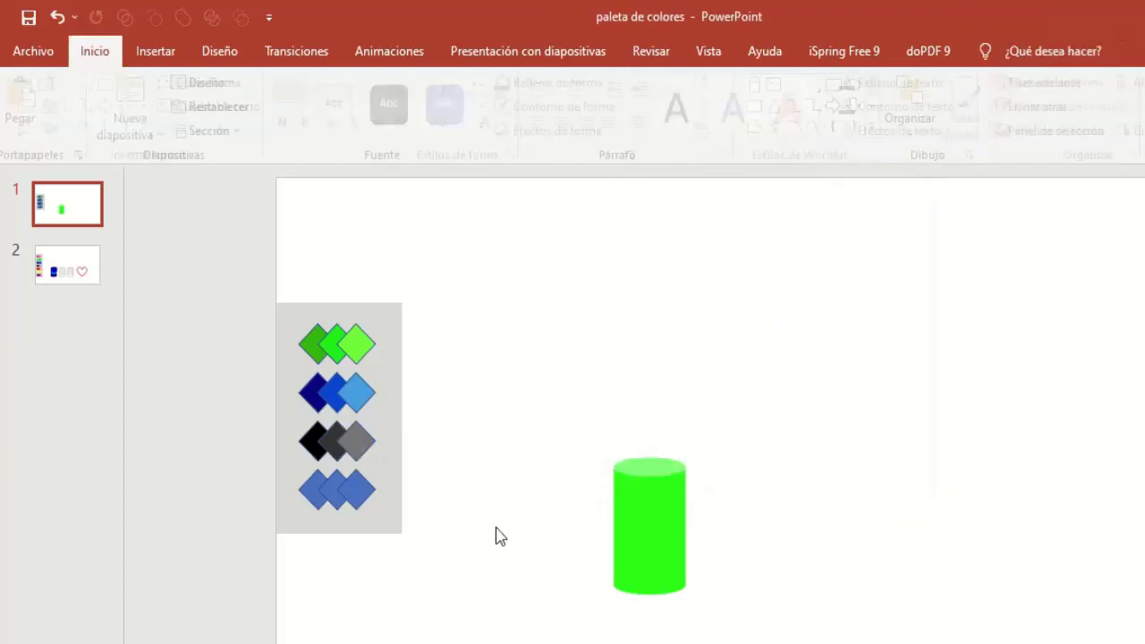
# - Fill the bottom row's left diamond red from the standard colours
pyautogui.click(307, 491)
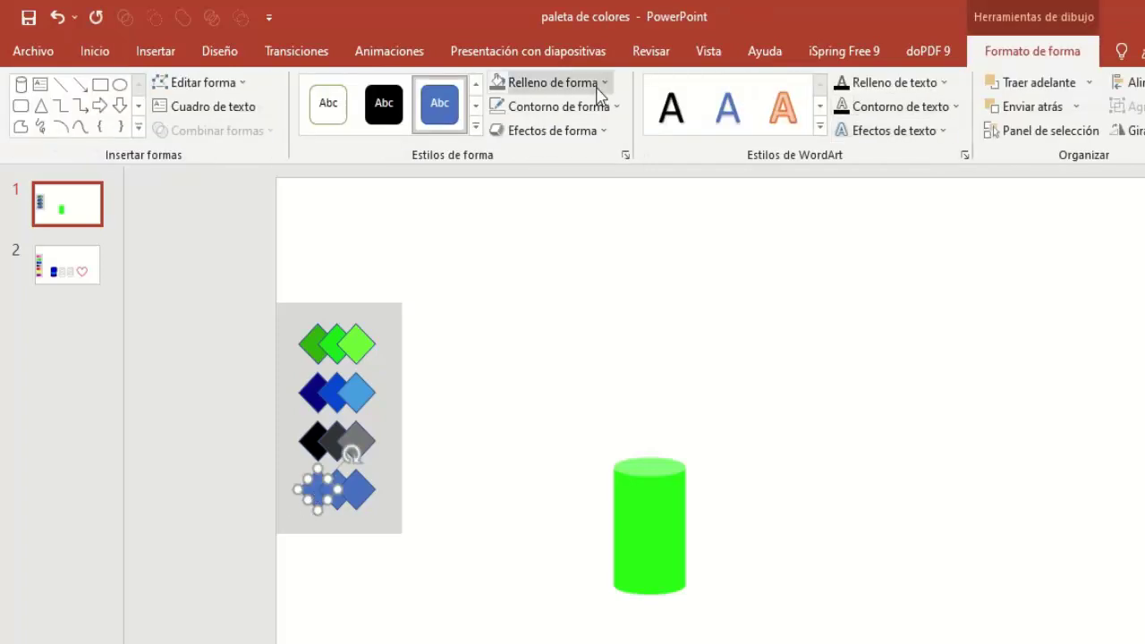
pyautogui.click(598, 89)
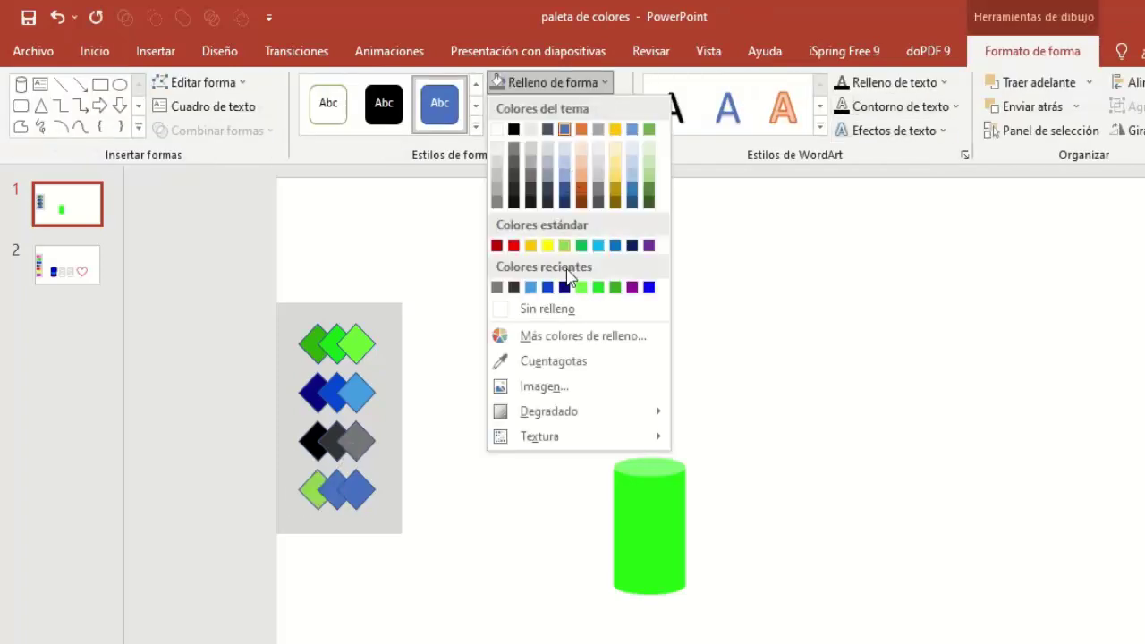
pyautogui.click(536, 336)
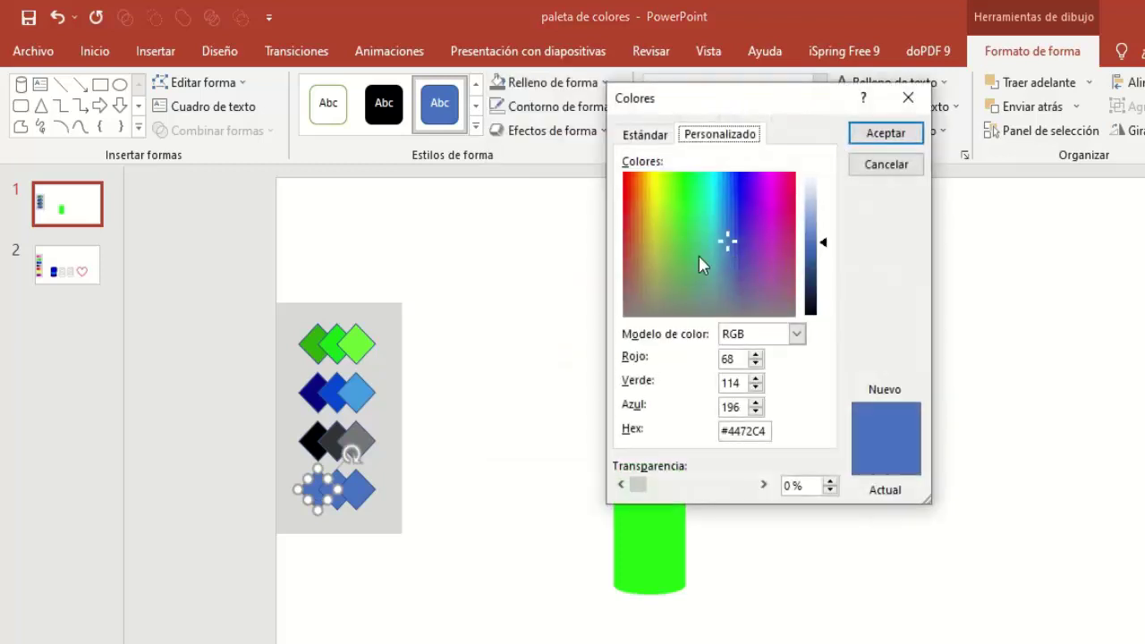
pyautogui.click(659, 139)
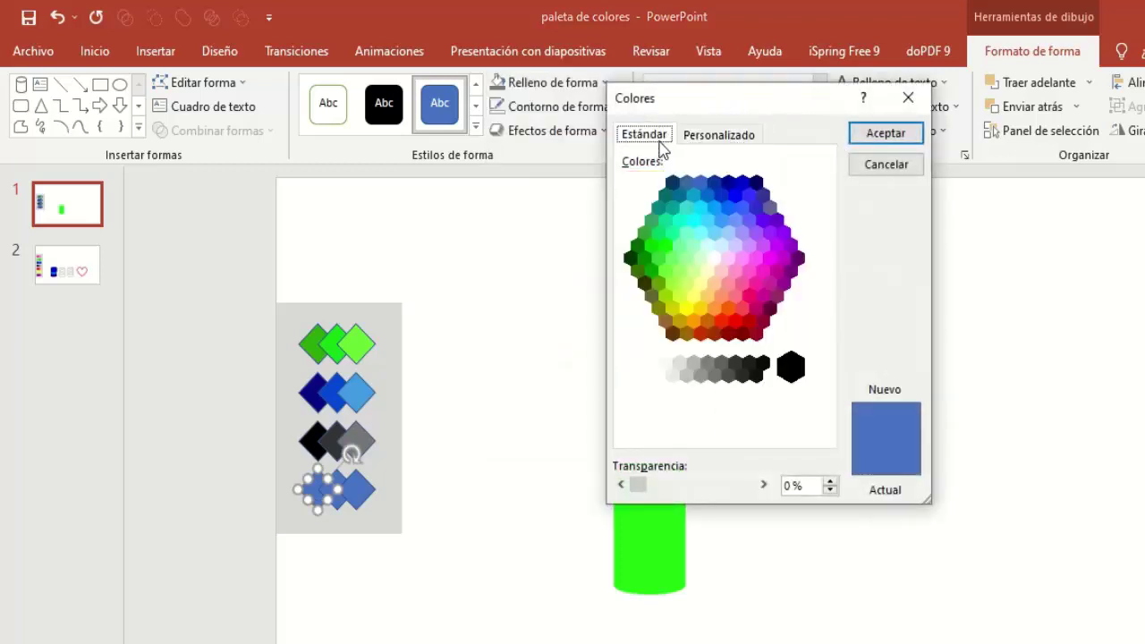
pyautogui.click(735, 319)
pyautogui.click(883, 133)
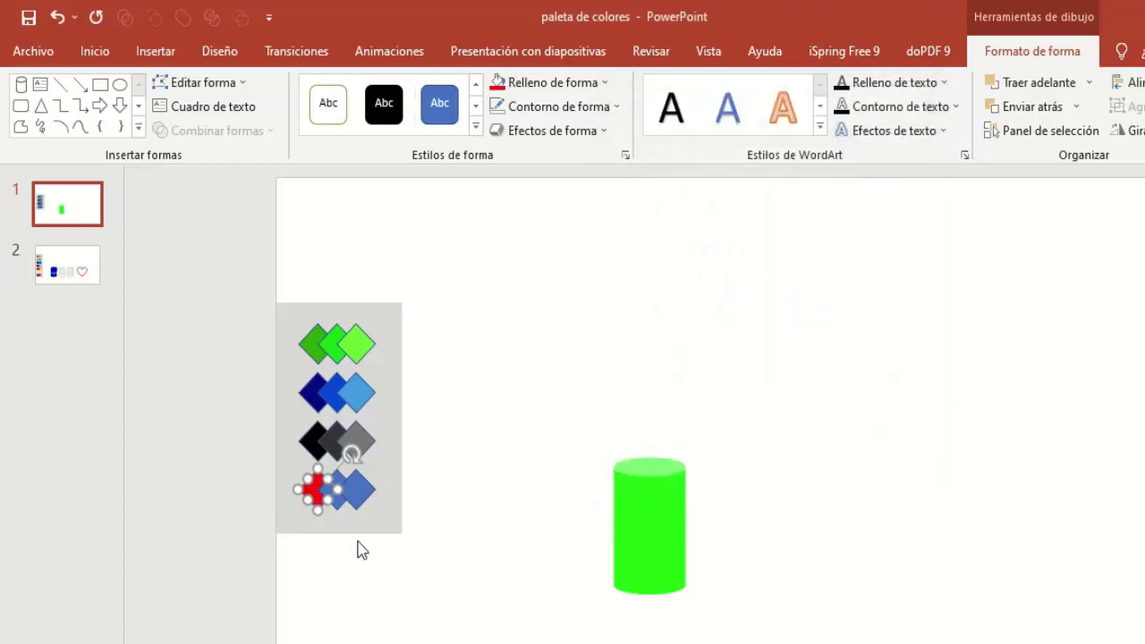
# - Fill the bottom row's middle diamond dark red
pyautogui.click(338, 500)
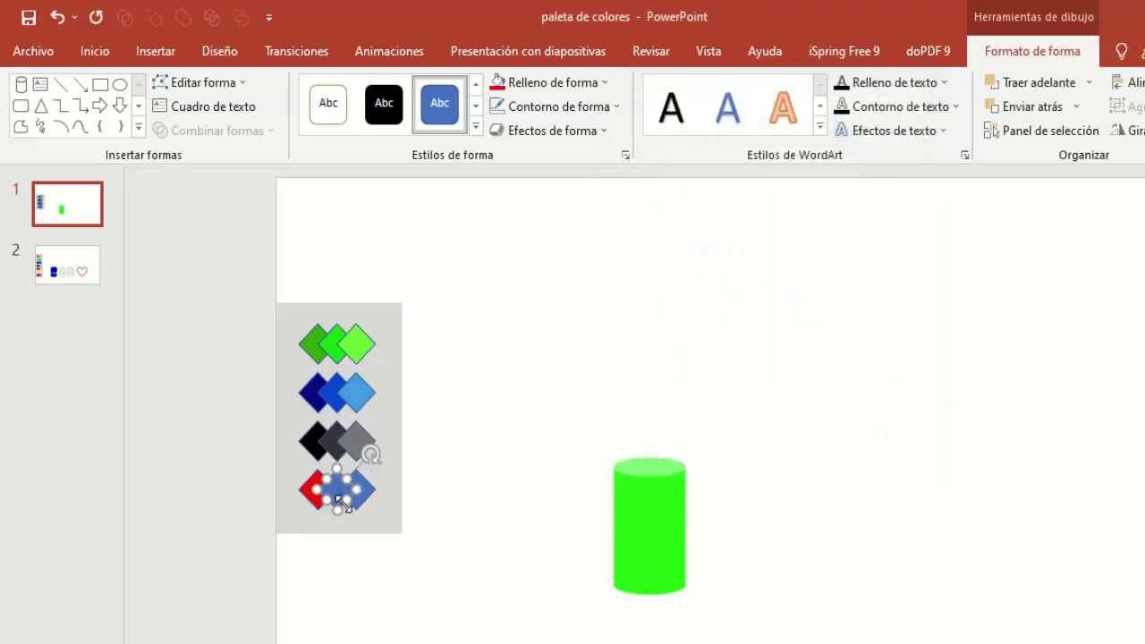
pyautogui.click(550, 82)
pyautogui.click(573, 338)
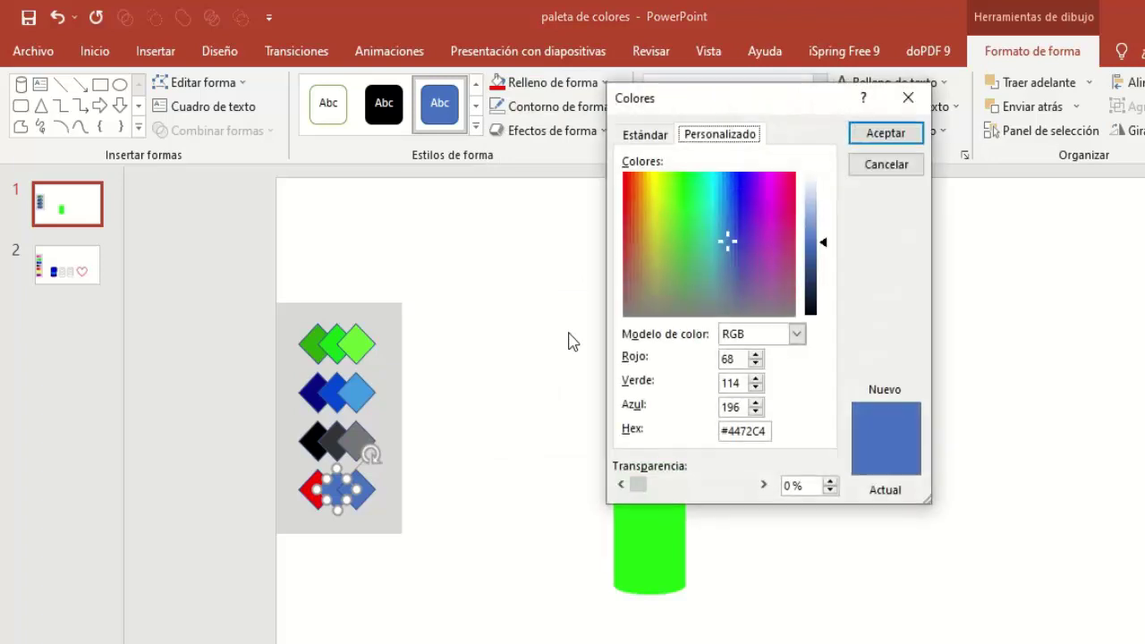
pyautogui.click(644, 134)
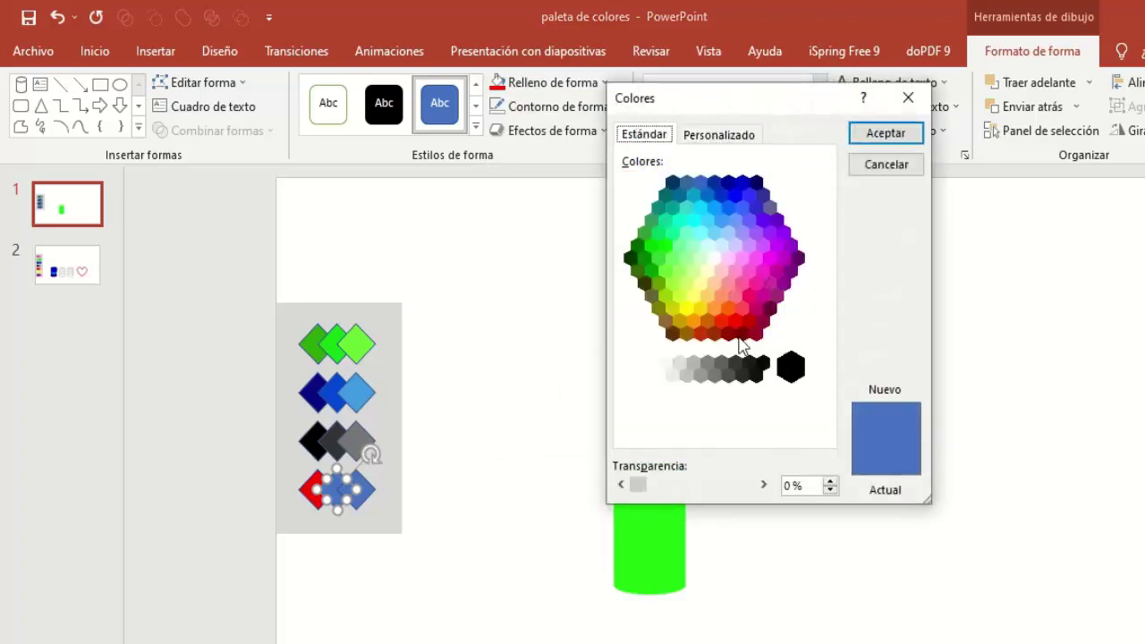
pyautogui.click(740, 336)
pyautogui.click(860, 139)
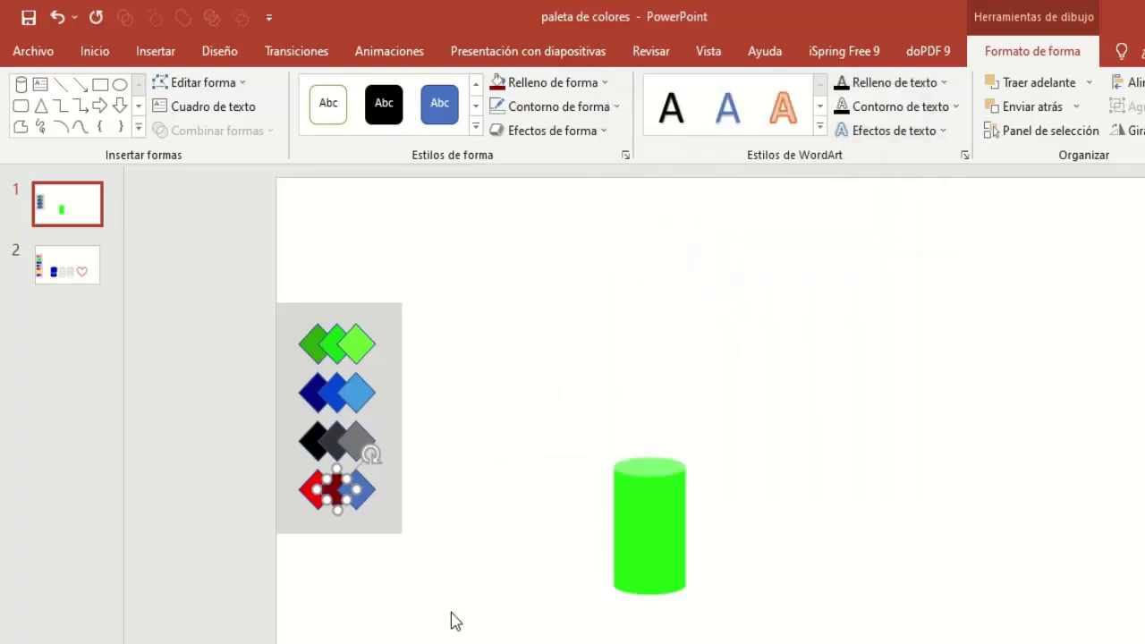
pyautogui.click(454, 621)
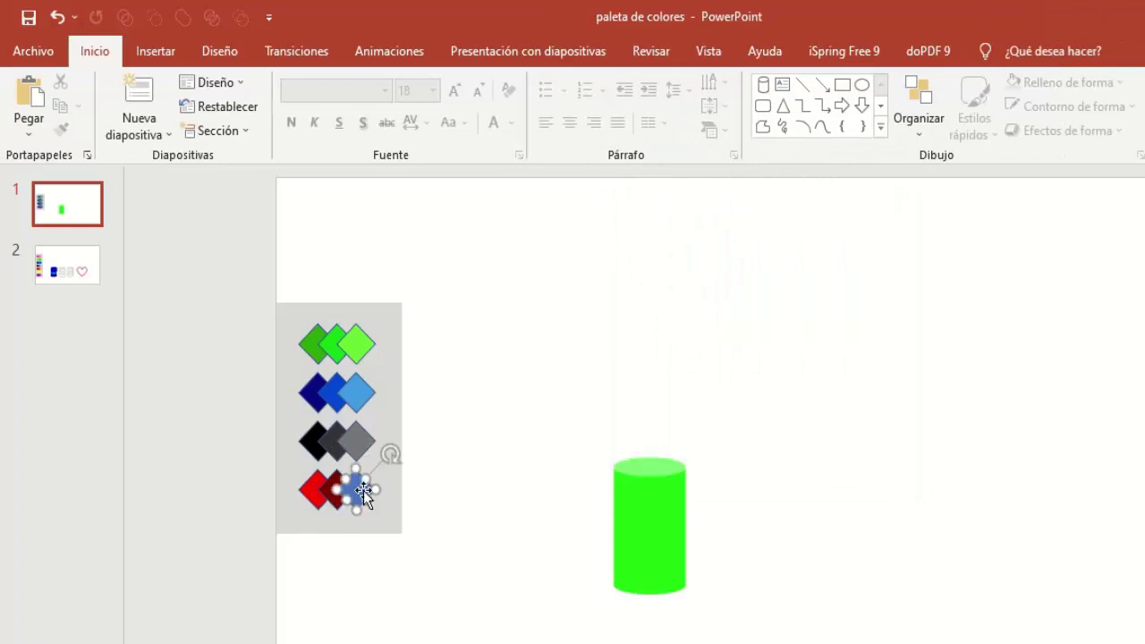
# - Fill the bottom row's right diamond bright red
pyautogui.click(996, 54)
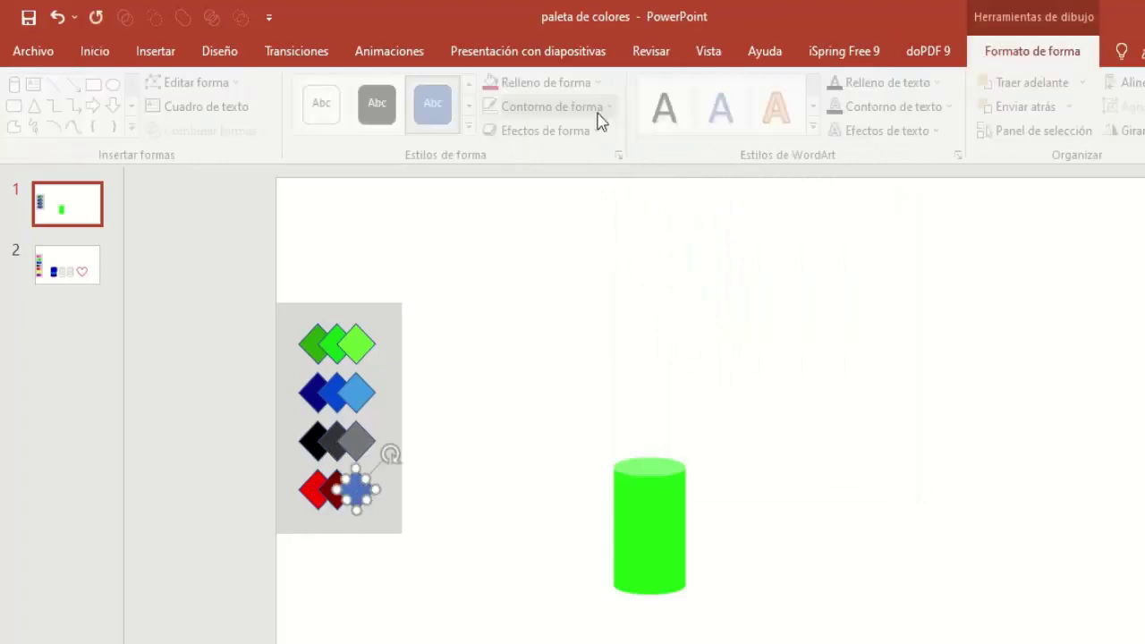
pyautogui.click(577, 84)
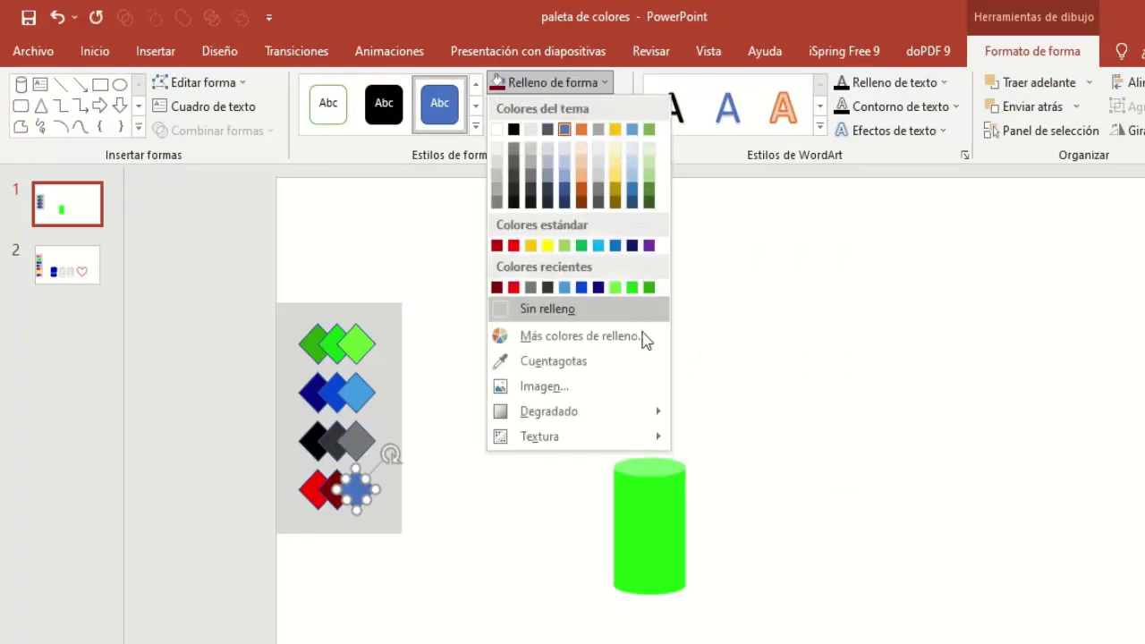
pyautogui.click(582, 337)
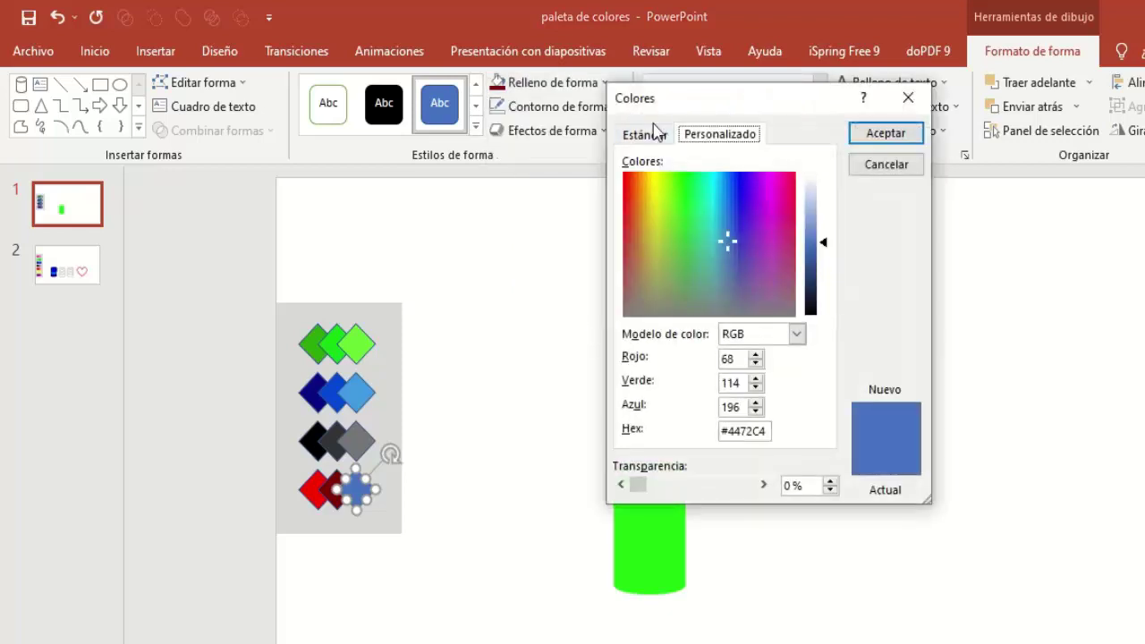
pyautogui.click(644, 136)
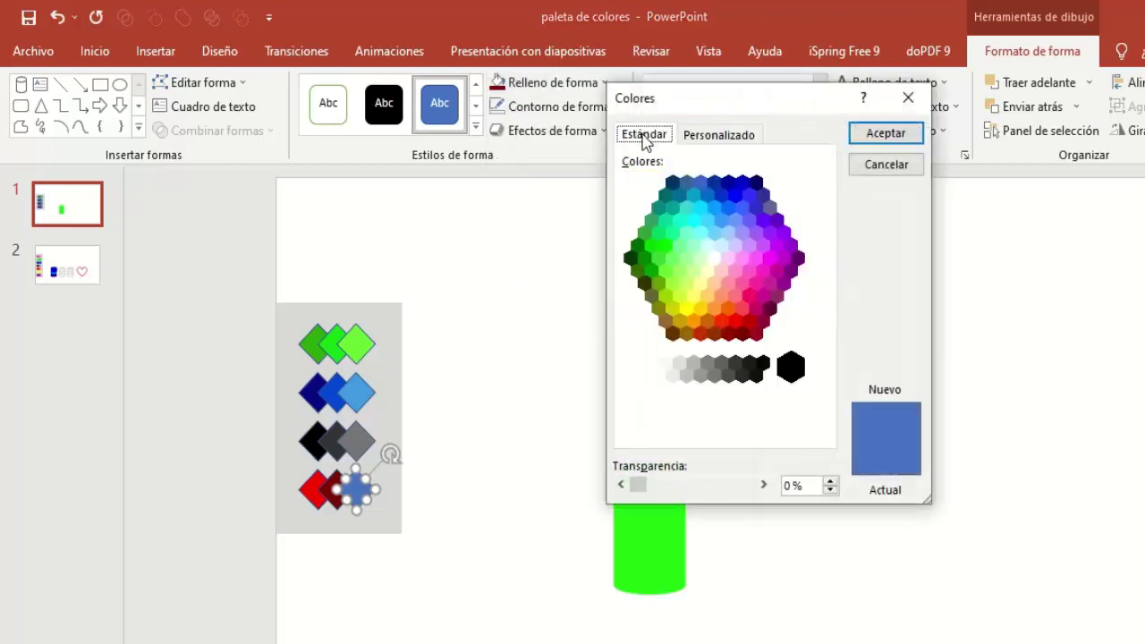
pyautogui.click(721, 322)
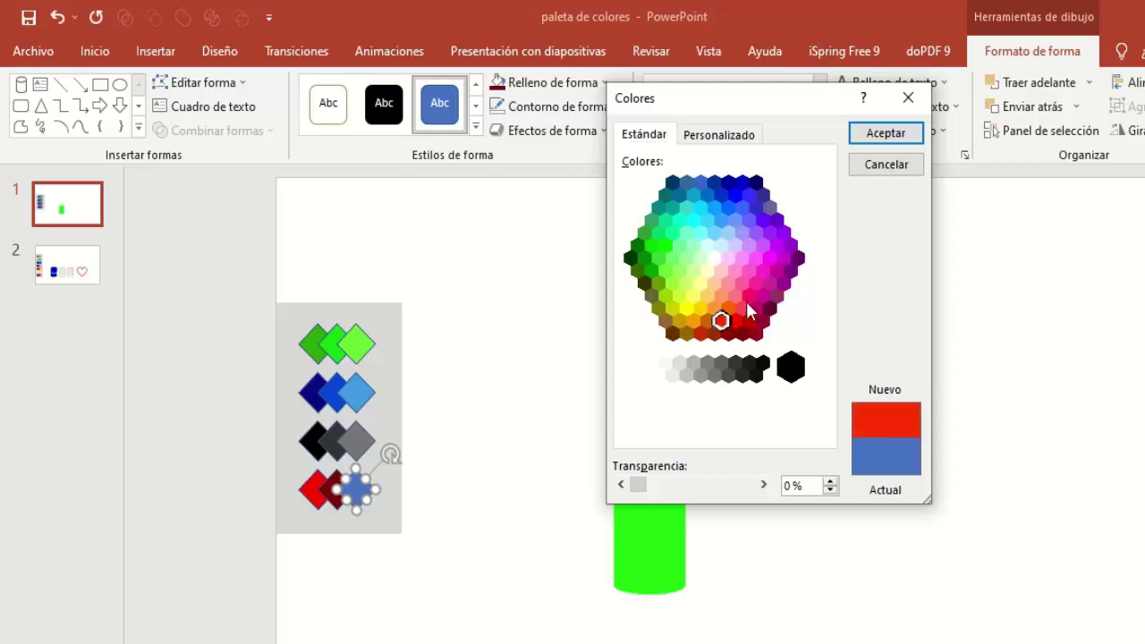
pyautogui.click(873, 134)
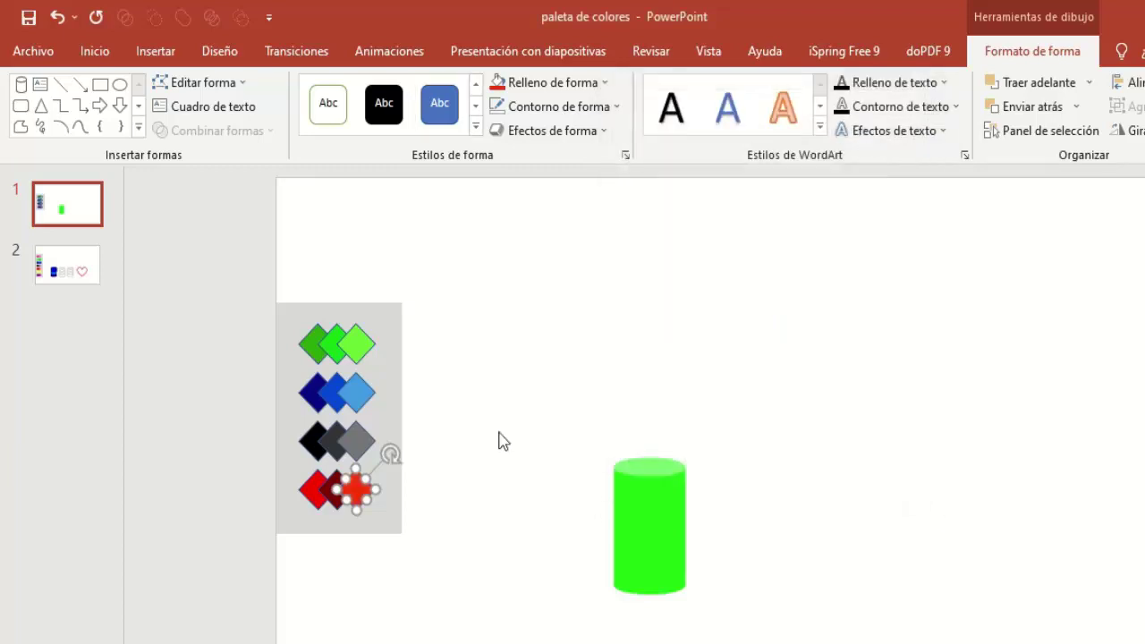
pyautogui.click(503, 483)
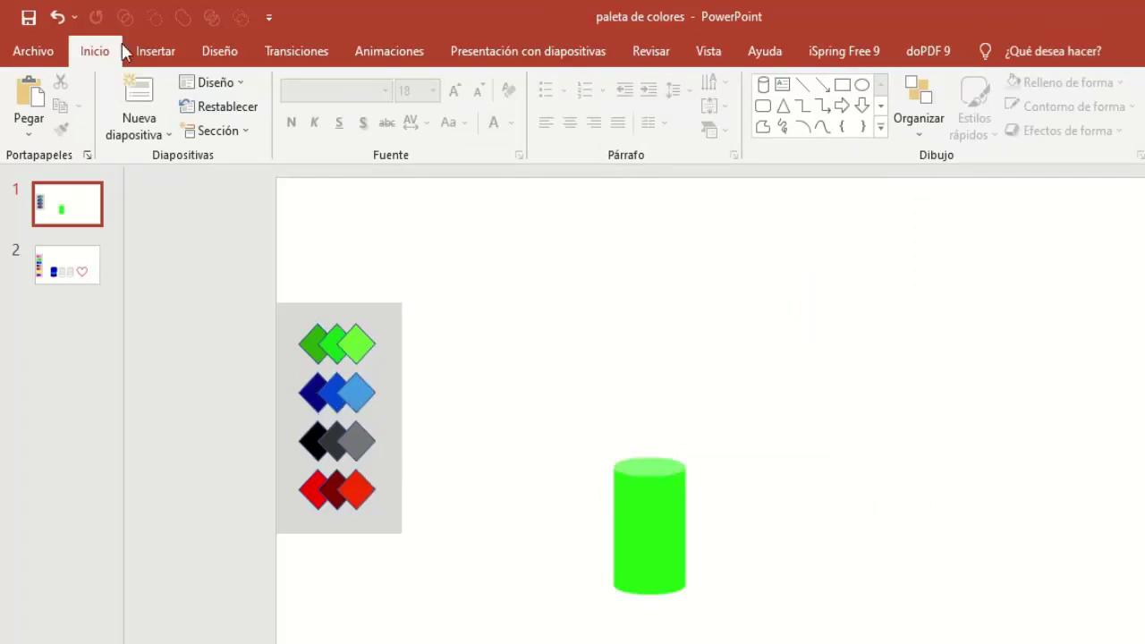
# - Draw a heart shape to the right of the green cylinder
pyautogui.click(148, 56)
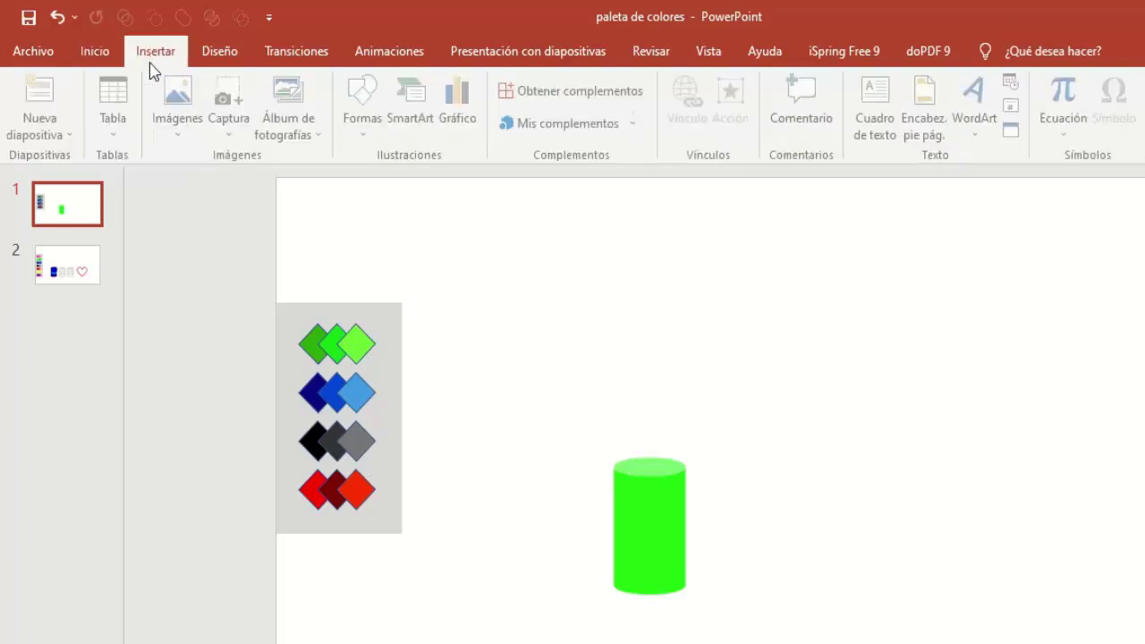
pyautogui.click(379, 141)
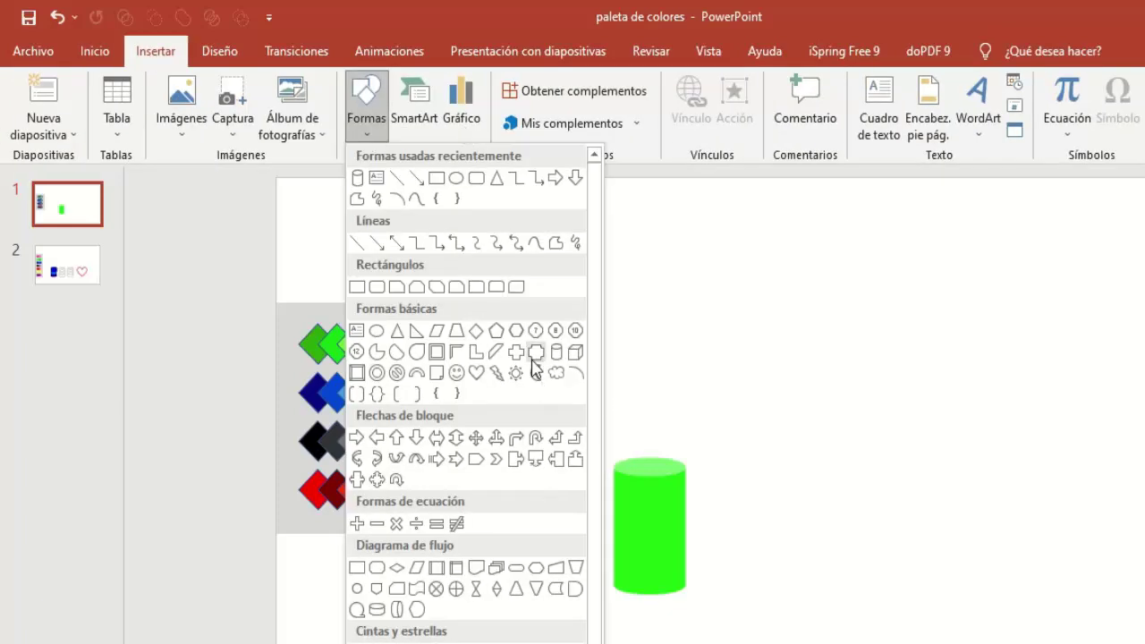
pyautogui.click(475, 374)
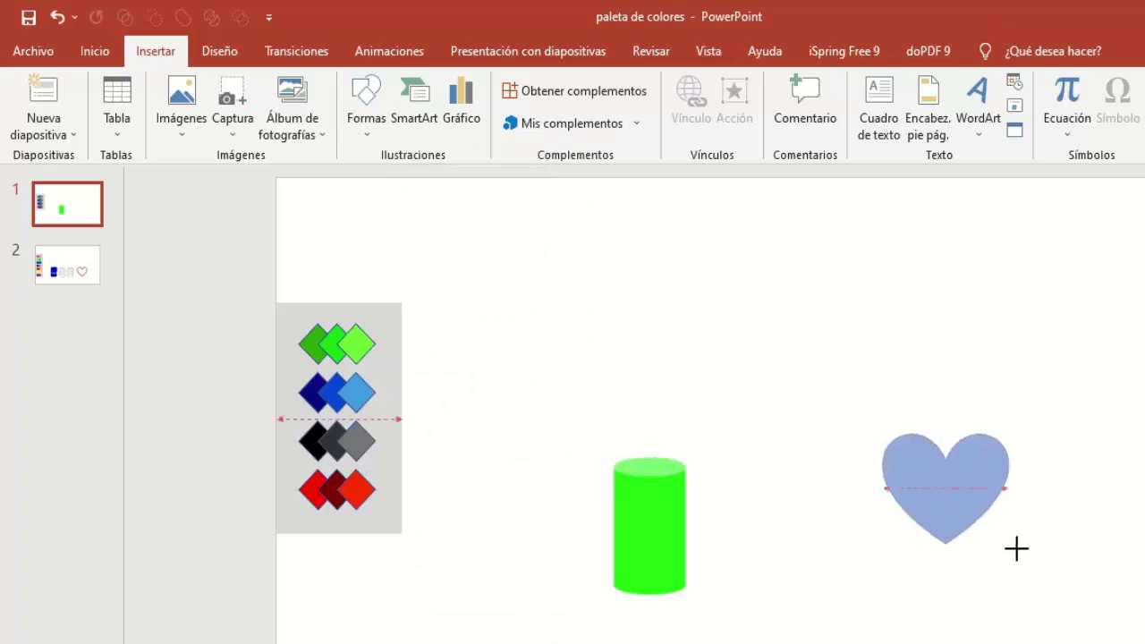
pyautogui.moveTo(881, 432); pyautogui.dragTo(1022, 549)
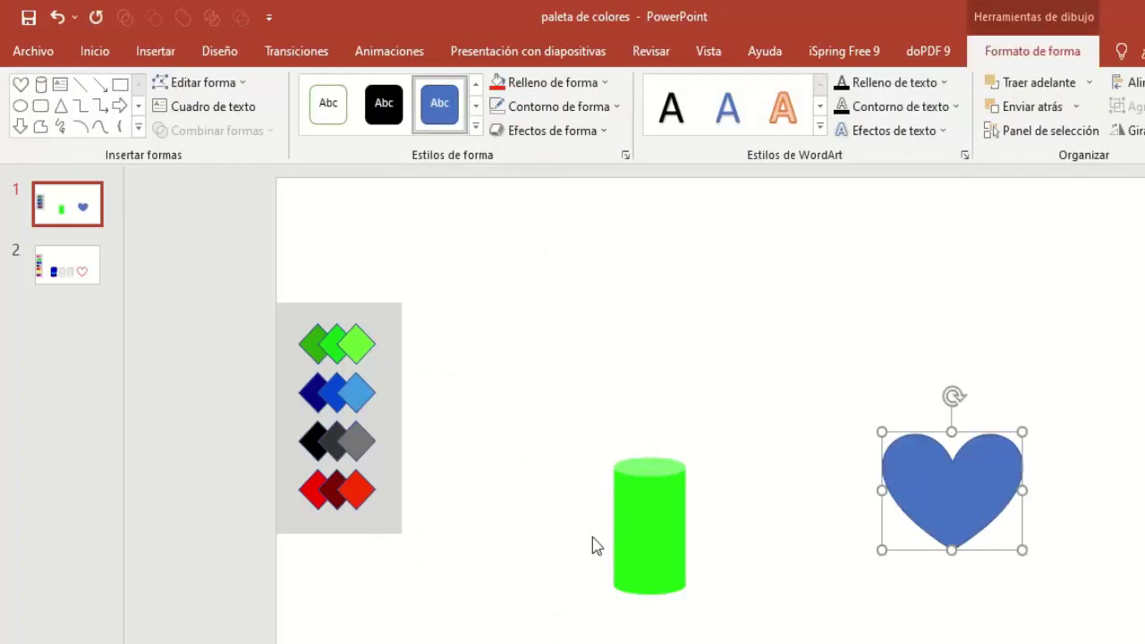
pyautogui.click(313, 492)
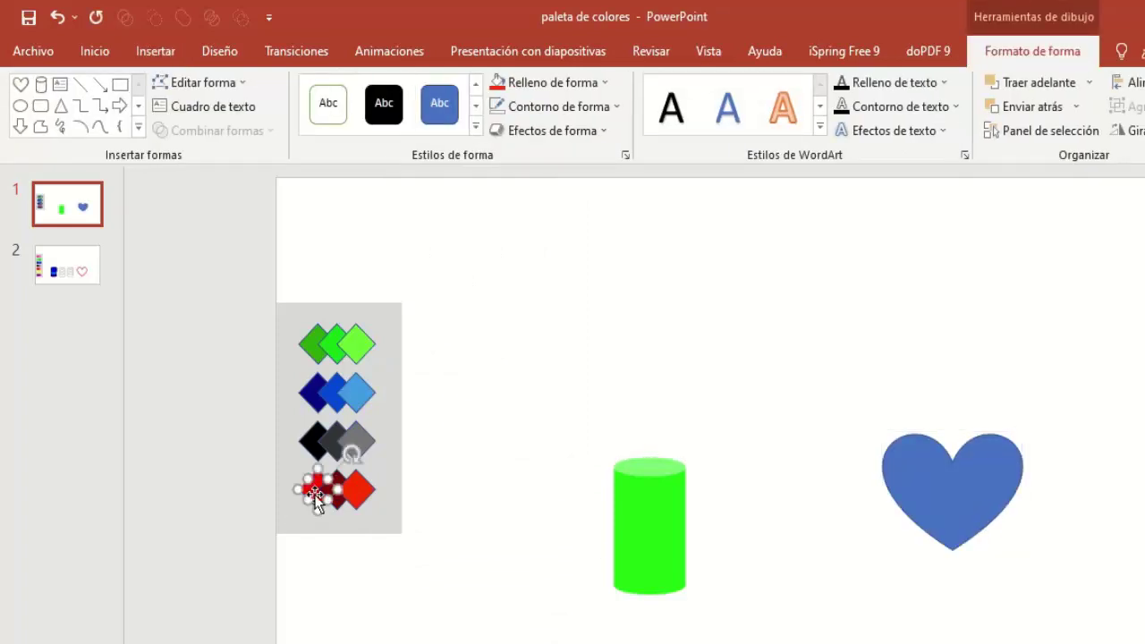
# - Give the heart the light-blue diamond's fill using Copiar formato
pyautogui.click(95, 56)
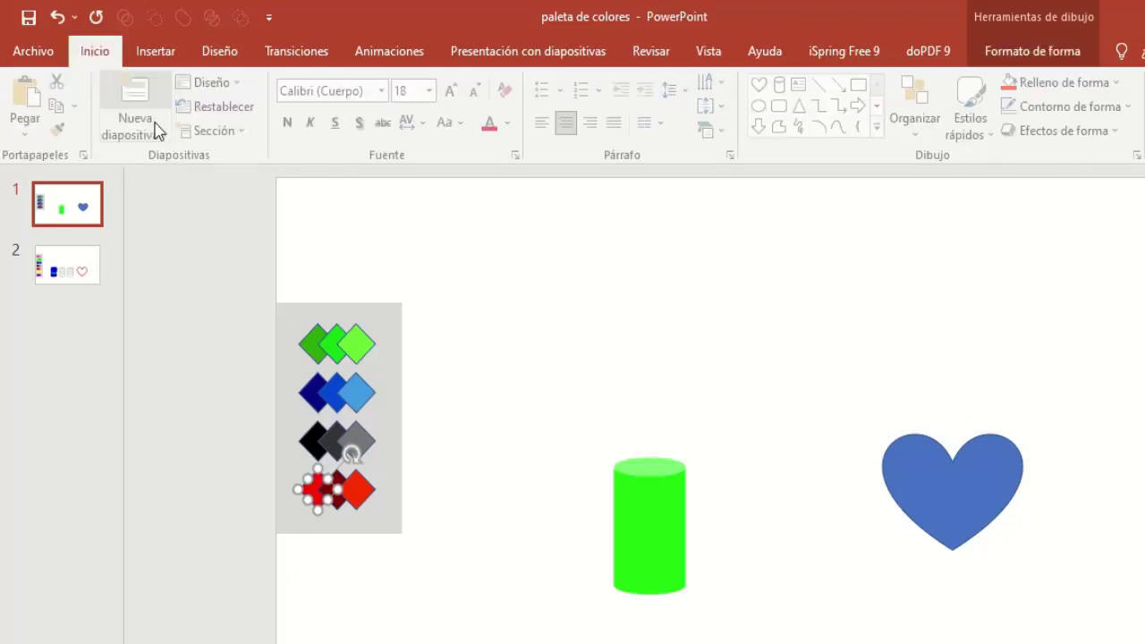
pyautogui.click(60, 135)
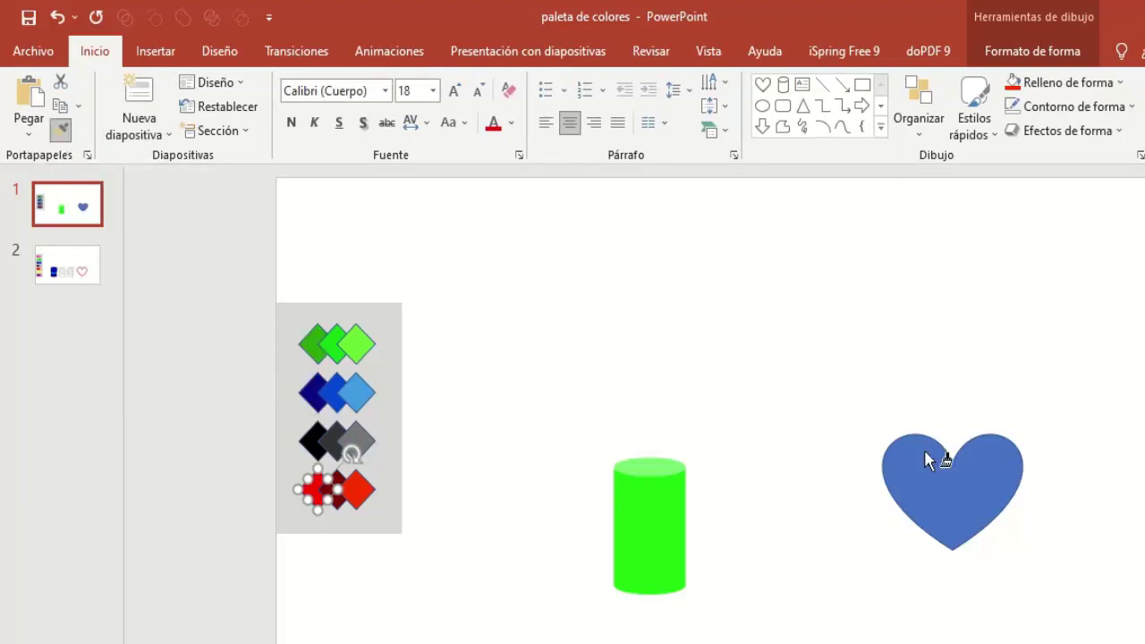
pyautogui.click(947, 479)
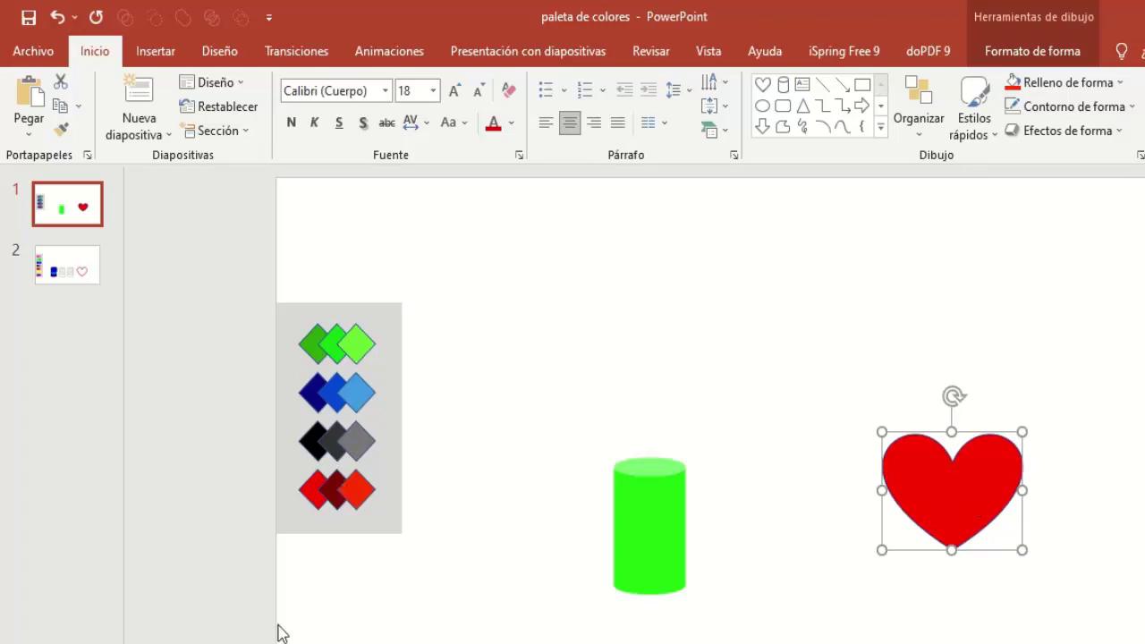
pyautogui.click(362, 396)
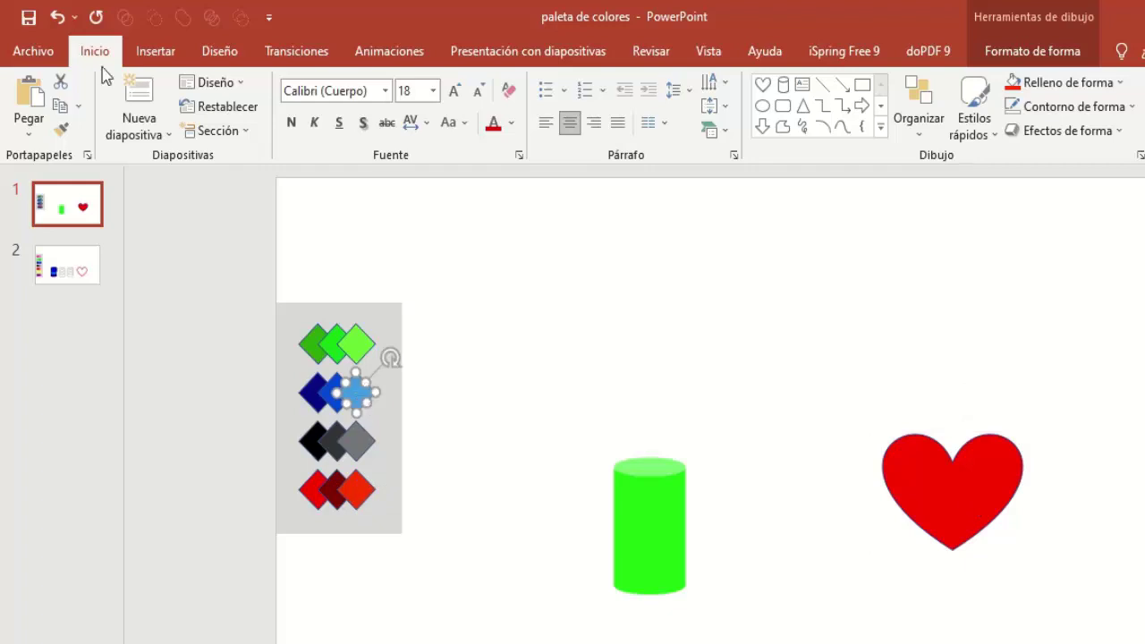
pyautogui.click(61, 130)
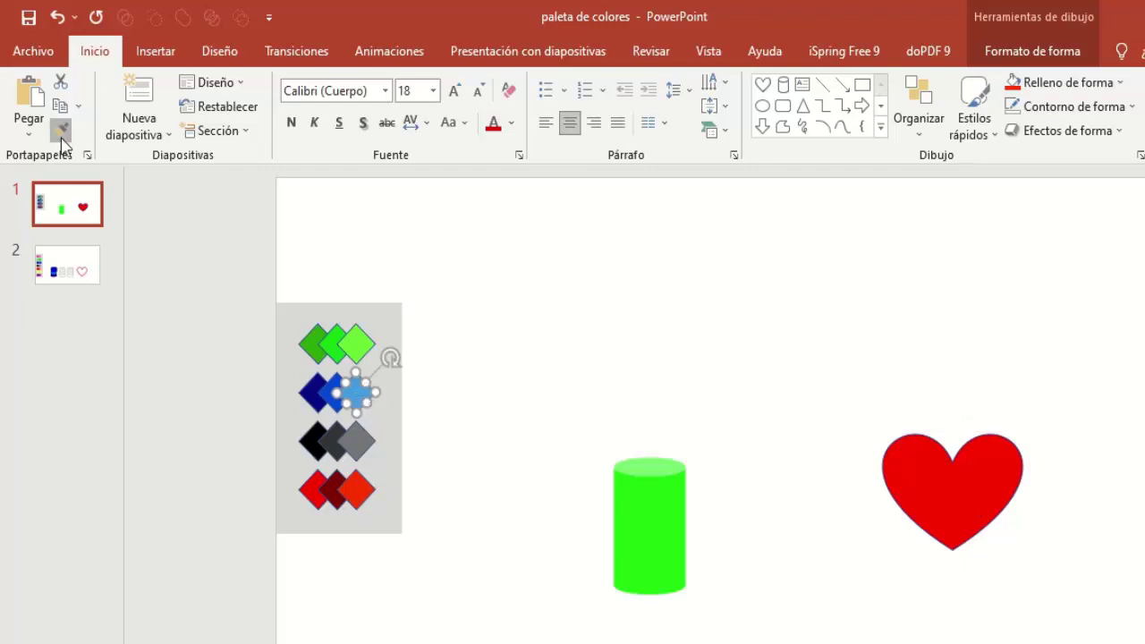
pyautogui.click(934, 518)
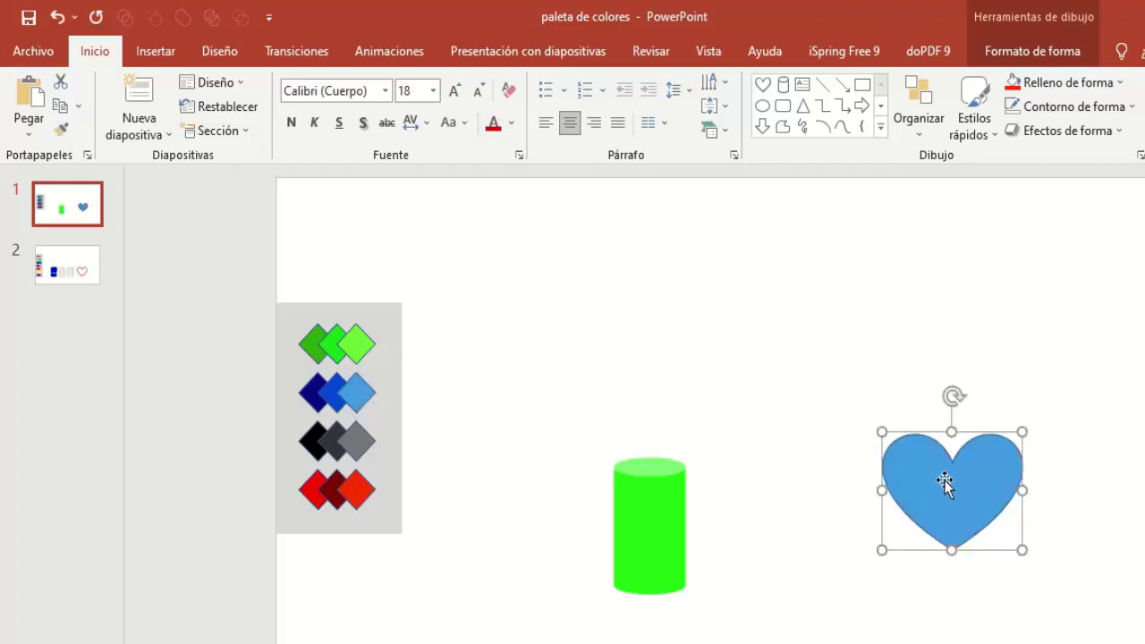
pyautogui.click(1002, 51)
pyautogui.click(595, 85)
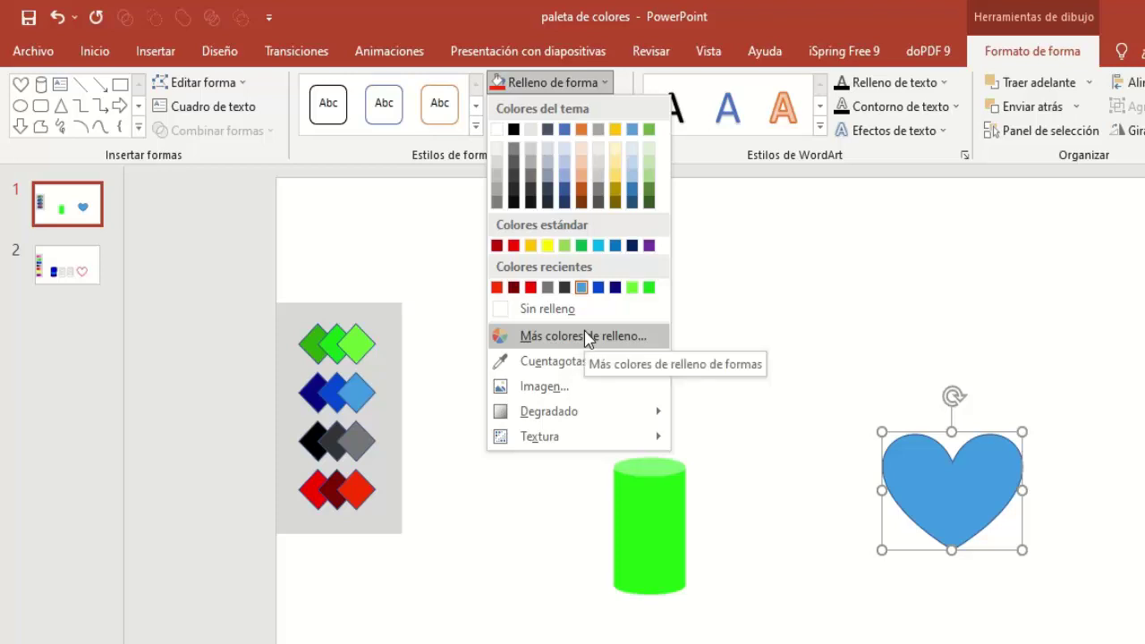
pyautogui.click(457, 442)
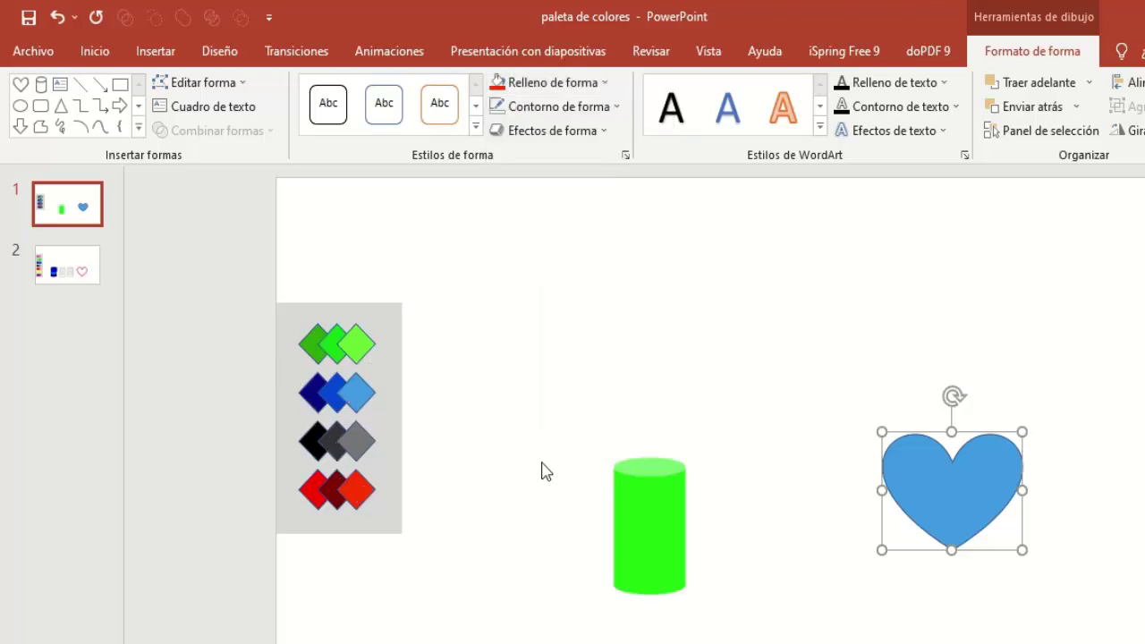
# - Draw a right block arrow above the cylinder
pyautogui.click(170, 56)
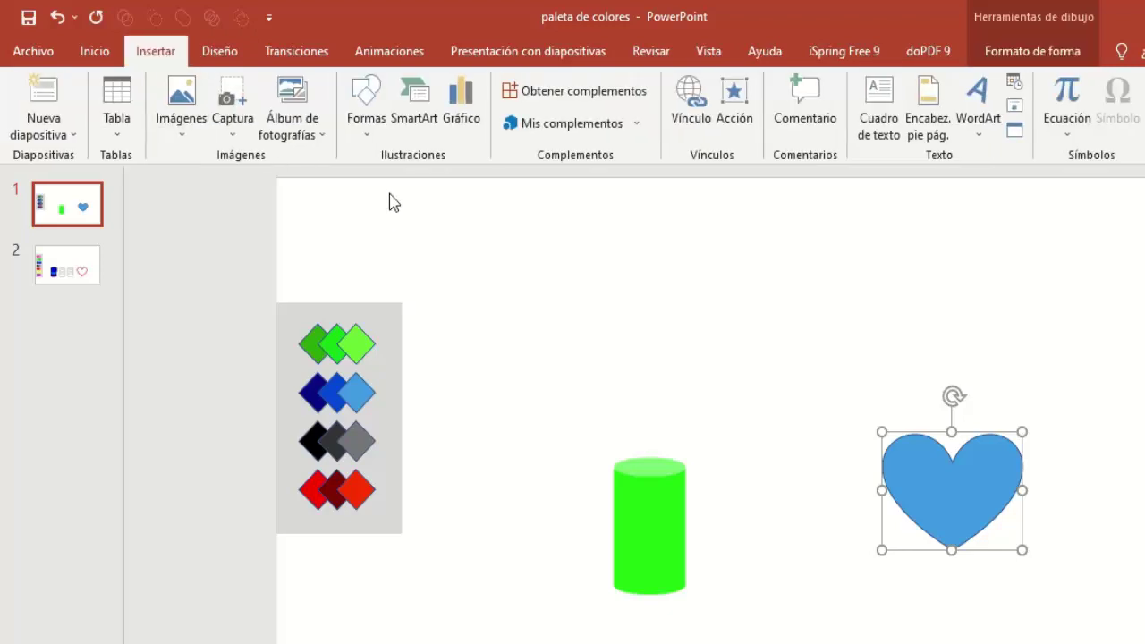
pyautogui.click(369, 141)
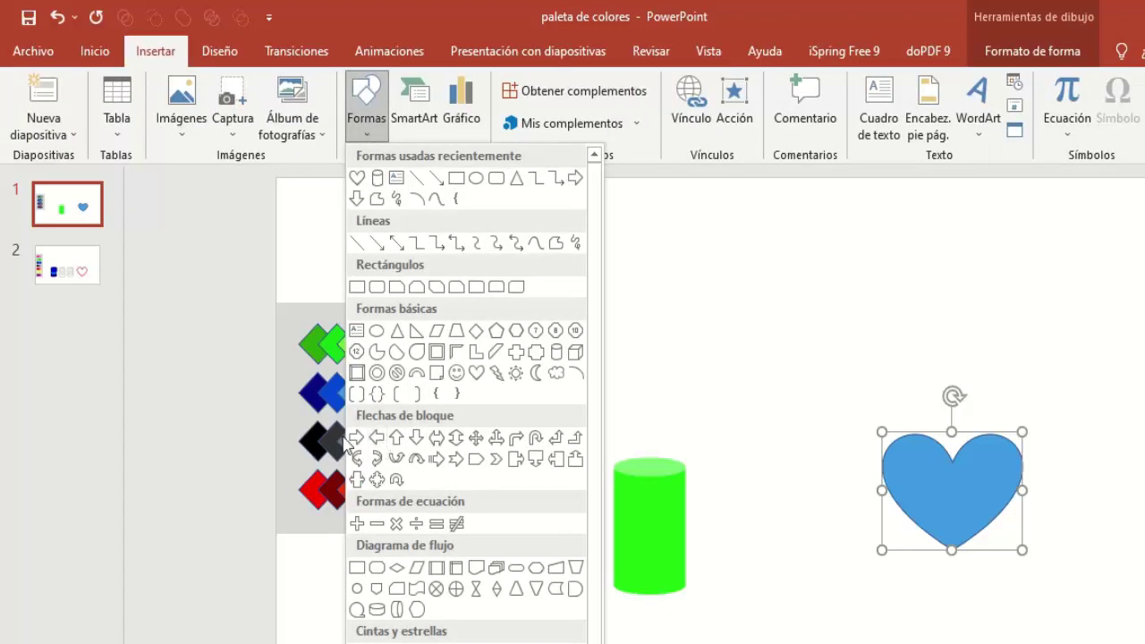
pyautogui.click(357, 437)
pyautogui.moveTo(657, 332); pyautogui.dragTo(808, 387)
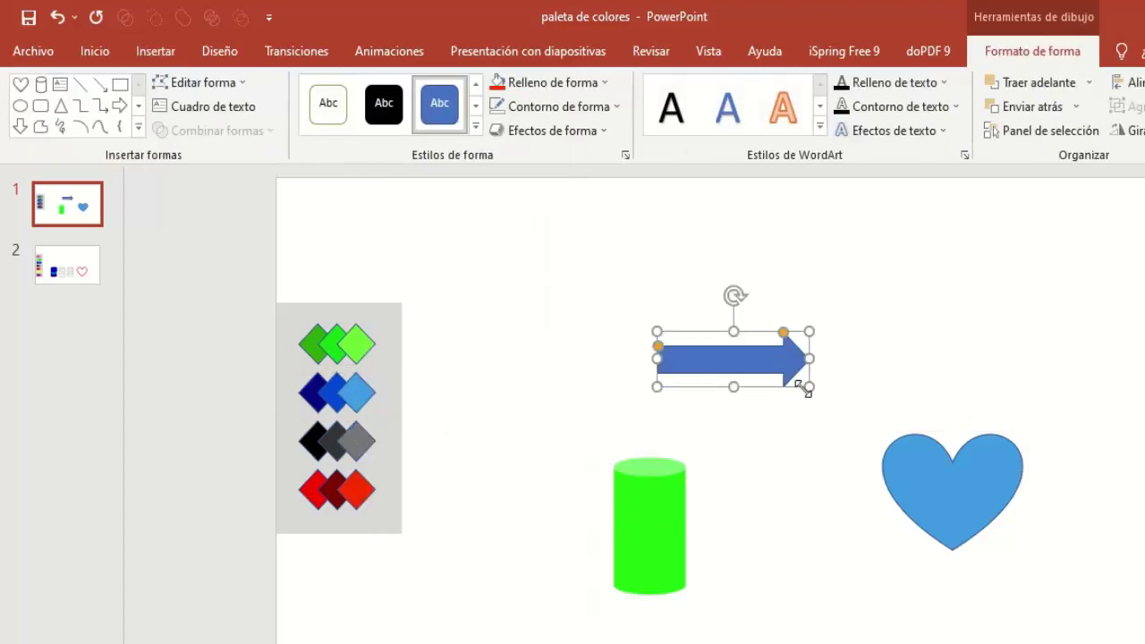
# - Copy the dark blue diamond's formatting onto the arrow and move it between cylinder and heart
pyautogui.click(311, 397)
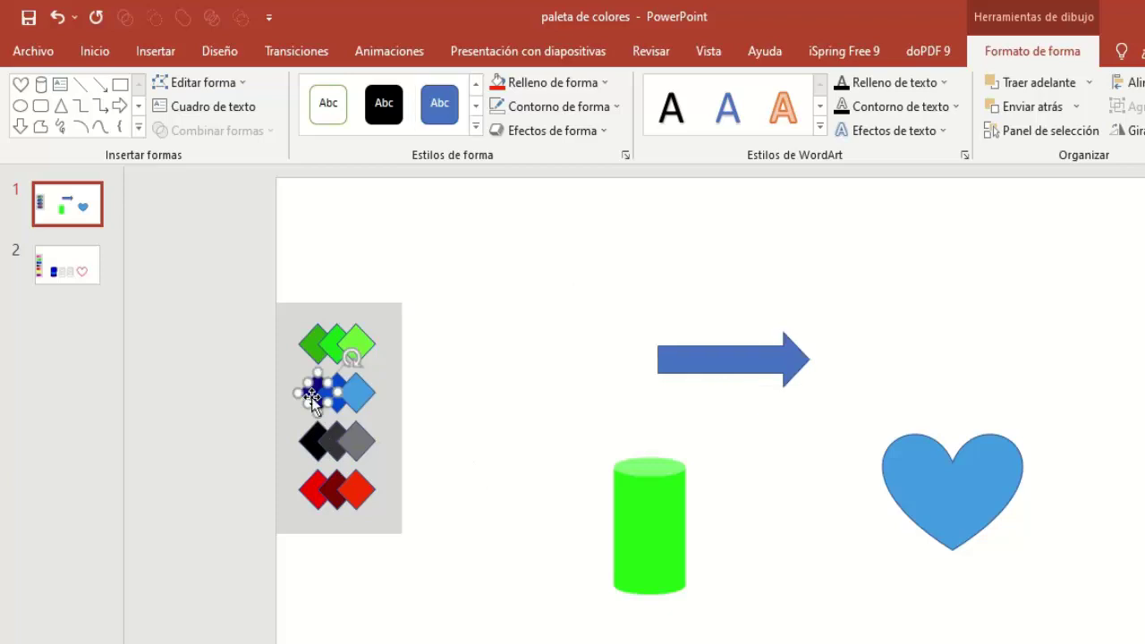
pyautogui.click(107, 57)
pyautogui.click(61, 130)
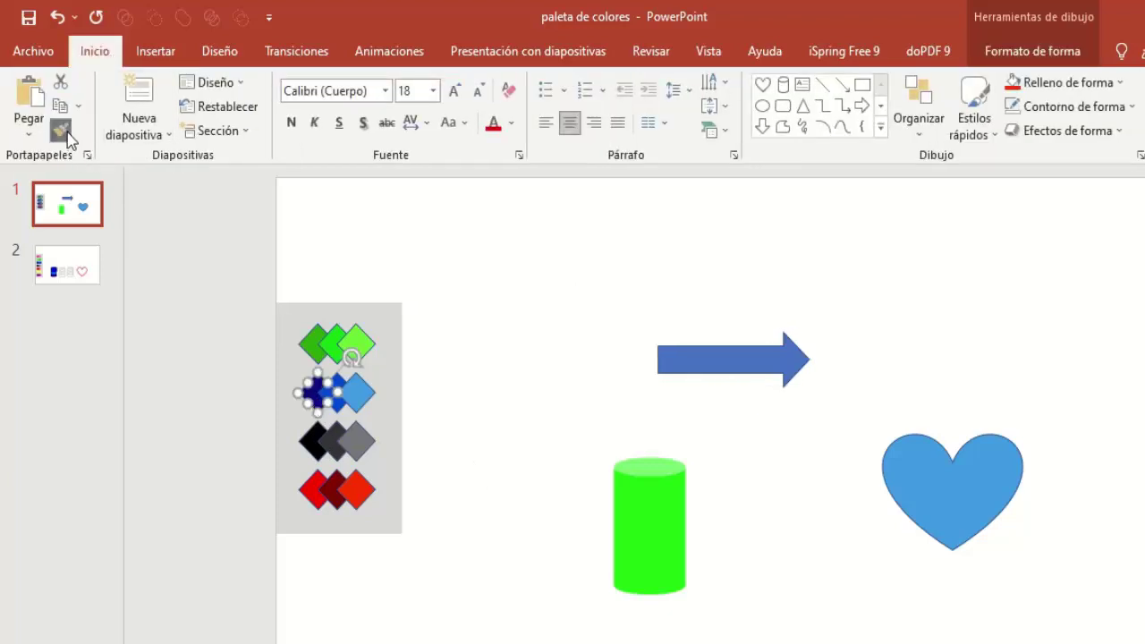
pyautogui.click(751, 376)
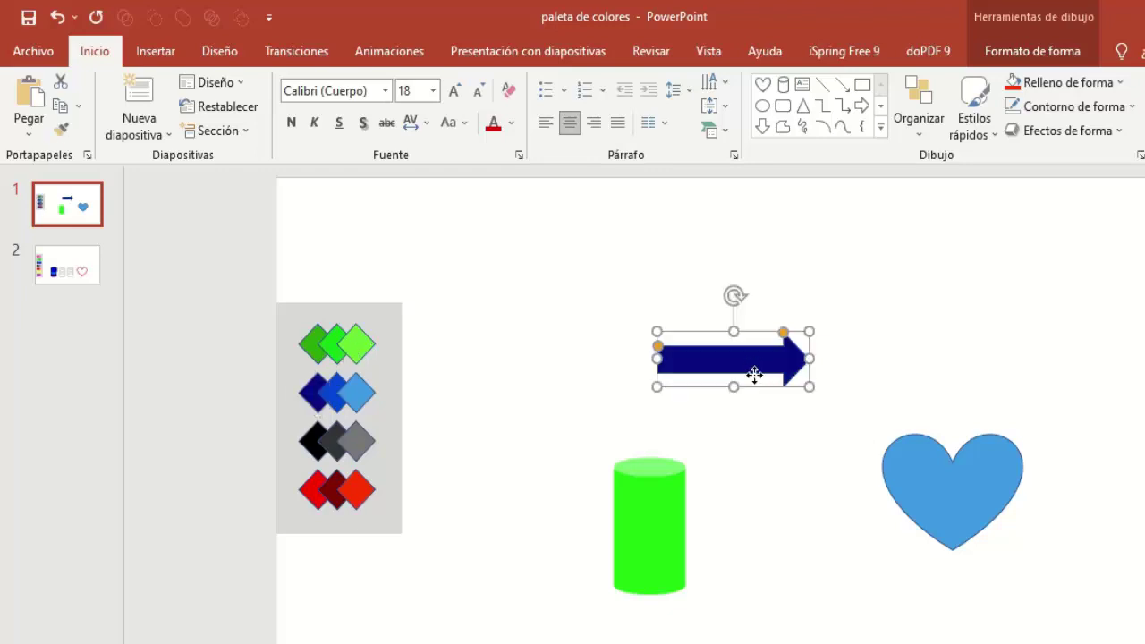
pyautogui.moveTo(751, 376)
pyautogui.mouseDown()
pyautogui.moveTo(856, 642)
pyautogui.moveTo(811, 565)
pyautogui.mouseUp()
# - Draw a new cylinder shape on the slide
pyautogui.click(155, 51)
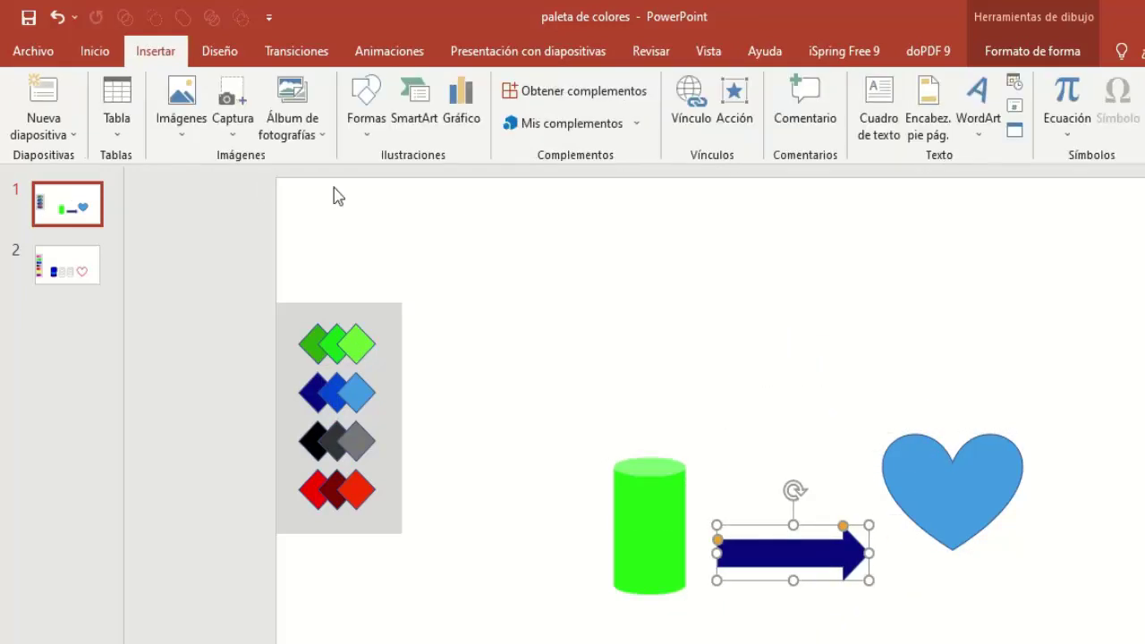
pyautogui.click(367, 120)
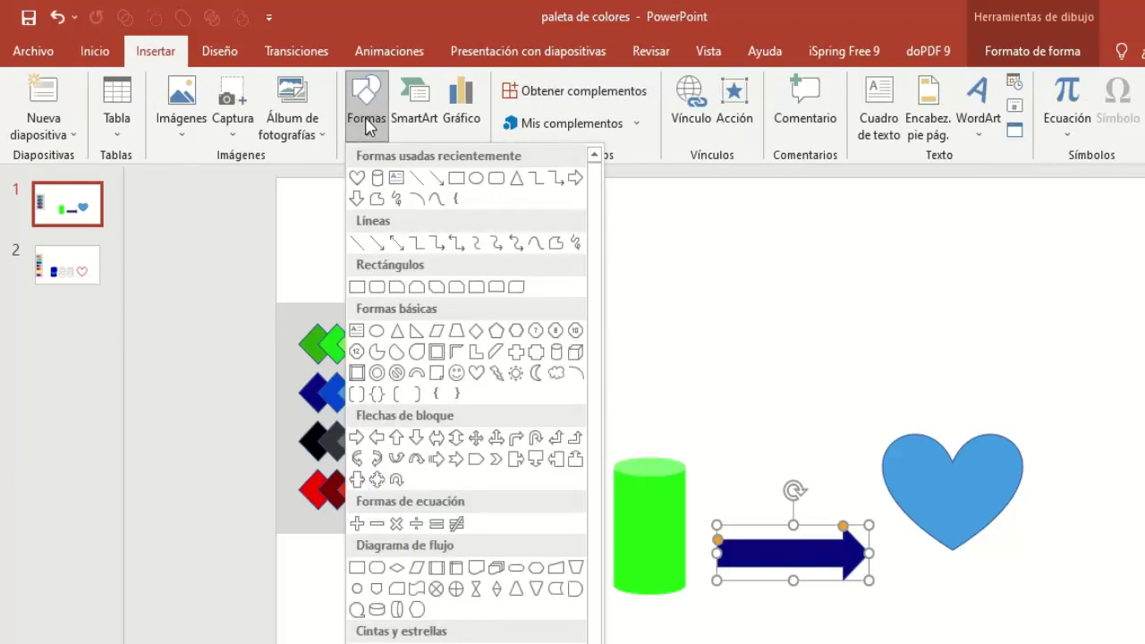
pyautogui.click(555, 373)
pyautogui.moveTo(470, 509)
pyautogui.mouseDown()
pyautogui.moveTo(554, 567)
pyautogui.moveTo(540, 572)
pyautogui.mouseUp()
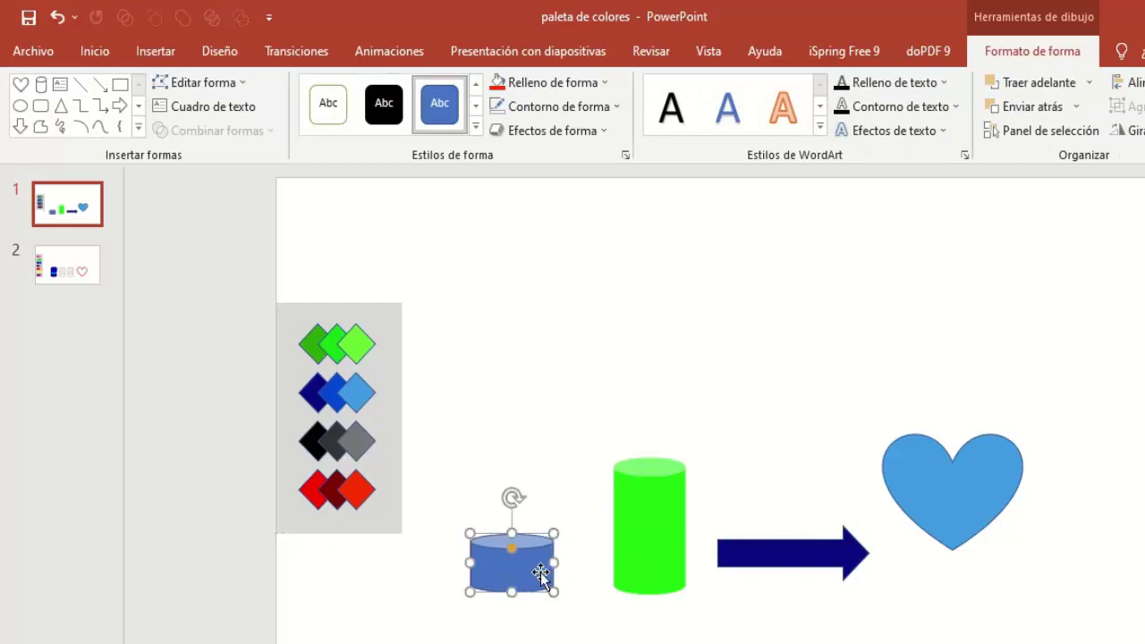
# - Paste two copies of the blue cylinder and stack them on the original
pyautogui.hotkey('ctrl', 'v')
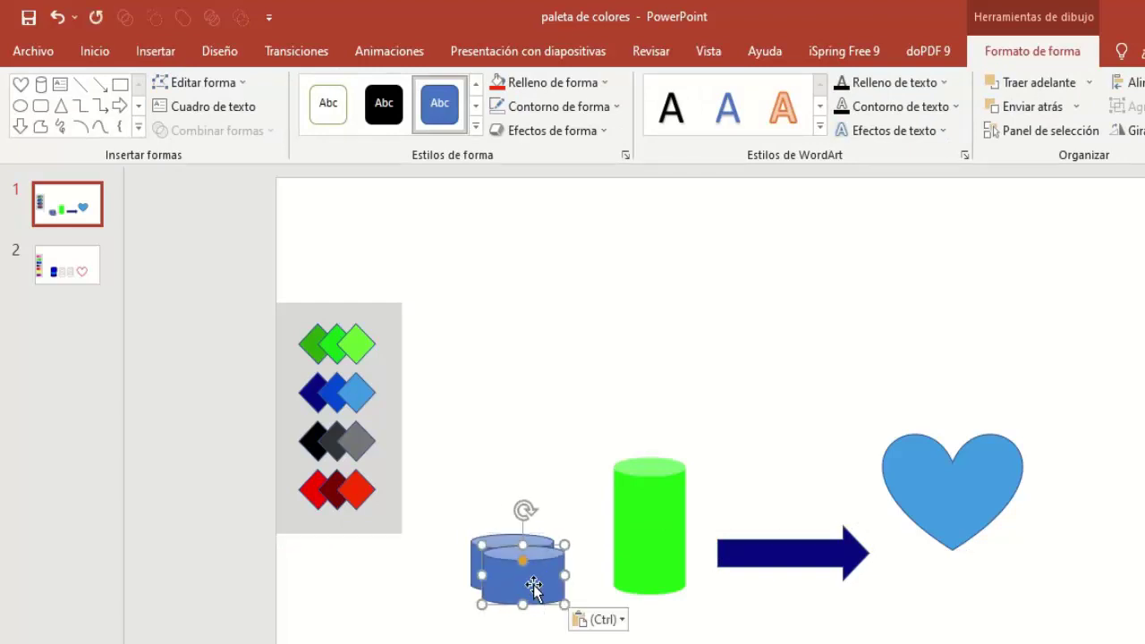
pyautogui.moveTo(540, 573); pyautogui.dragTo(525, 529)
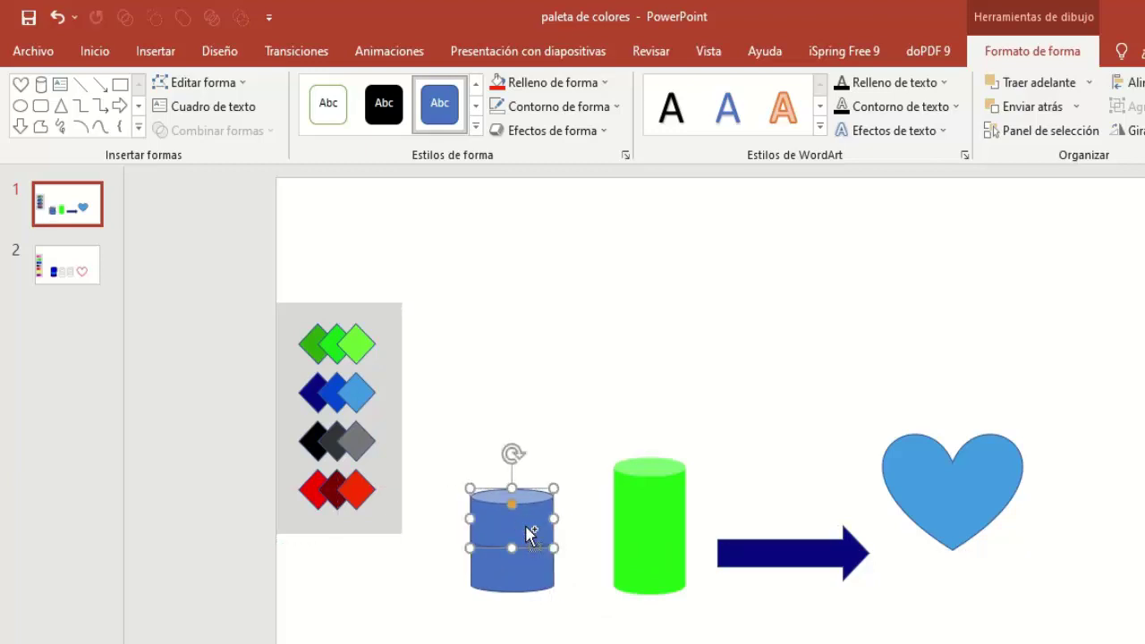
pyautogui.hotkey('ctrl', 'v')
pyautogui.moveTo(531, 586); pyautogui.dragTo(522, 481)
pyautogui.click(501, 563)
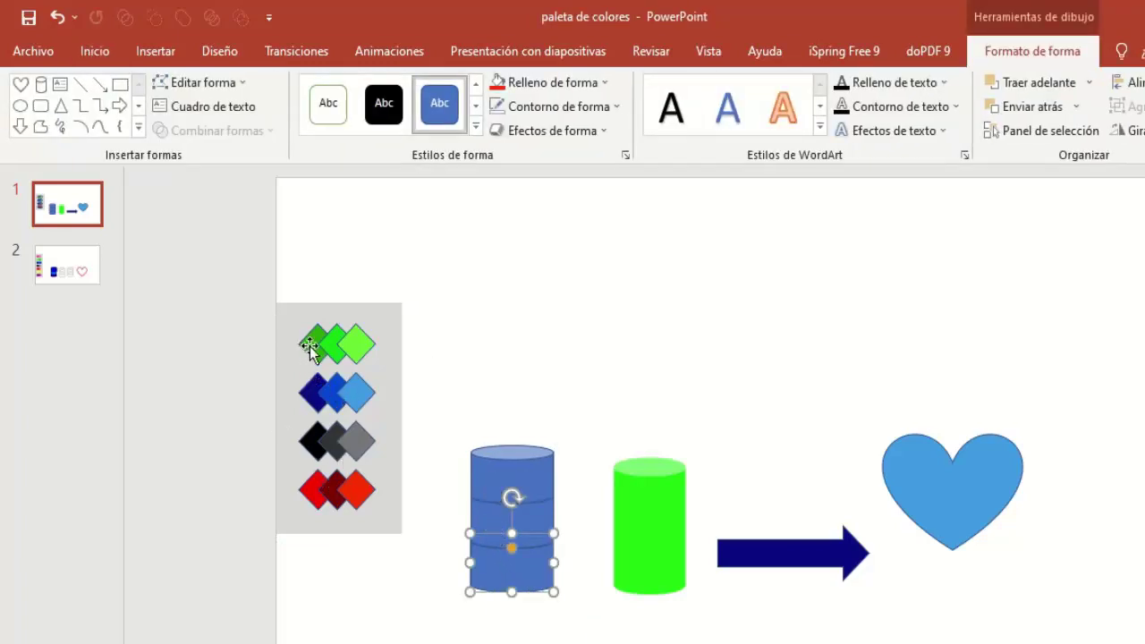
# - Colour the stacked cylinder sections navy, medium blue and light blue from bottom to top
pyautogui.click(310, 393)
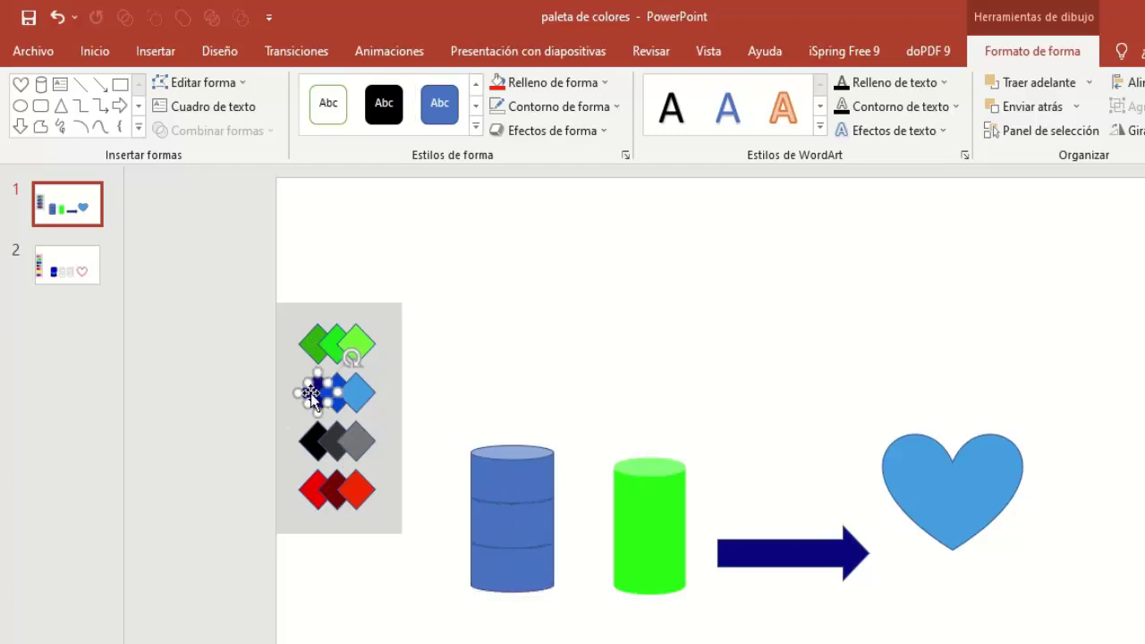
pyautogui.click(95, 52)
pyautogui.click(61, 132)
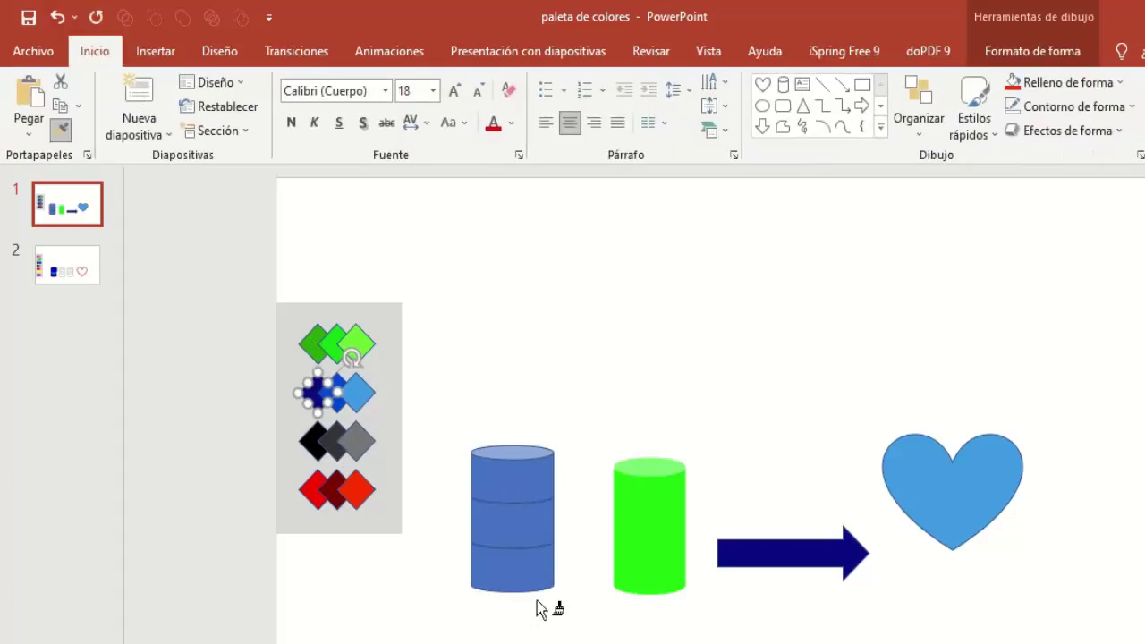
pyautogui.click(514, 568)
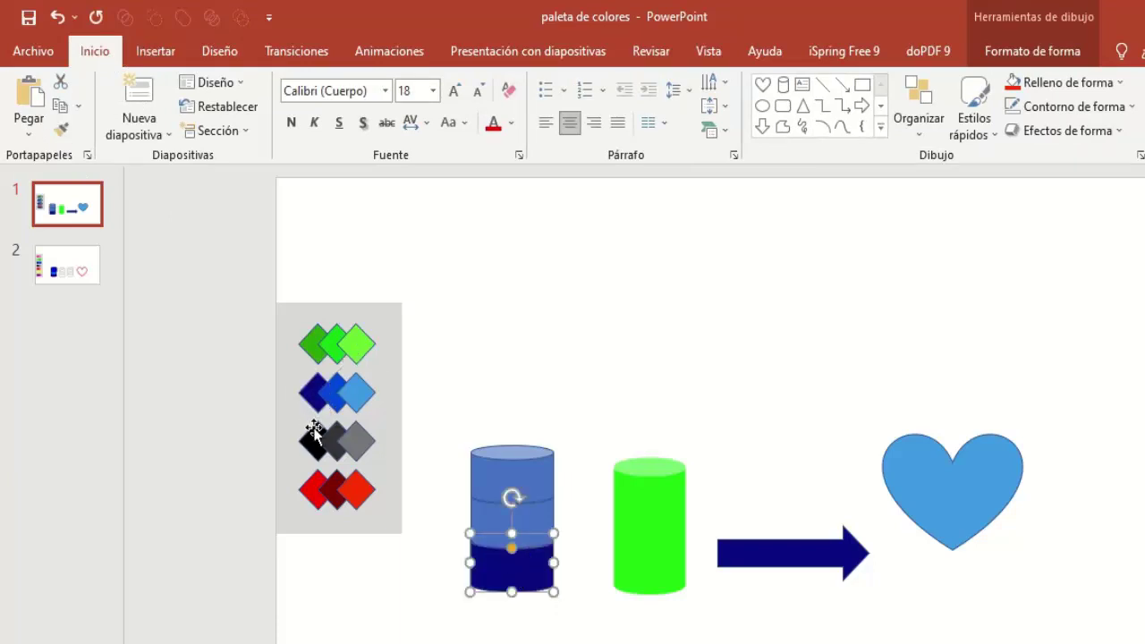
pyautogui.click(336, 393)
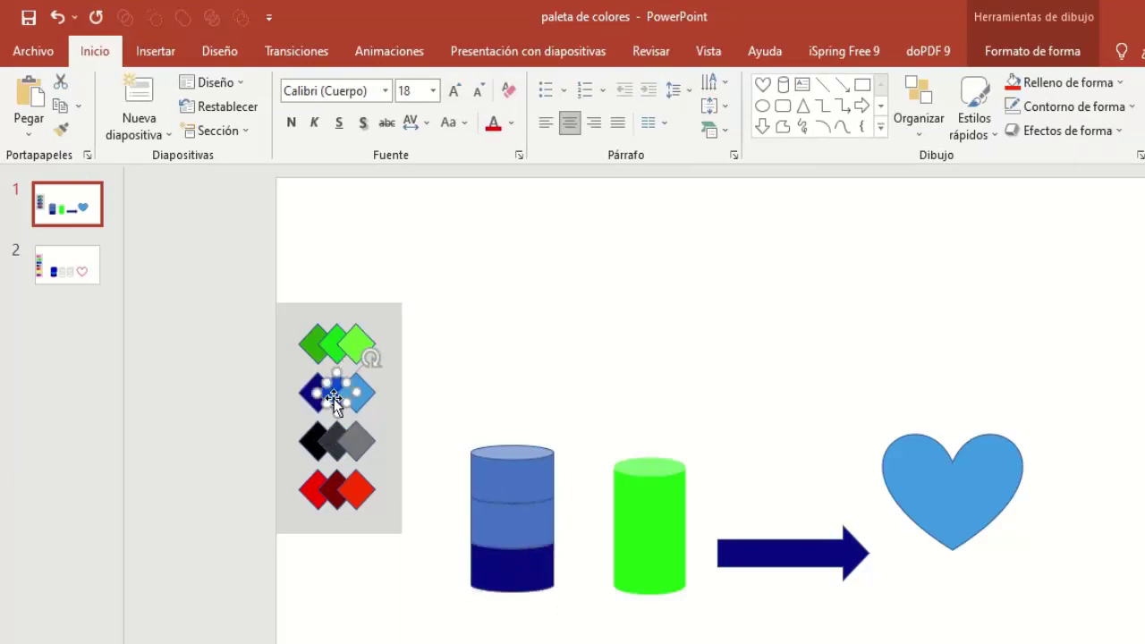
pyautogui.click(63, 134)
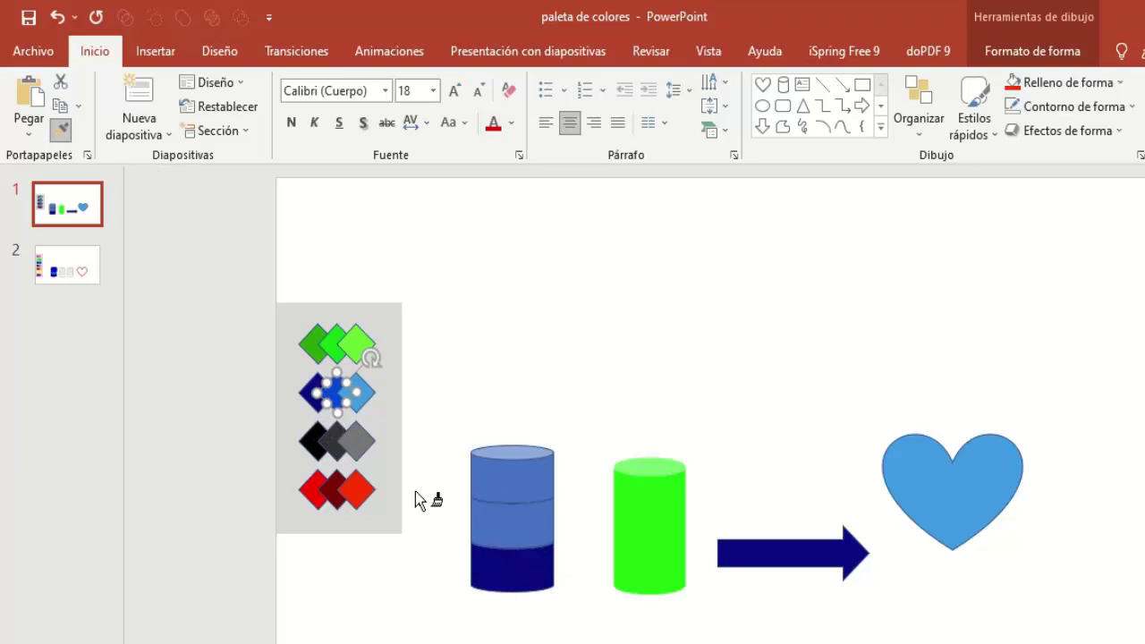
pyautogui.click(498, 519)
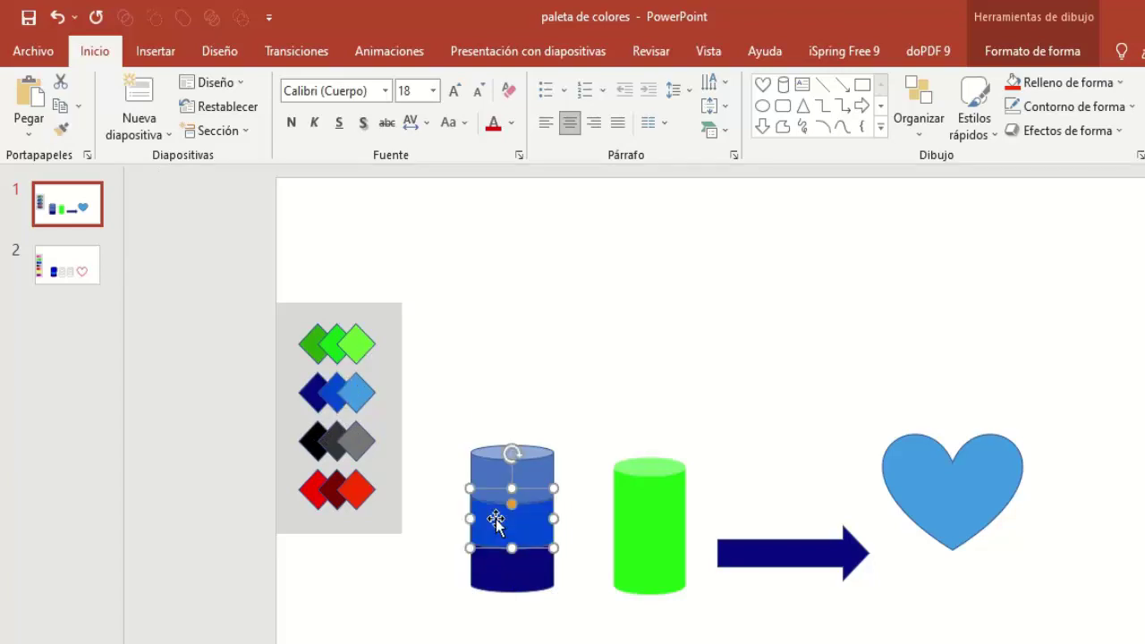
pyautogui.click(362, 395)
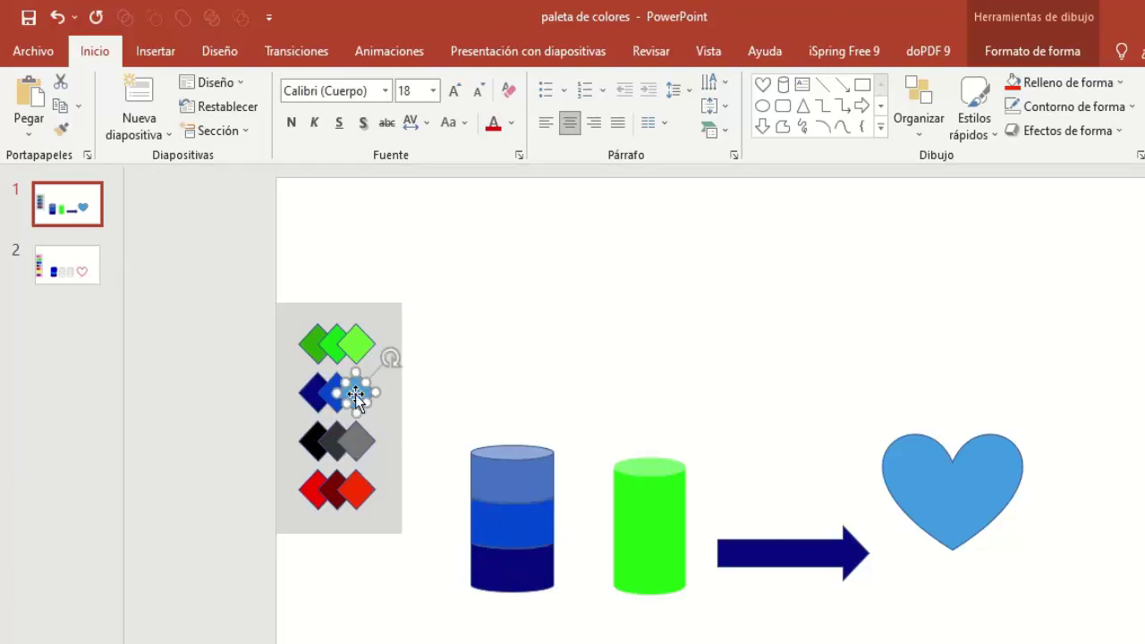
pyautogui.click(61, 131)
pyautogui.click(527, 484)
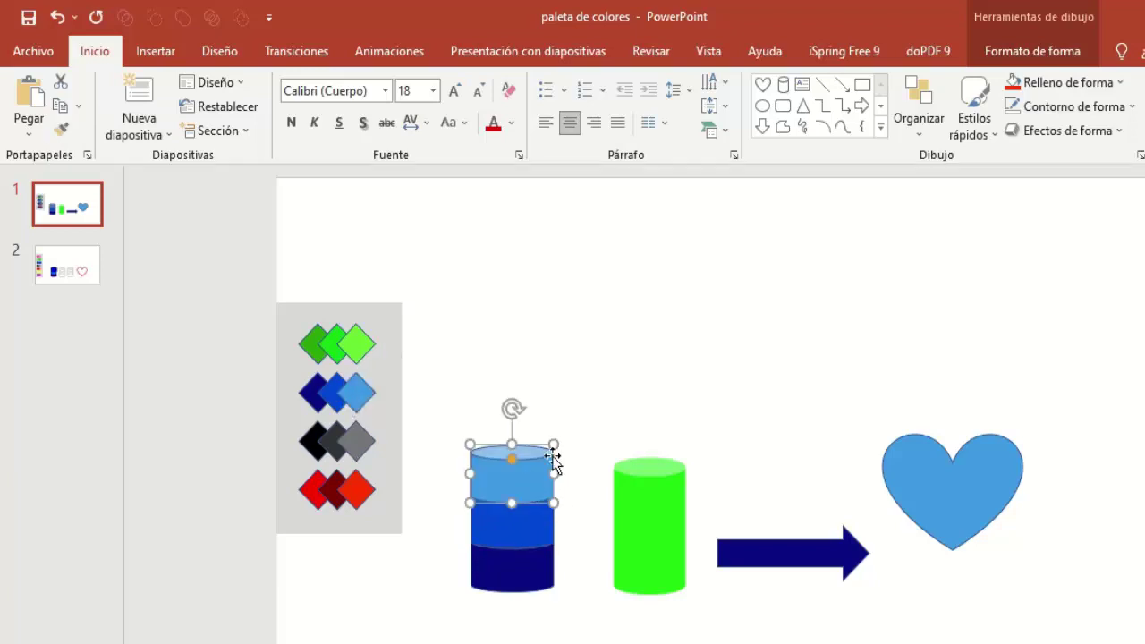
pyautogui.click(589, 404)
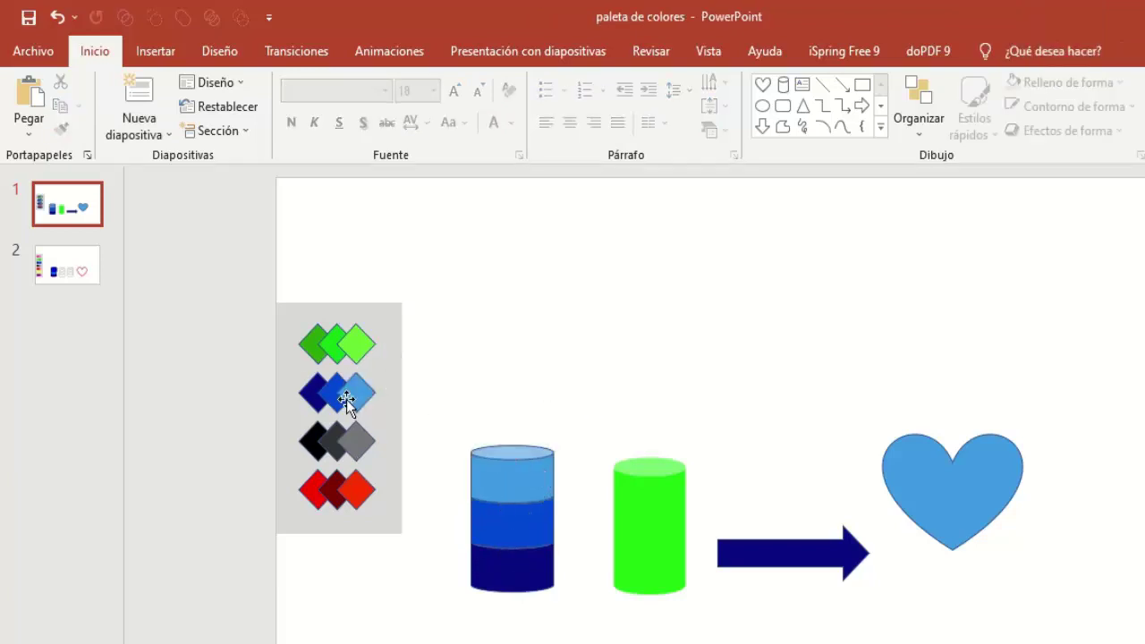
# - Turn the green cylinder dark red by copying the dark red diamond's formatting
pyautogui.click(660, 526)
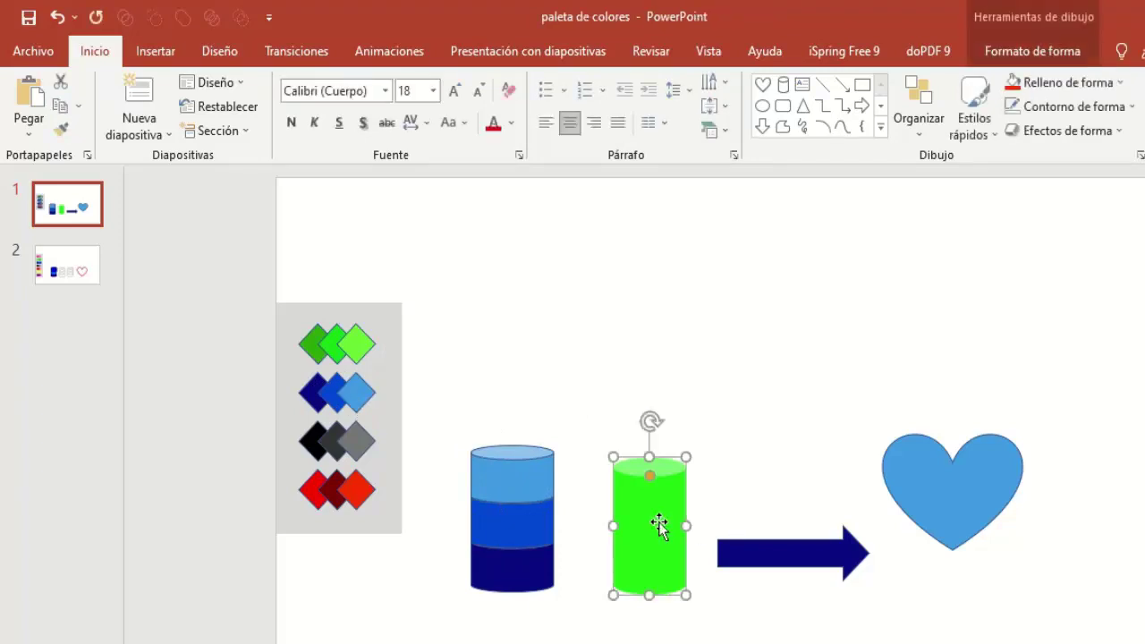
pyautogui.click(330, 495)
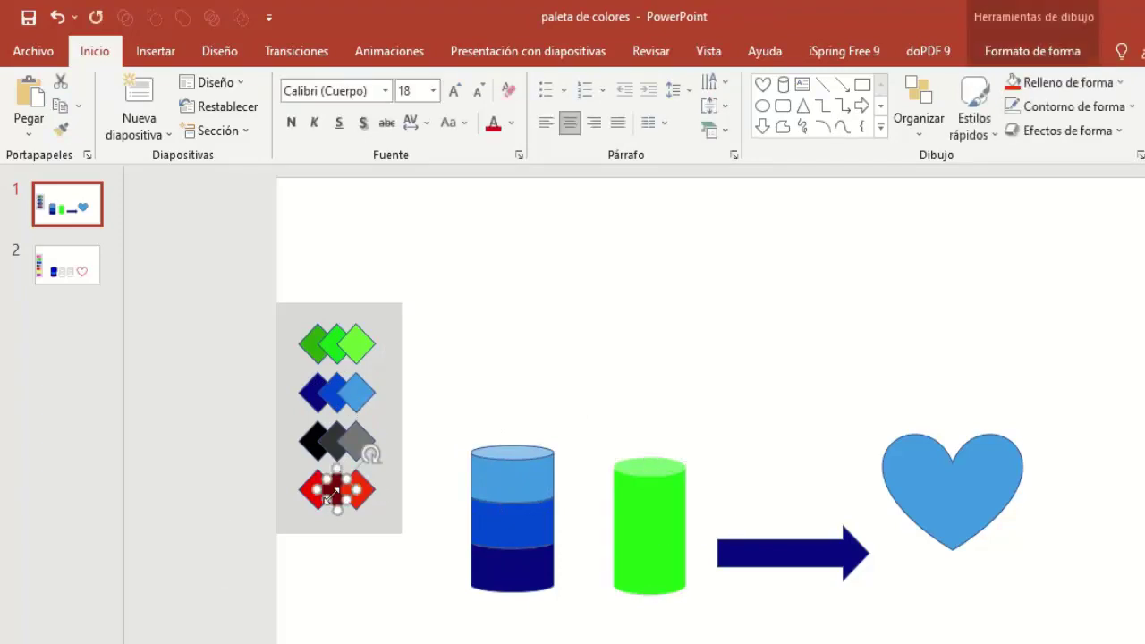
pyautogui.click(61, 133)
pyautogui.click(644, 527)
pyautogui.click(592, 404)
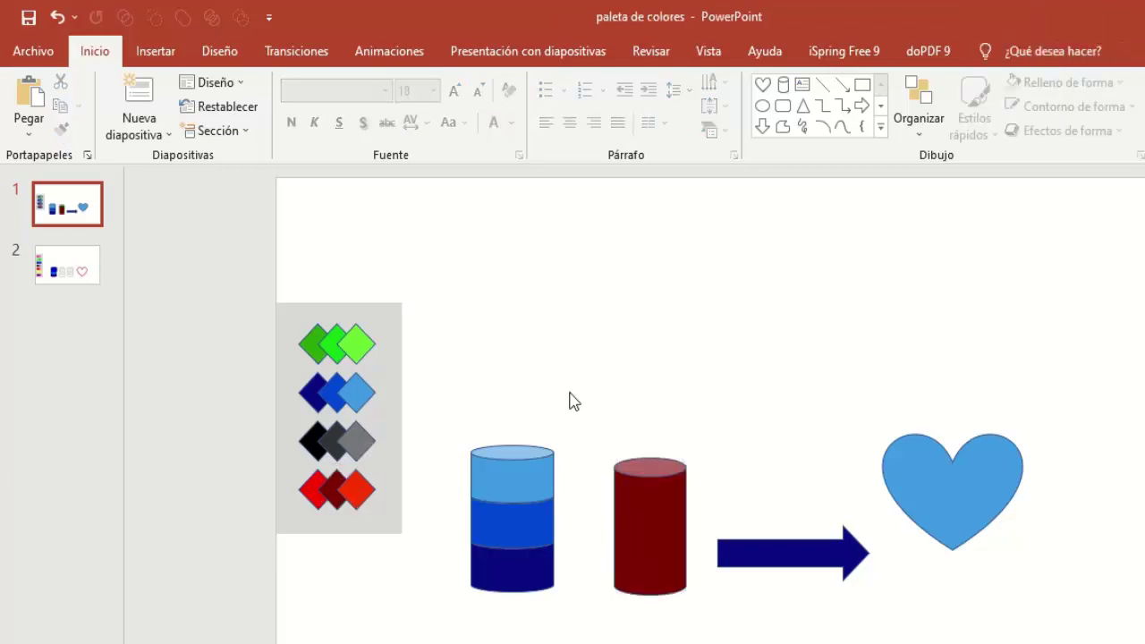
# - Check the top section's fill colour, then go to slide 2
pyautogui.click(542, 478)
pyautogui.click(1032, 51)
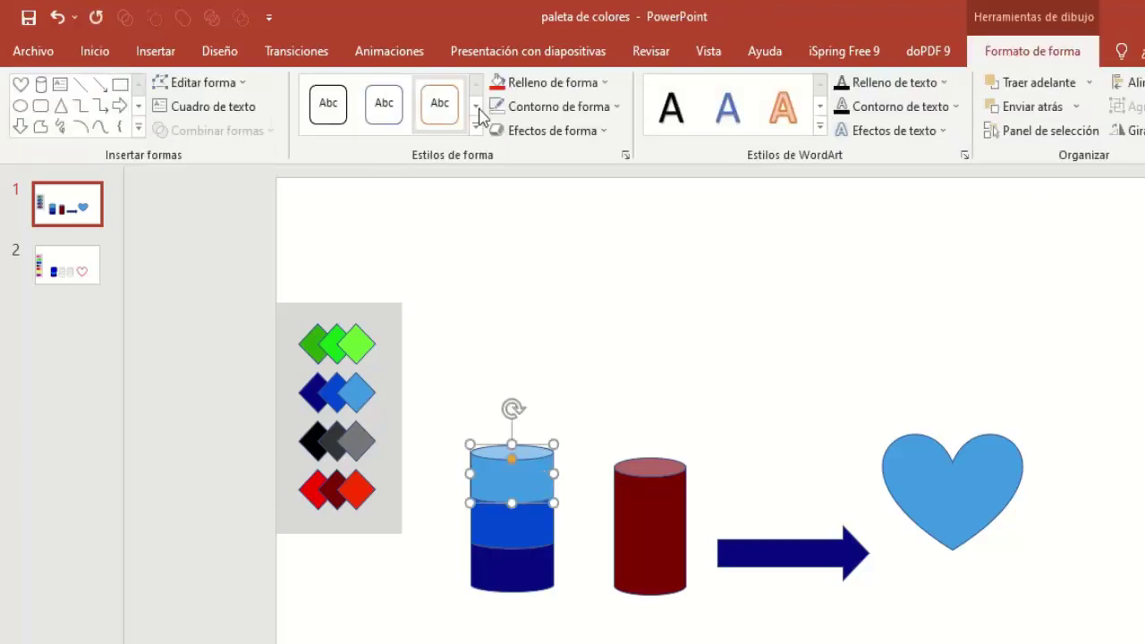
pyautogui.click(550, 83)
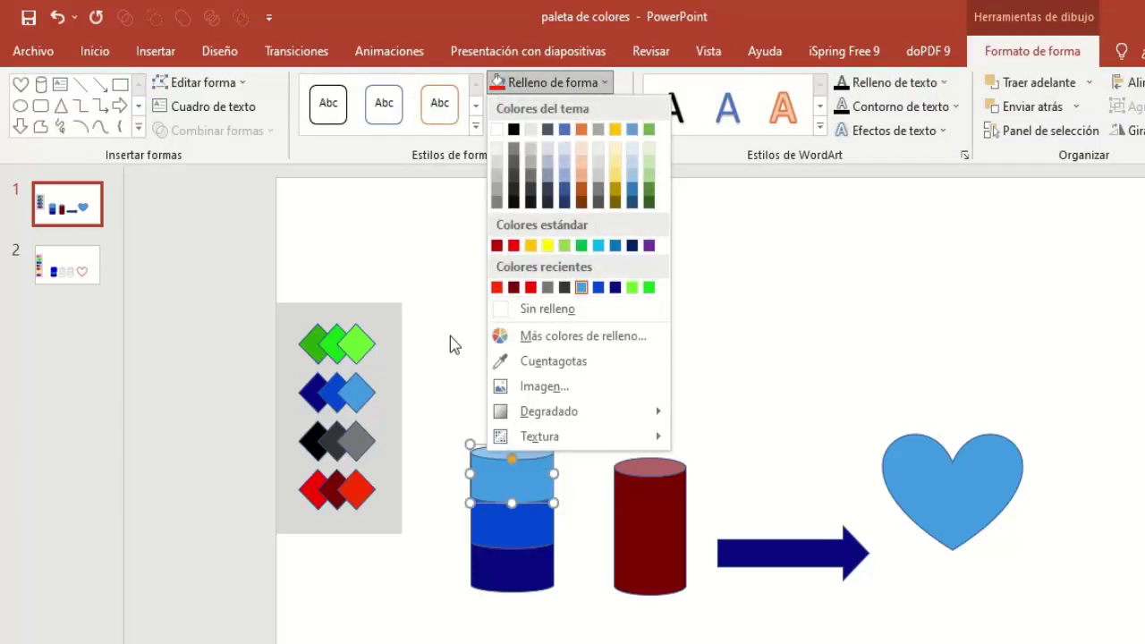
pyautogui.click(452, 343)
pyautogui.click(85, 277)
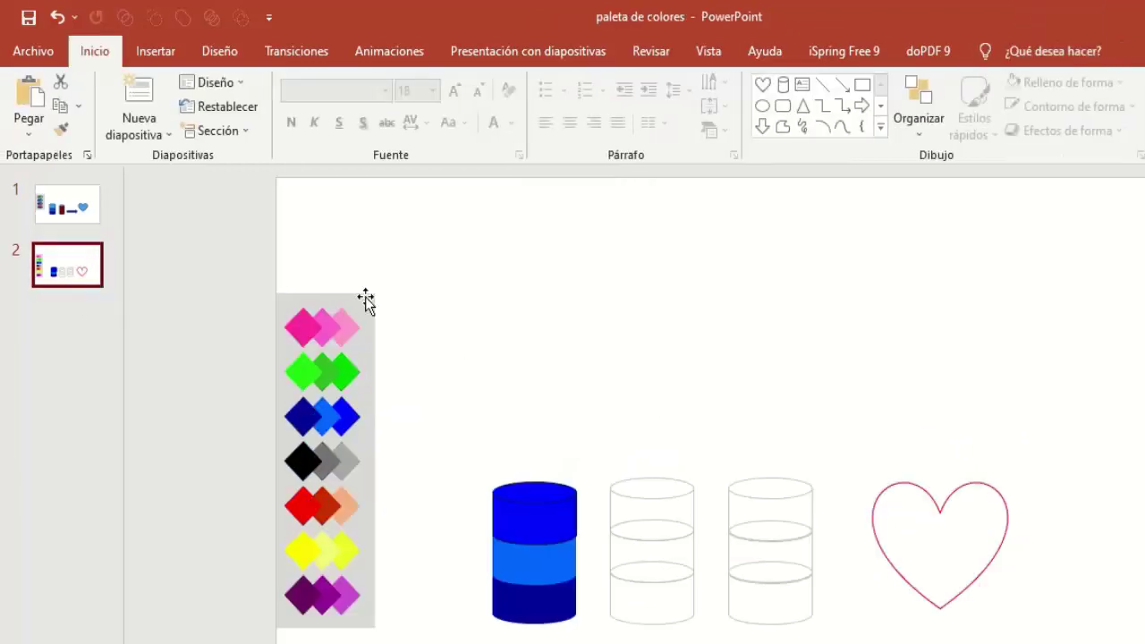
# - Fill slide 2's outlined heart red by copying the red diamond's formatting
pyautogui.moveTo(396, 281); pyautogui.dragTo(283, 643)
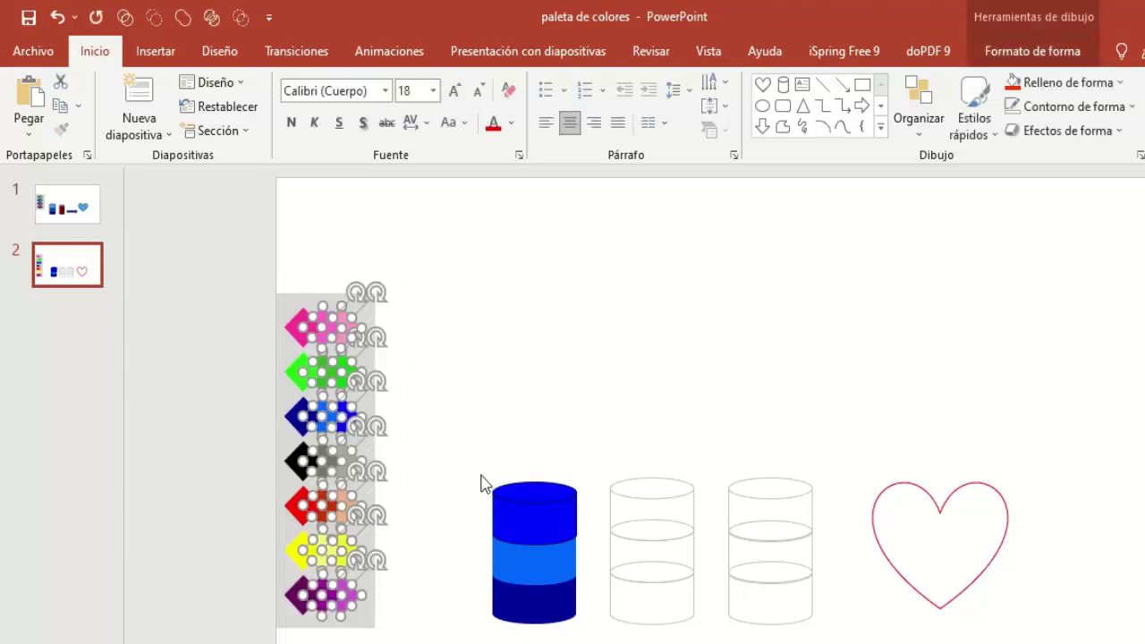
pyautogui.click(453, 482)
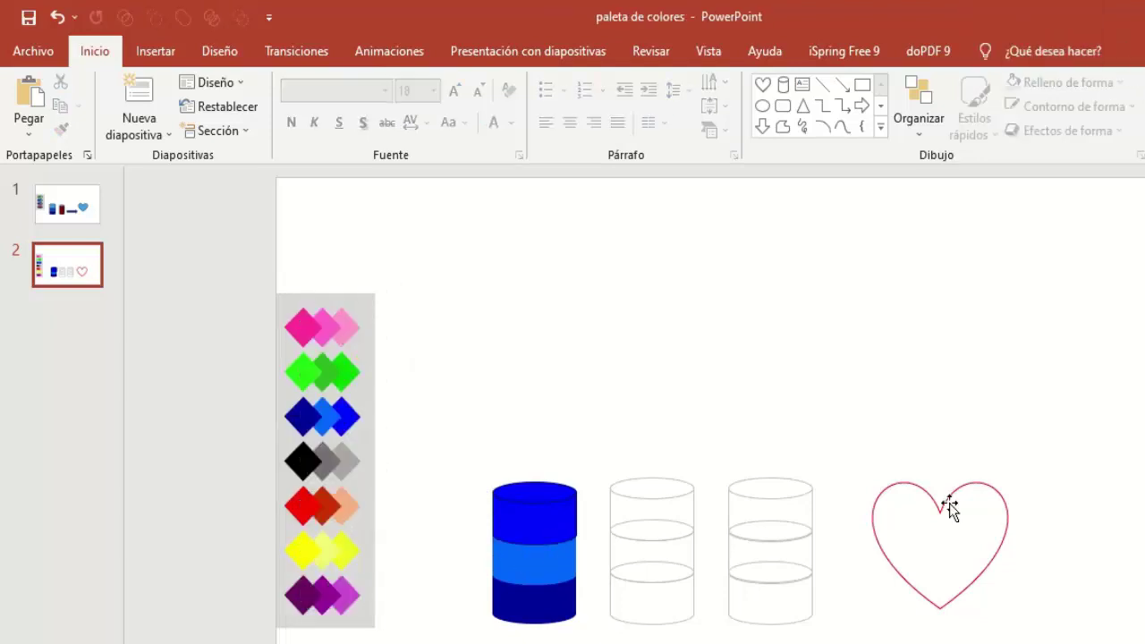
pyautogui.click(1006, 511)
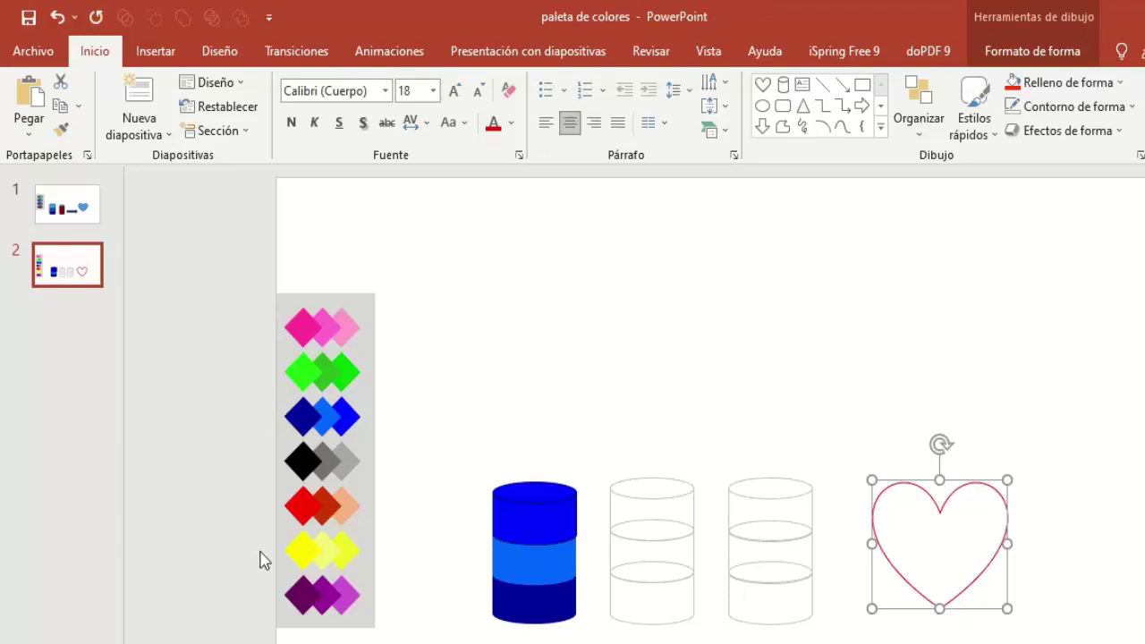
pyautogui.click(303, 513)
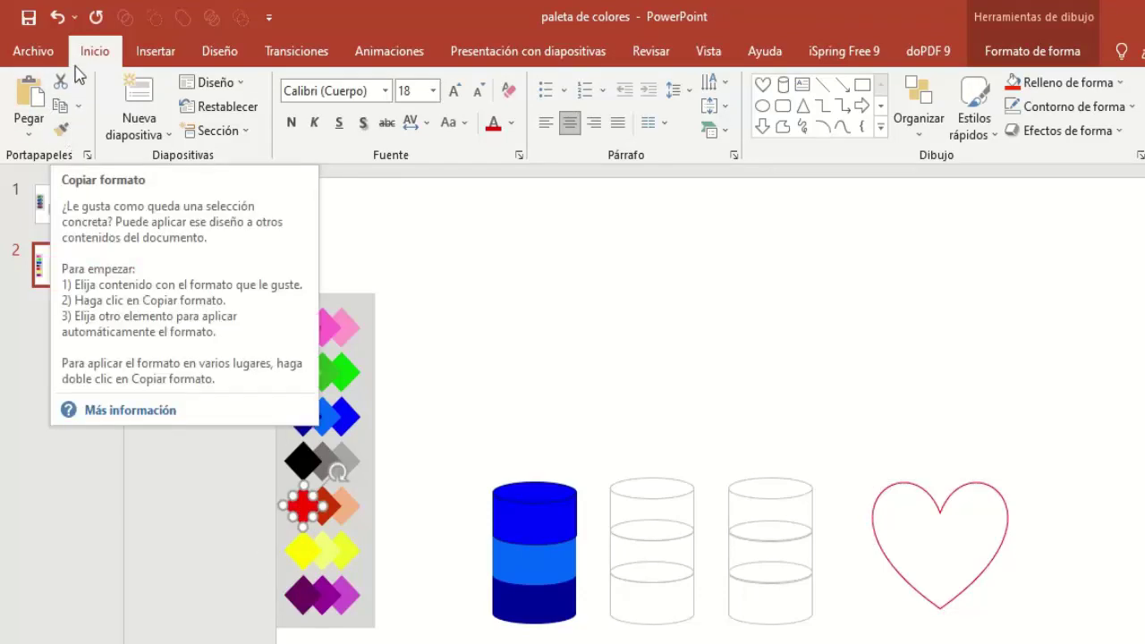
pyautogui.click(60, 133)
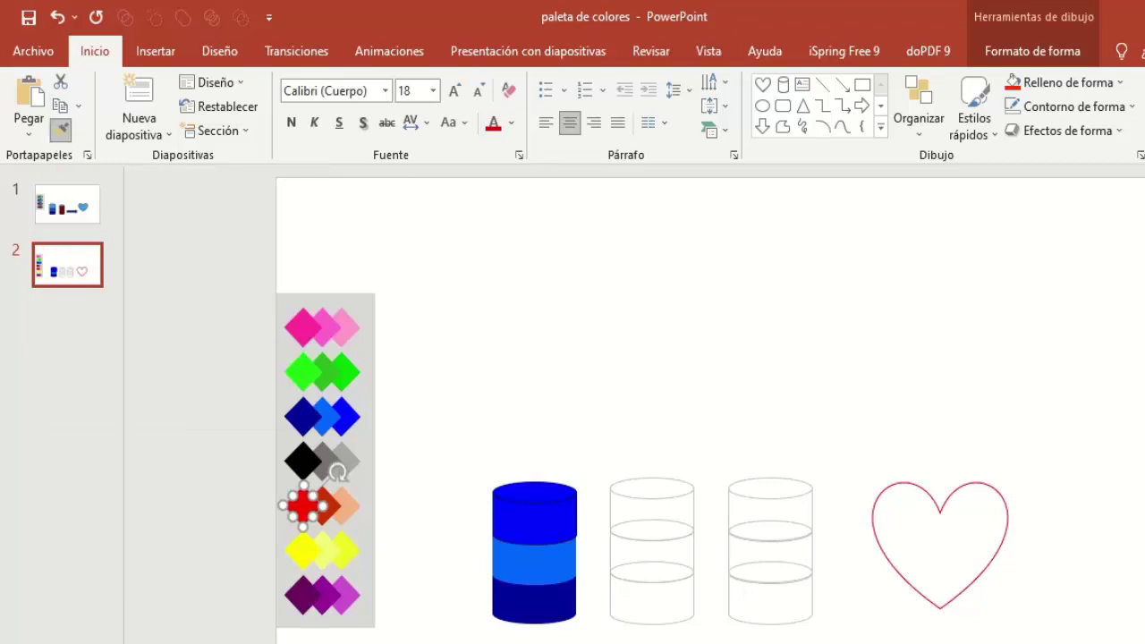
pyautogui.click(932, 555)
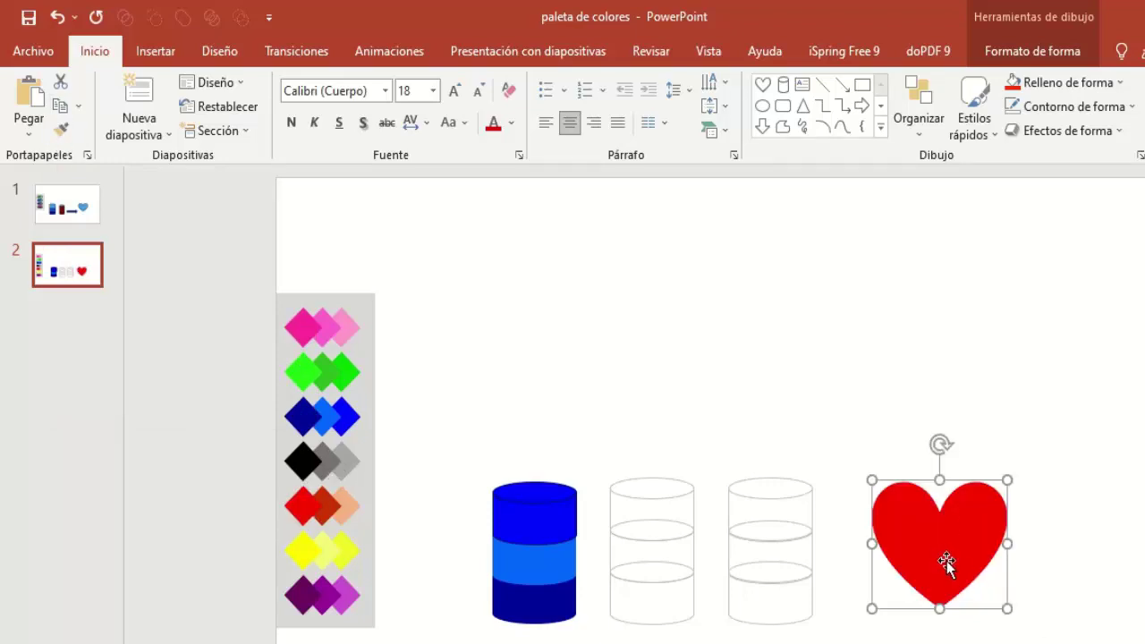
pyautogui.moveTo(590, 447); pyautogui.dragTo(855, 642)
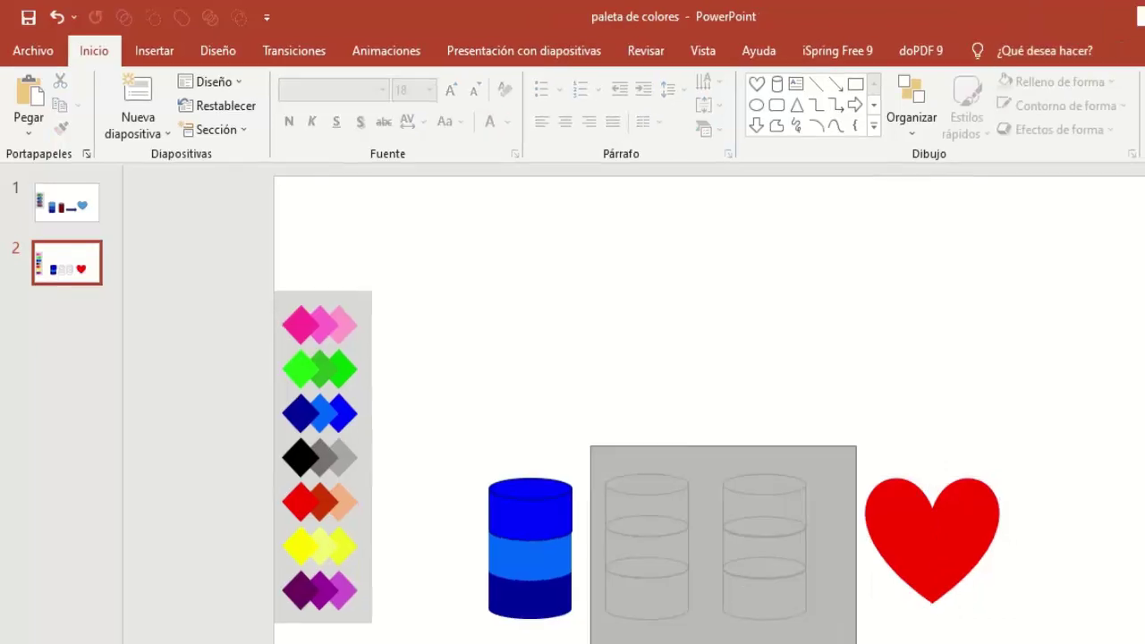
# - Colour the middle cylinder's bottom and middle bands pink and its top band light pink
pyautogui.click(603, 327)
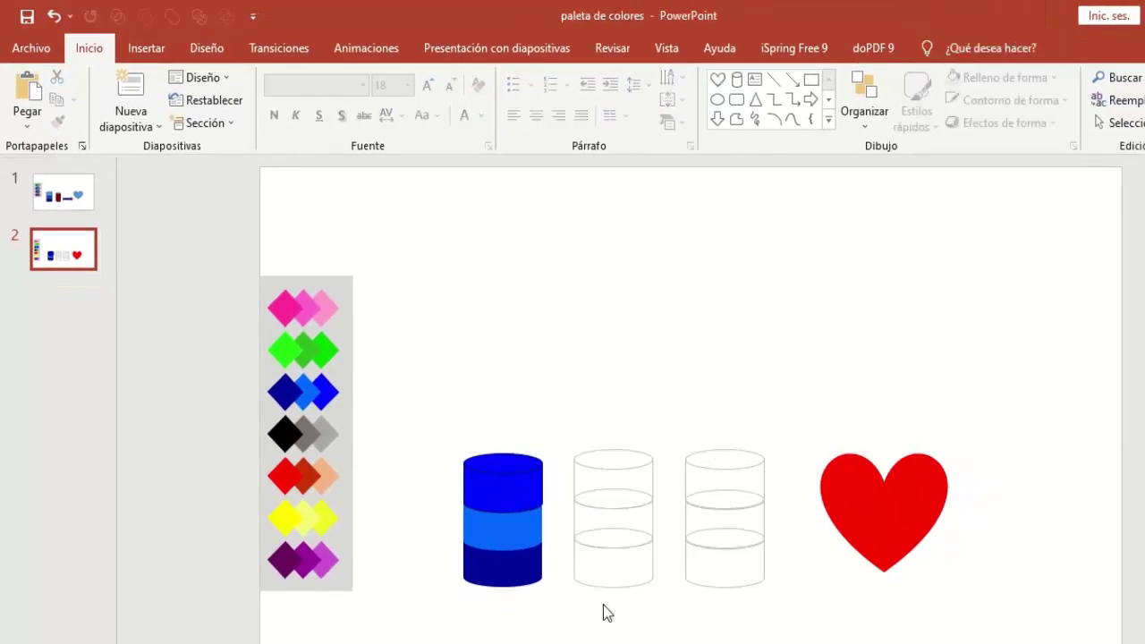
pyautogui.click(281, 308)
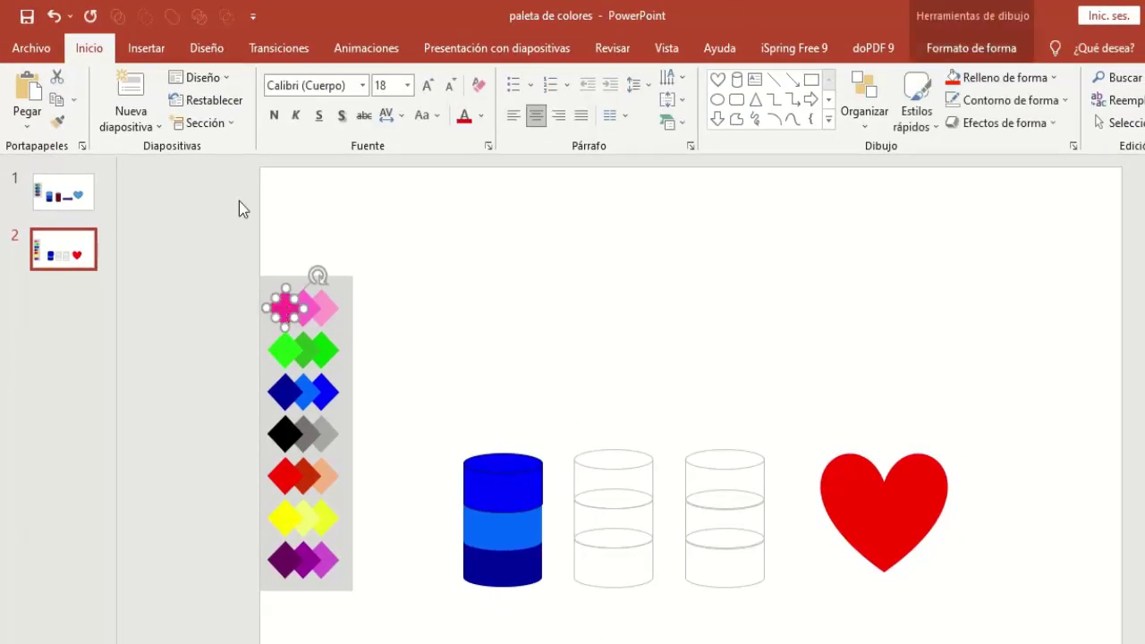
pyautogui.click(56, 120)
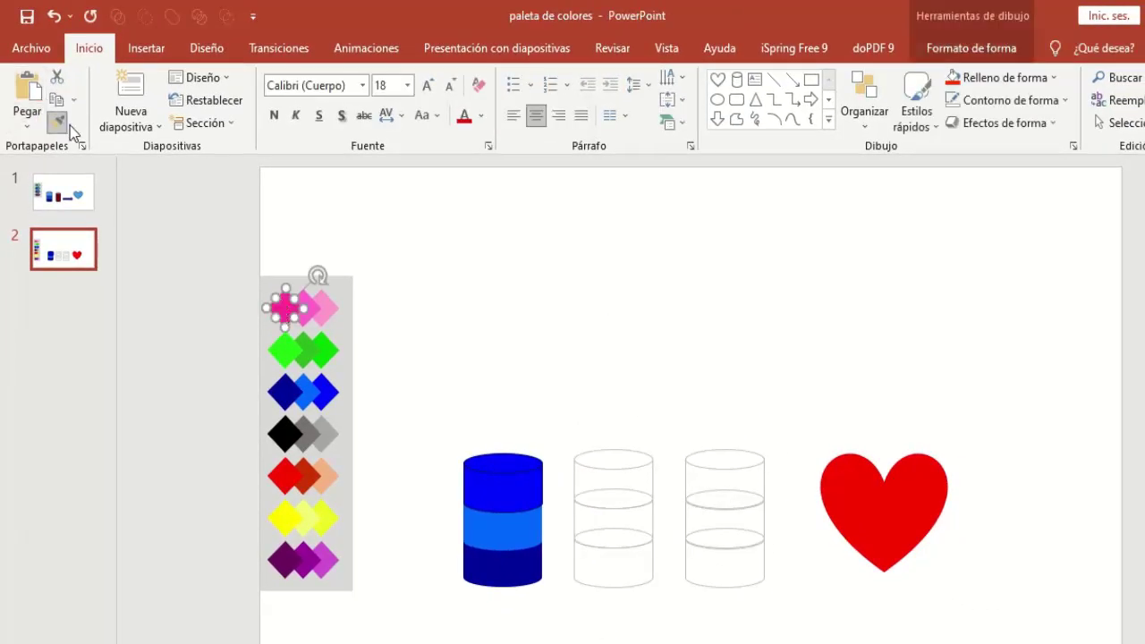
pyautogui.click(575, 563)
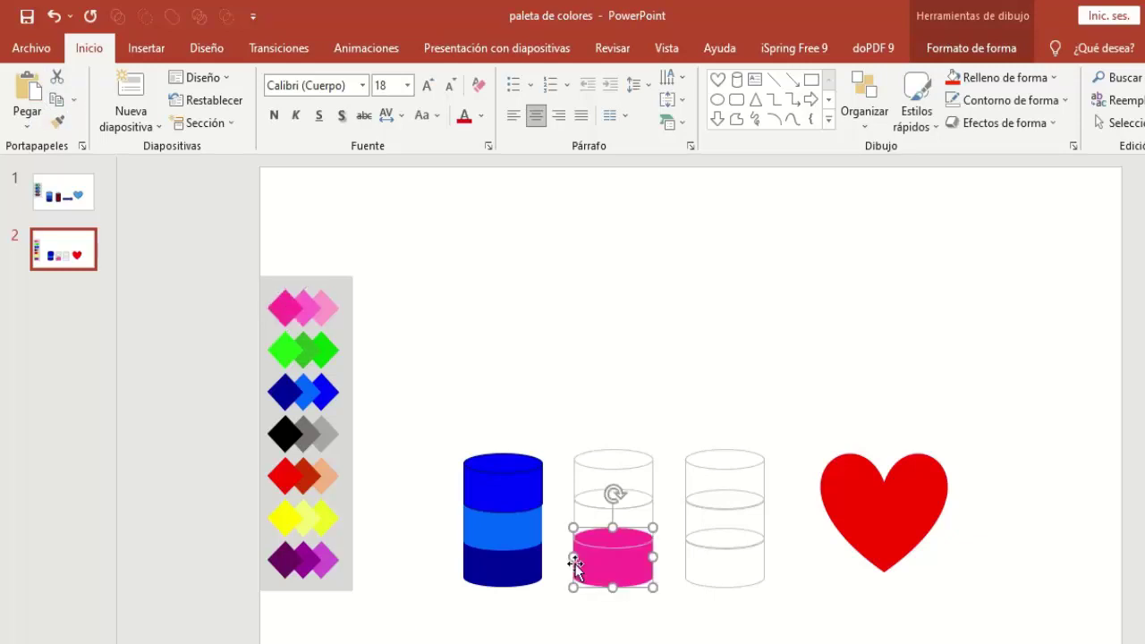
pyautogui.click(304, 308)
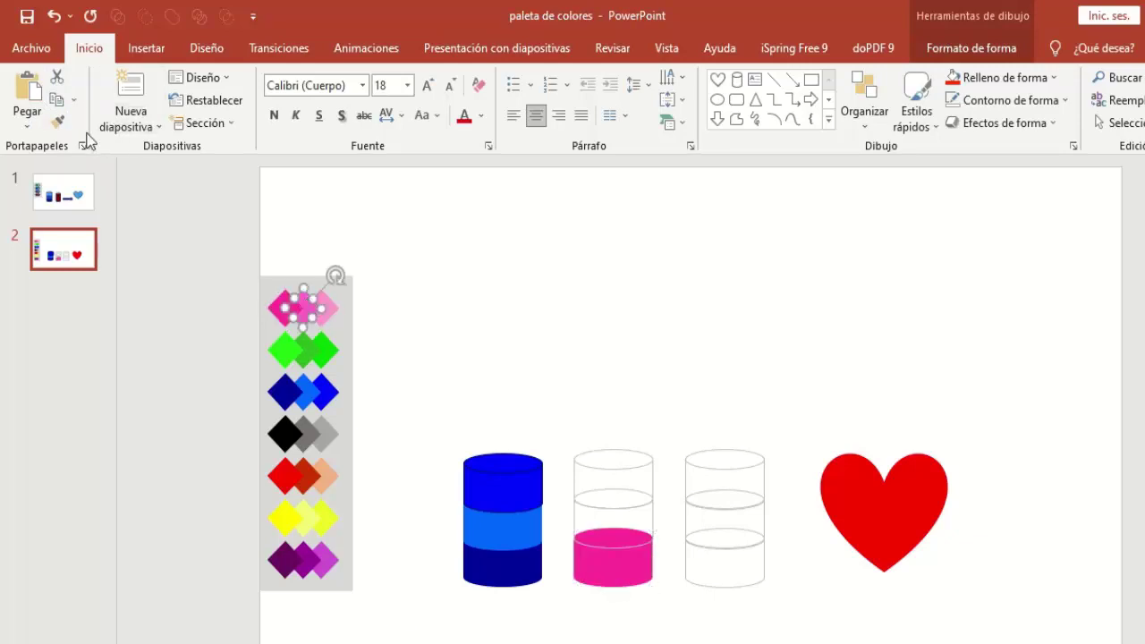
pyautogui.click(57, 120)
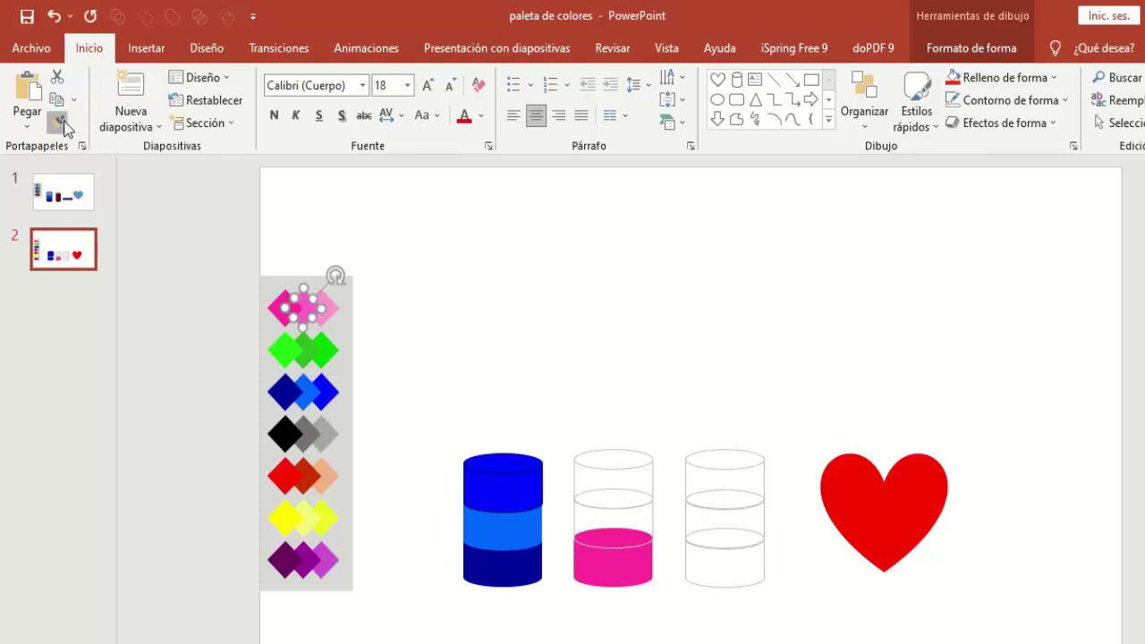
pyautogui.click(654, 516)
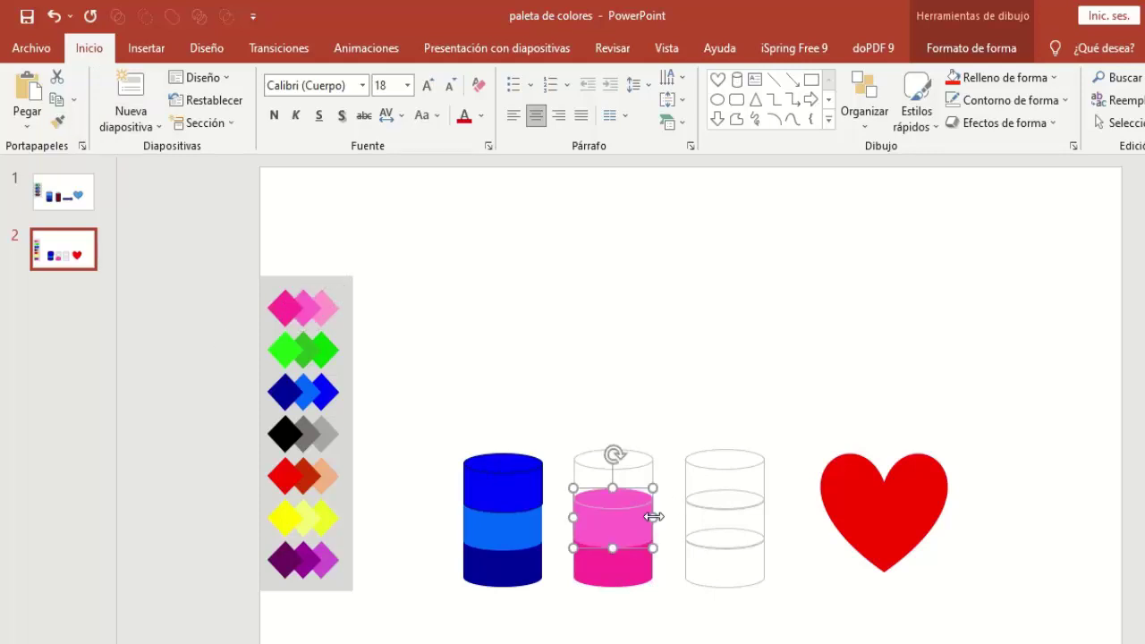
pyautogui.click(328, 309)
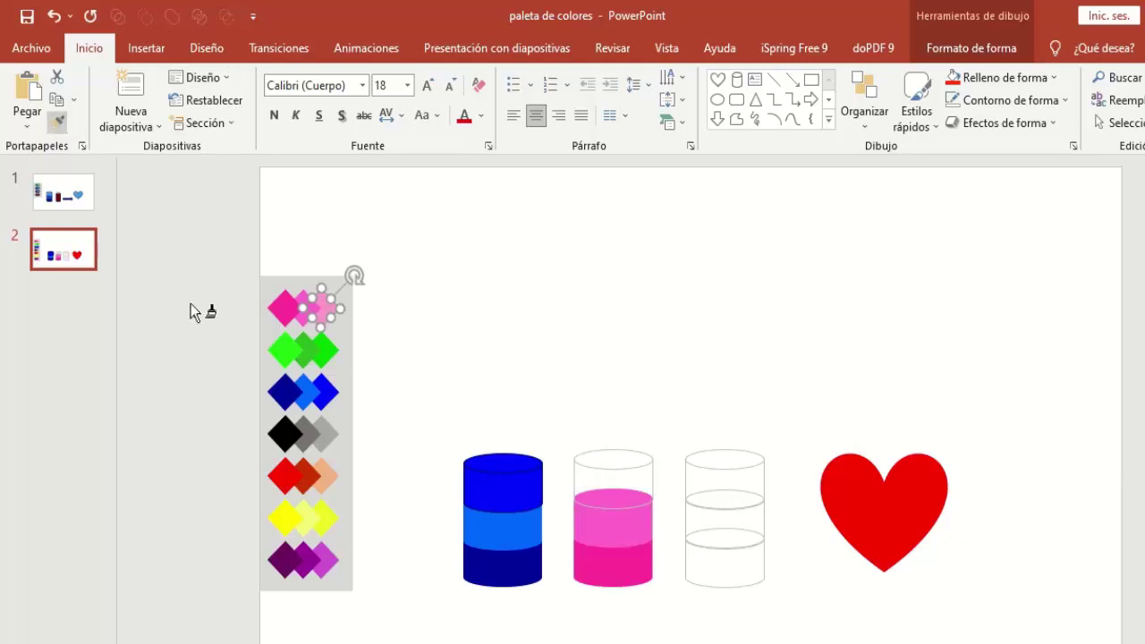
pyautogui.click(579, 466)
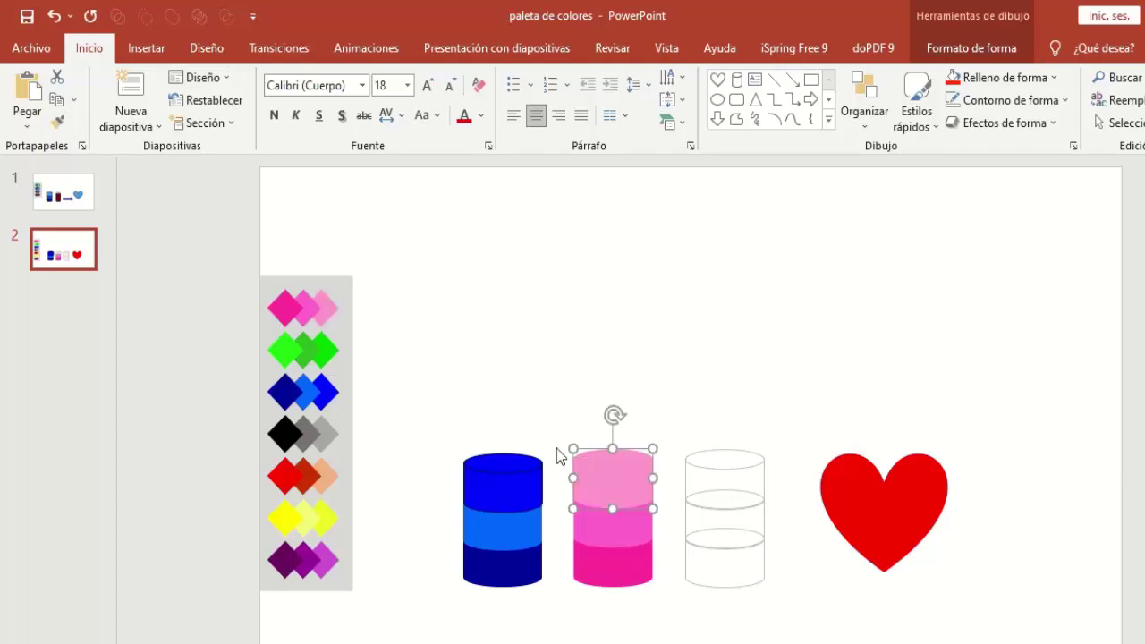
pyautogui.click(549, 524)
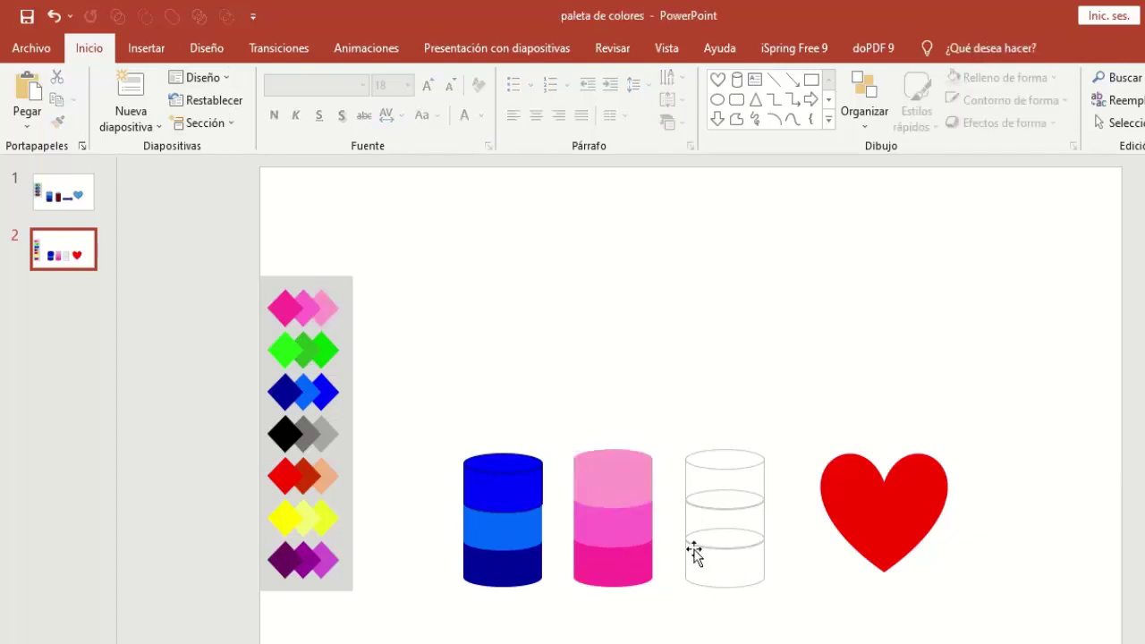
# - Colour the third cylinder's bands black, grey and light grey from bottom up
pyautogui.click(279, 435)
pyautogui.click(57, 121)
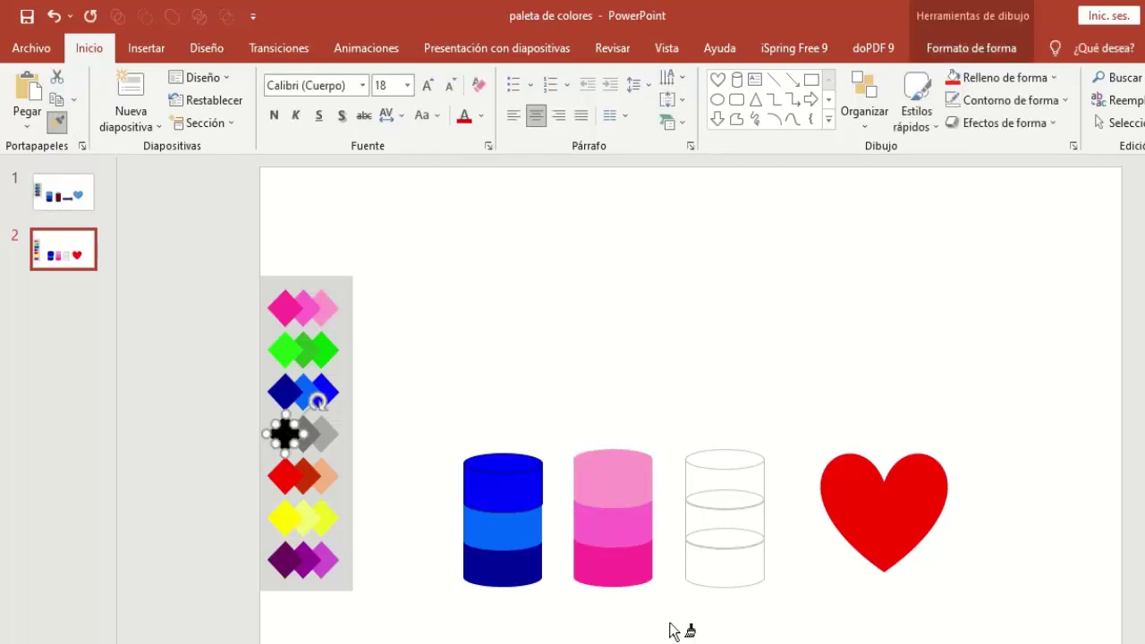
pyautogui.click(686, 561)
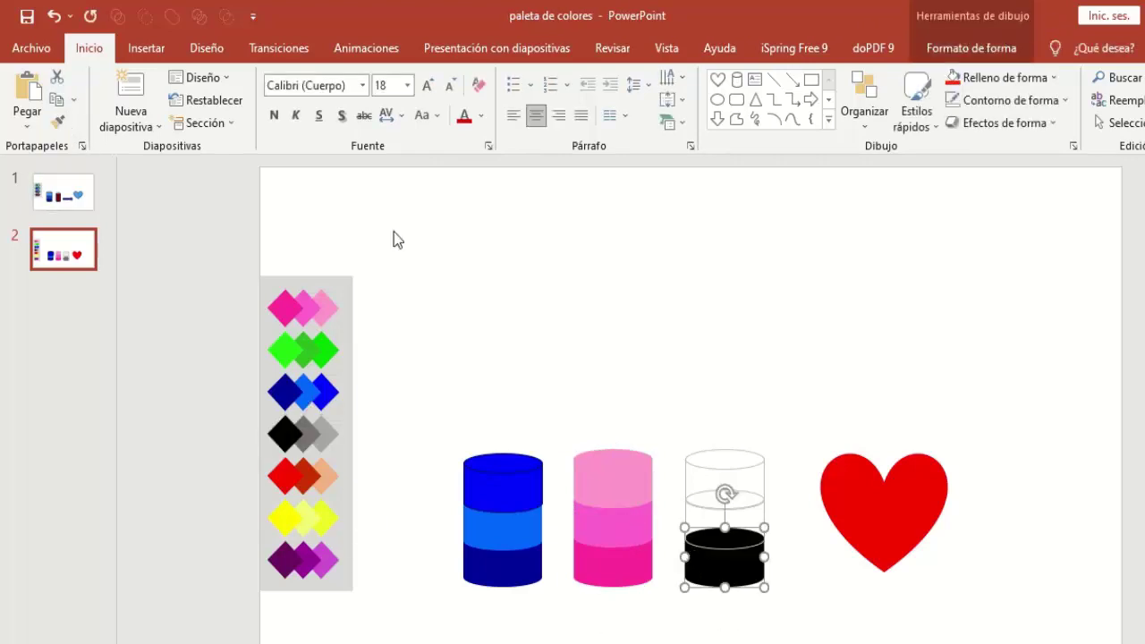
pyautogui.click(309, 438)
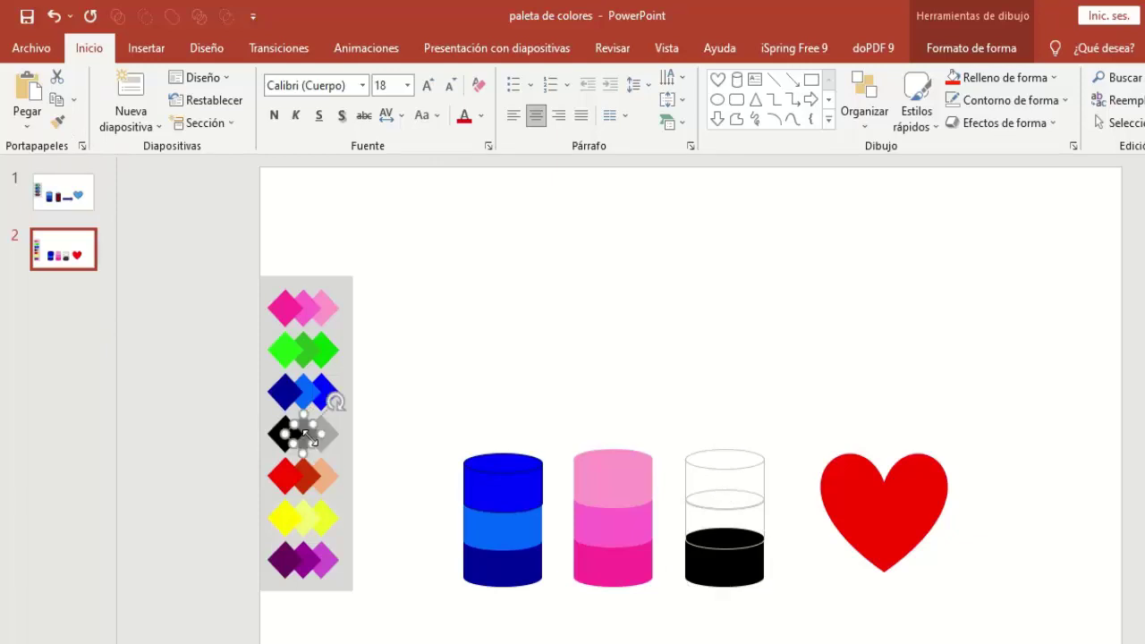
pyautogui.click(58, 122)
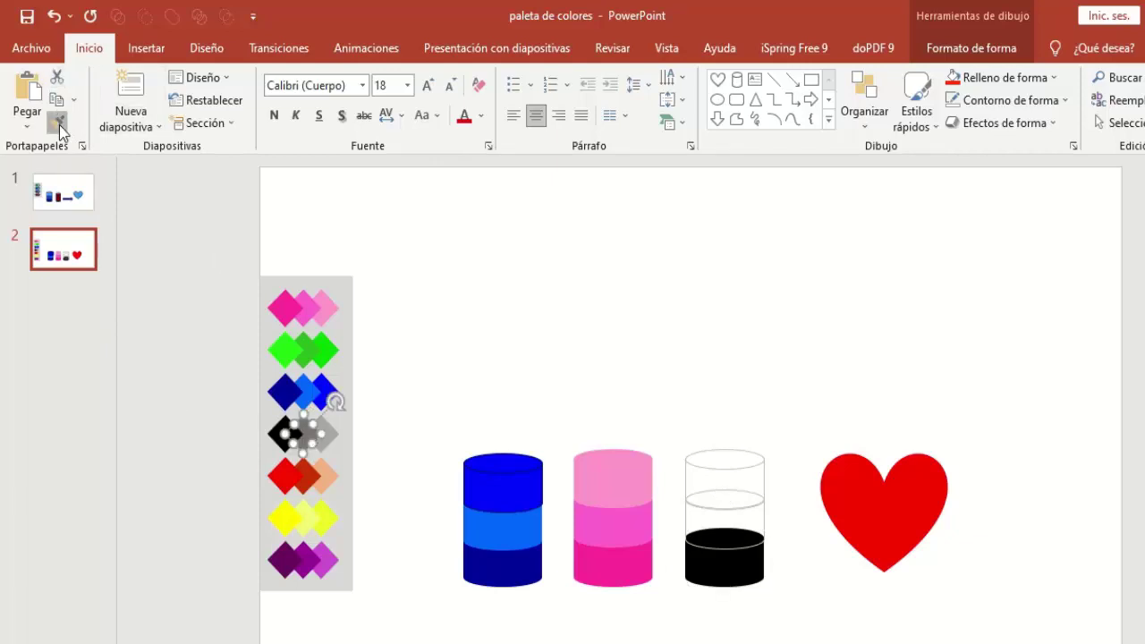
pyautogui.click(762, 525)
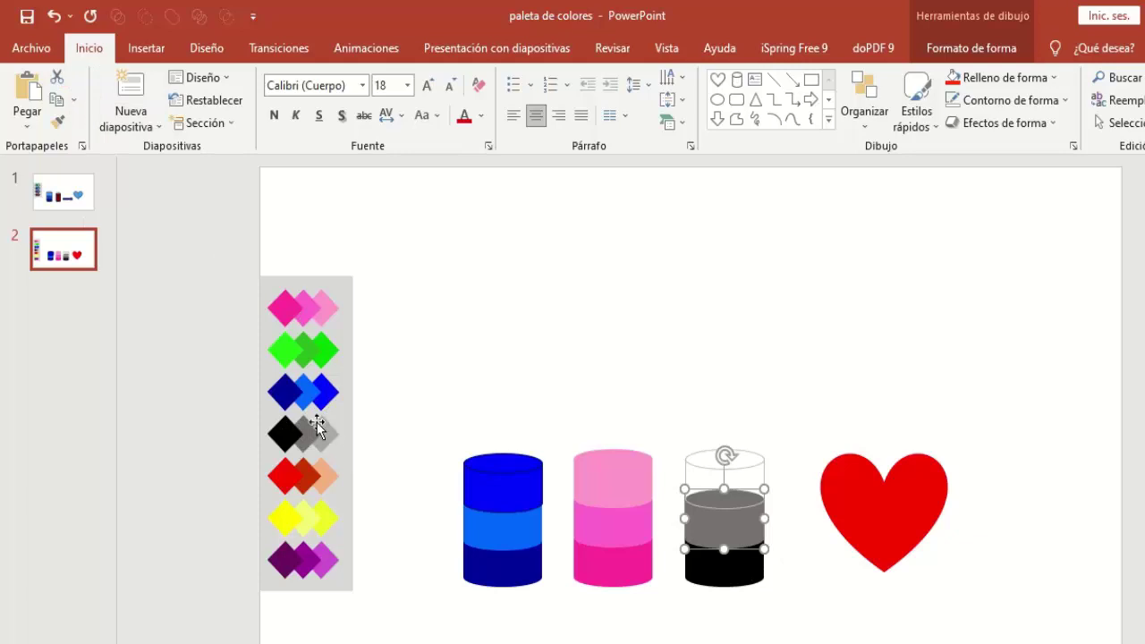
pyautogui.click(336, 440)
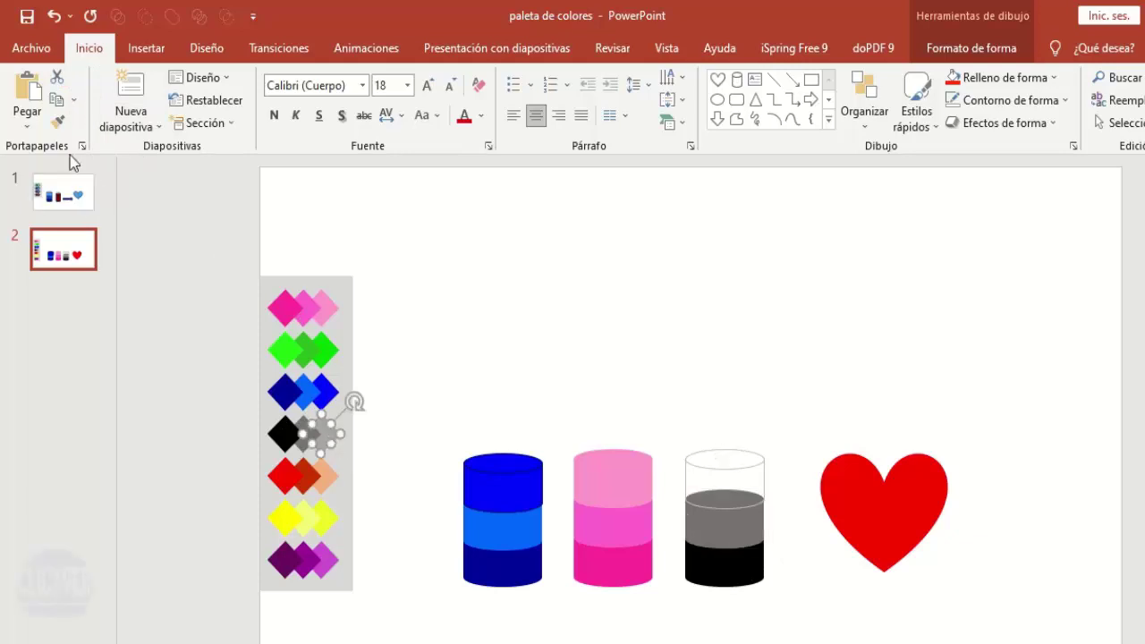
pyautogui.click(58, 128)
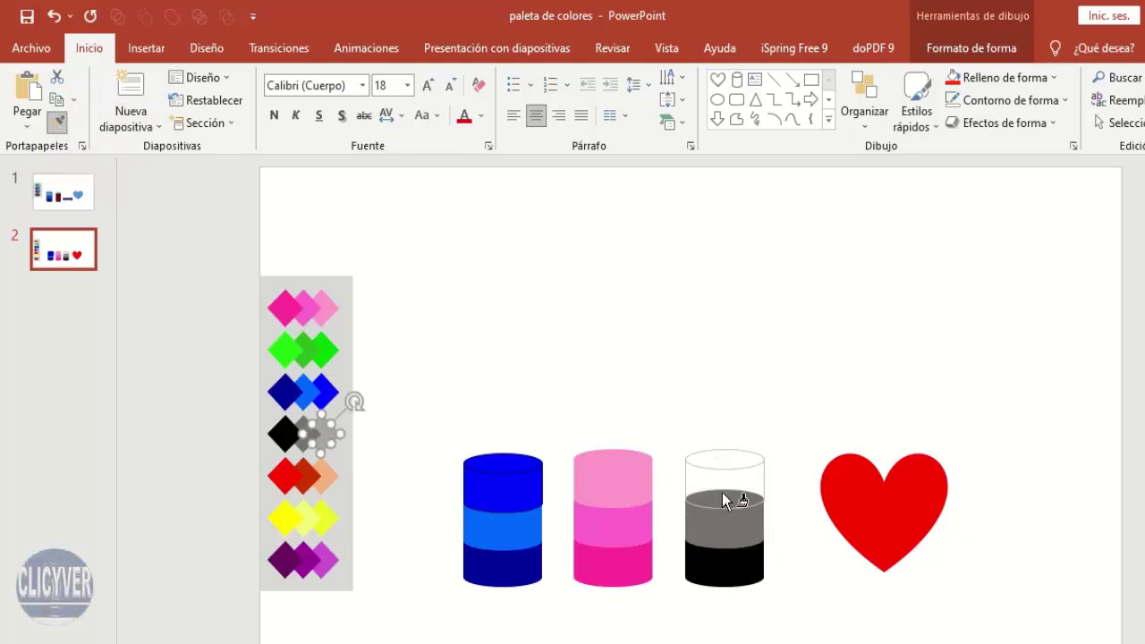
pyautogui.click(687, 460)
pyautogui.click(654, 412)
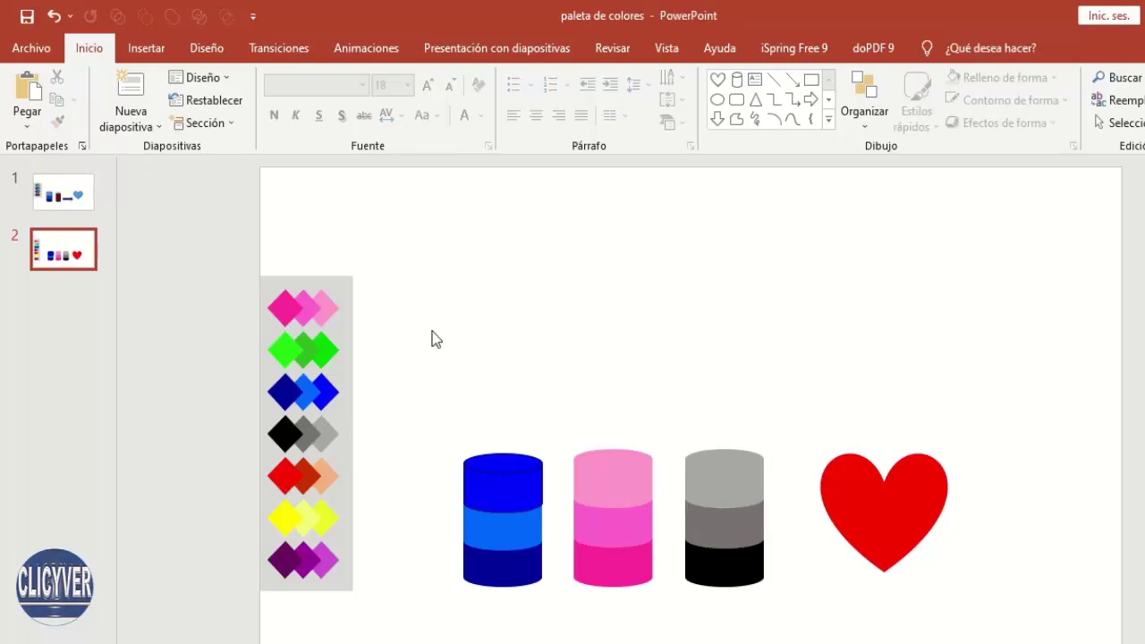
pyautogui.click(163, 59)
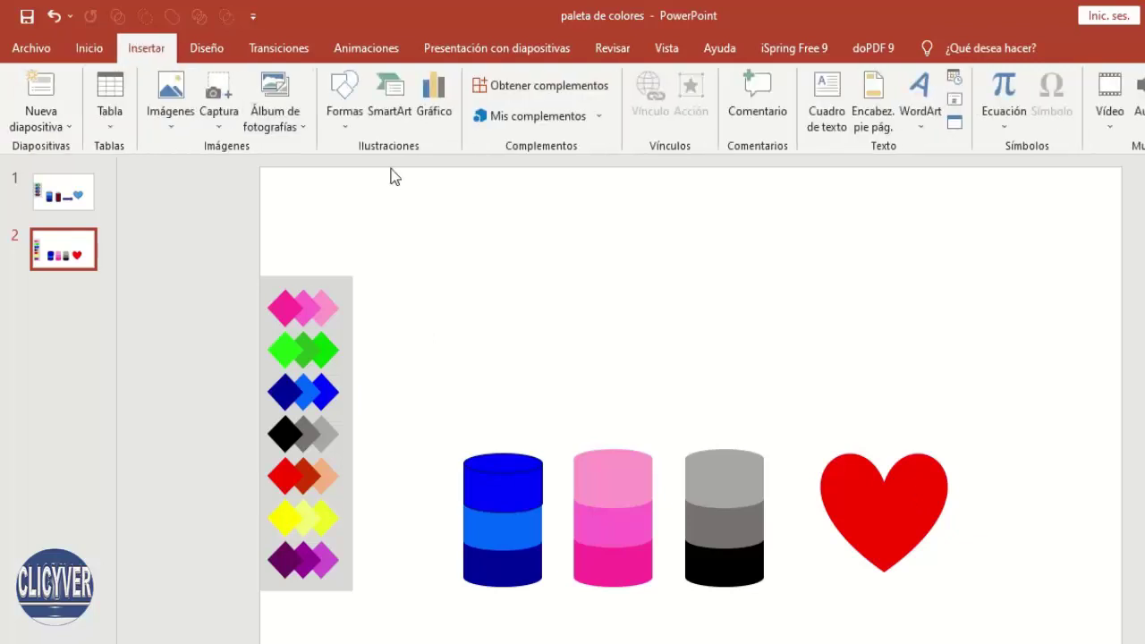
# - Draw a sun shape above the cylinders
pyautogui.click(344, 123)
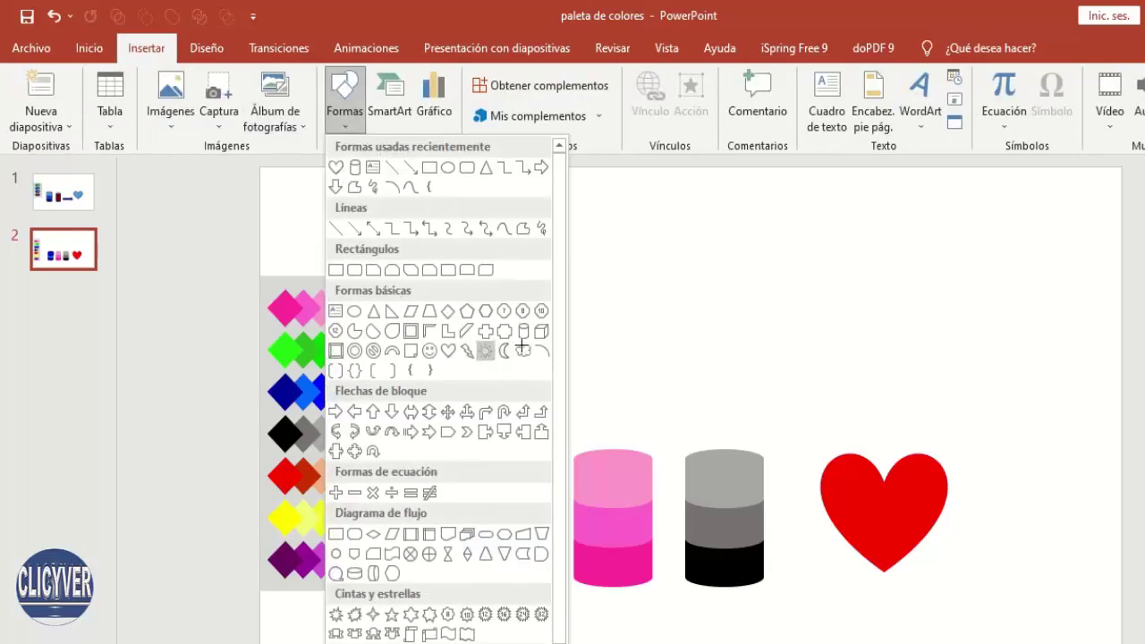
pyautogui.click(485, 350)
pyautogui.moveTo(653, 253); pyautogui.dragTo(765, 353)
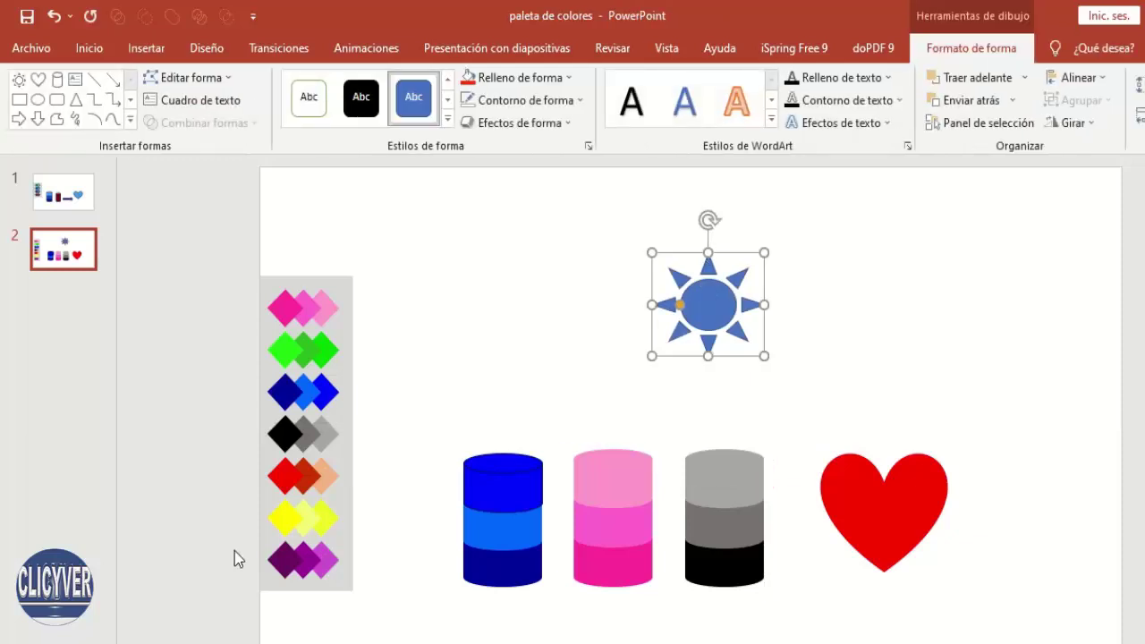
# - Copy the yellow diamond's formatting onto the sun and move it left, next to the palette
pyautogui.click(289, 522)
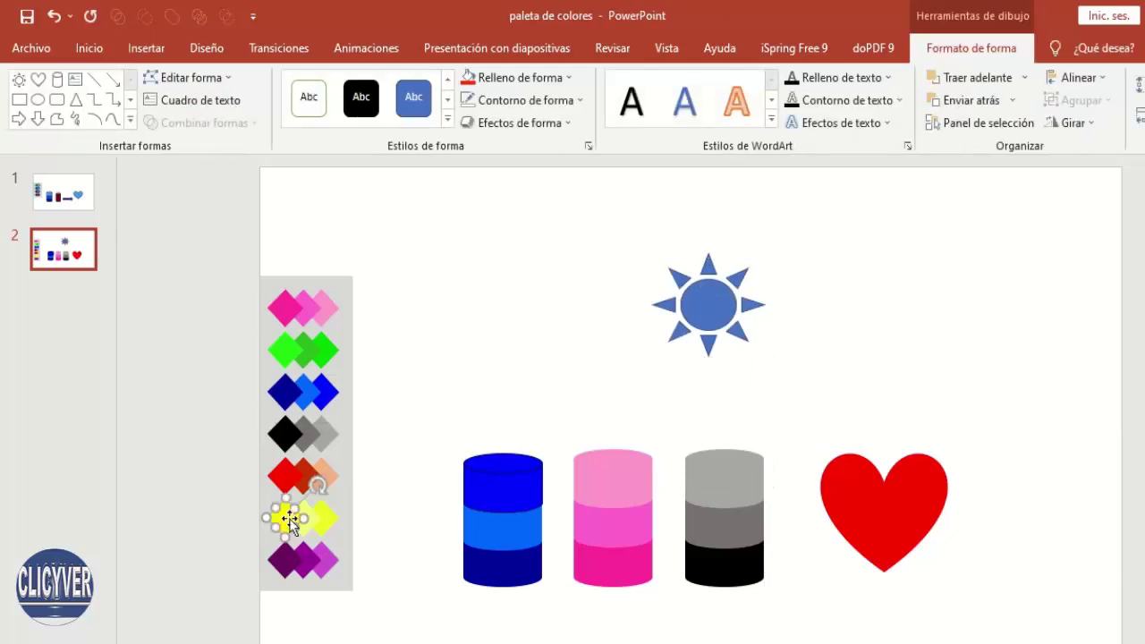
pyautogui.click(95, 50)
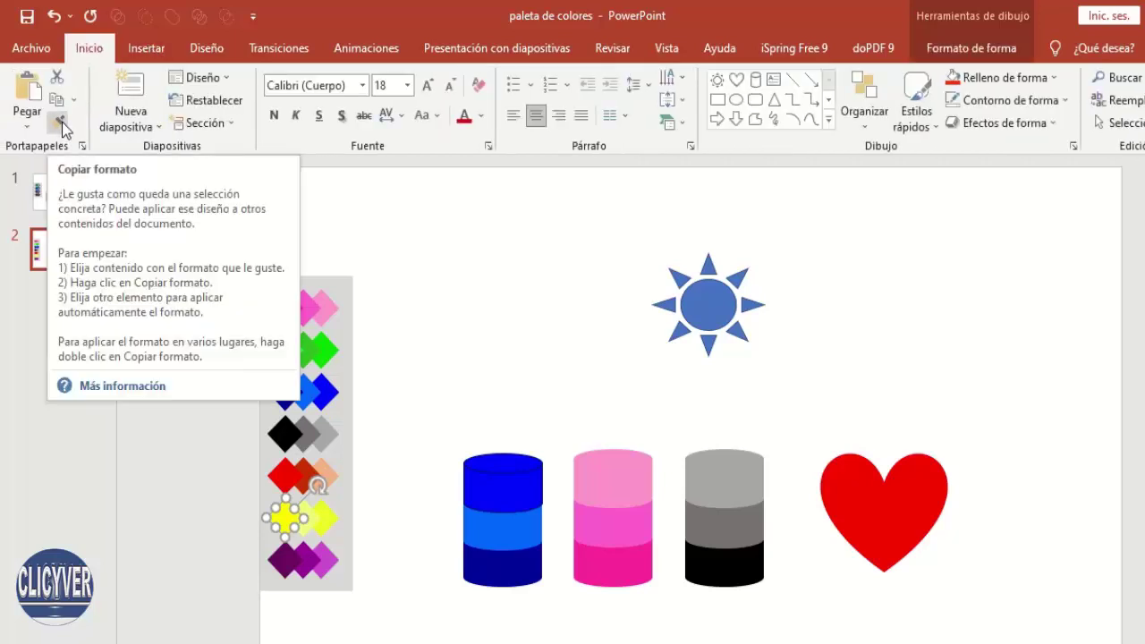
pyautogui.click(62, 122)
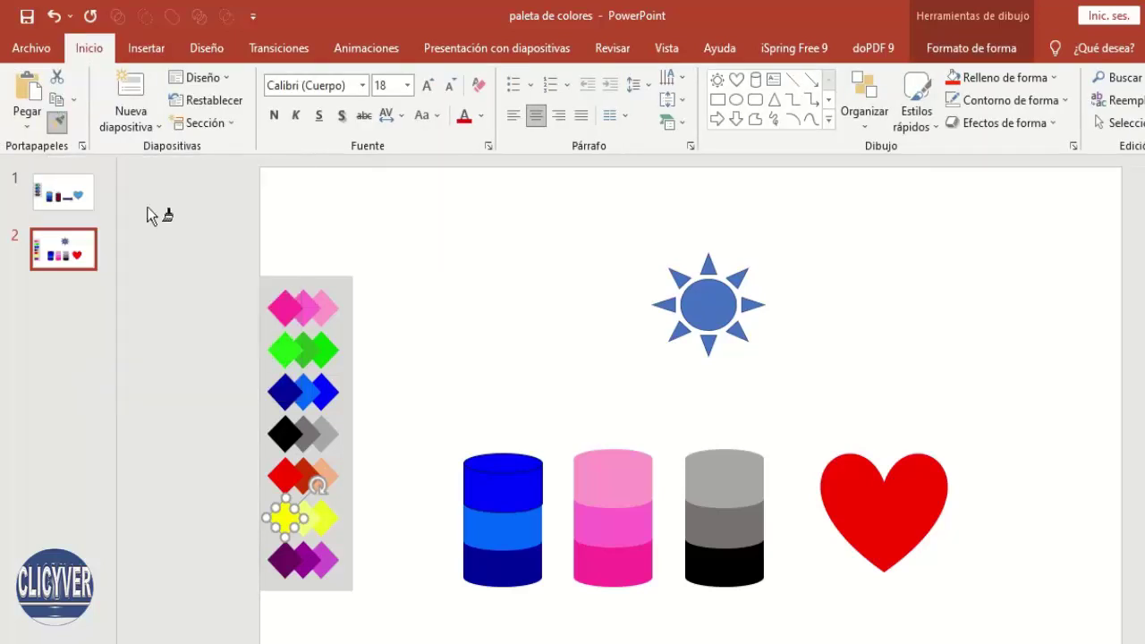
pyautogui.click(703, 316)
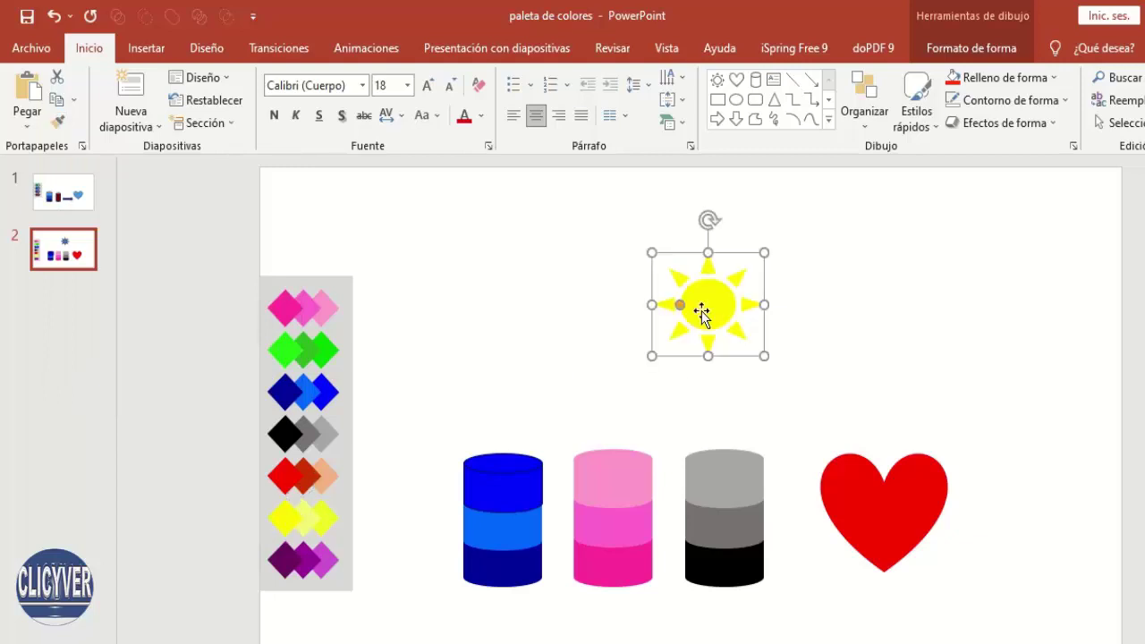
pyautogui.moveTo(728, 310); pyautogui.dragTo(756, 348)
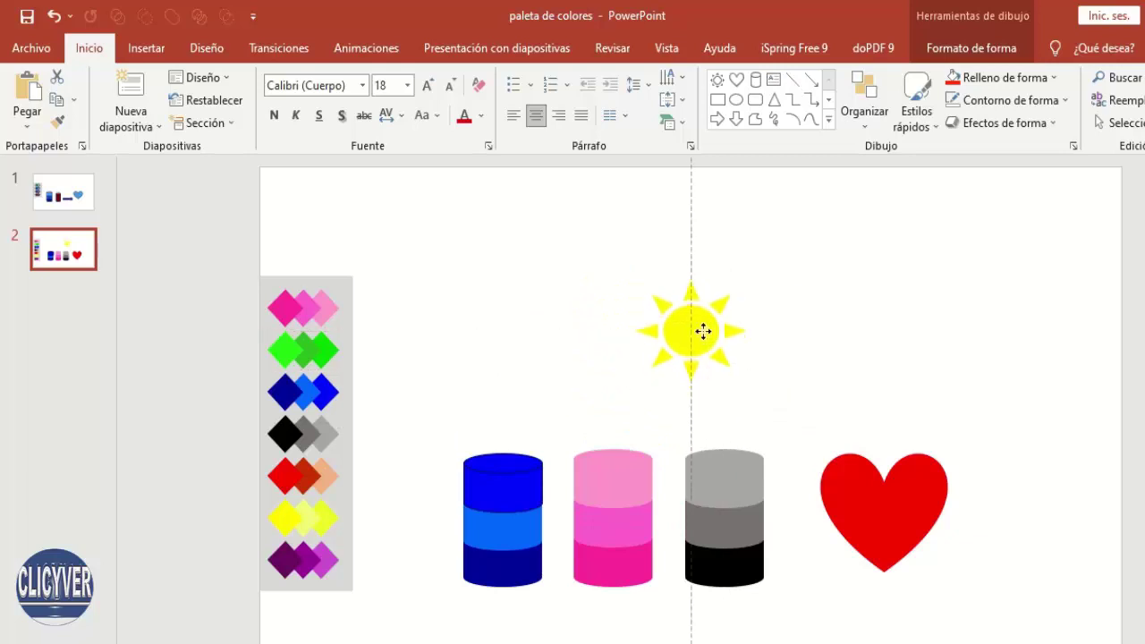
pyautogui.moveTo(756, 349); pyautogui.dragTo(706, 333)
pyautogui.click(146, 47)
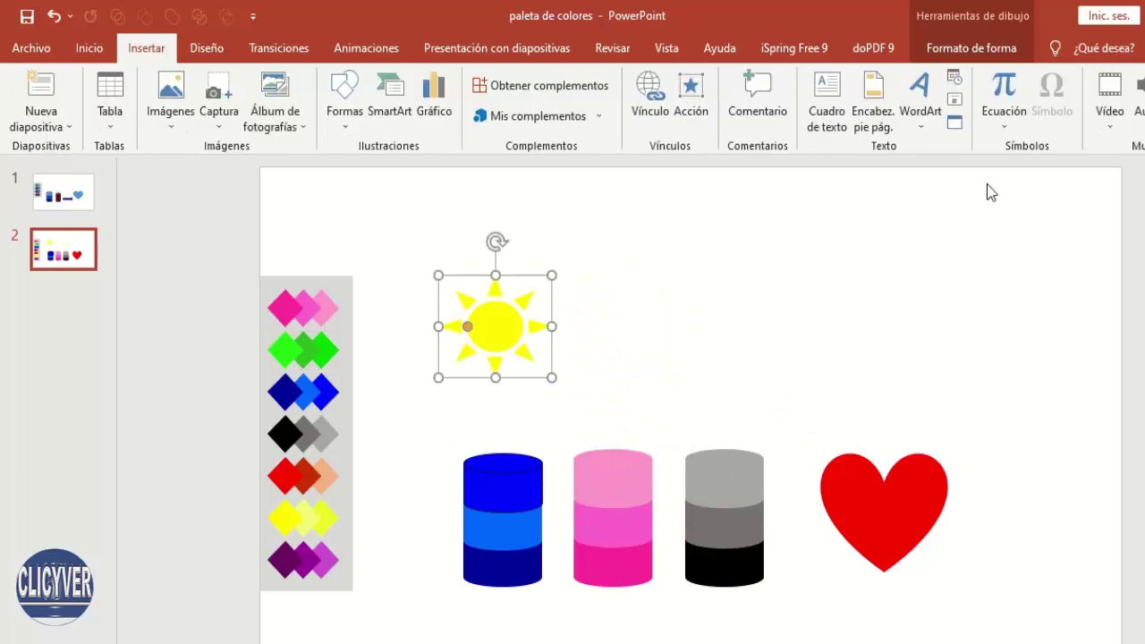
# - Add a text box reading CLICYVER right of the sun and nudge it down level with it
pyautogui.click(826, 121)
pyautogui.moveTo(606, 258); pyautogui.dragTo(876, 345)
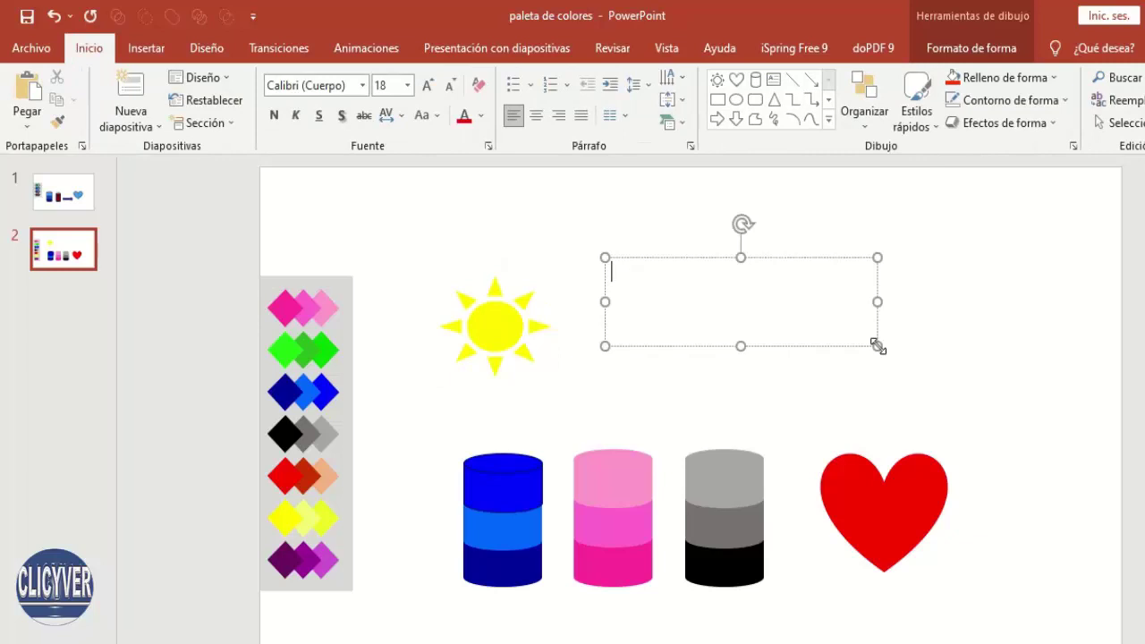
pyautogui.write('CLICYVER')
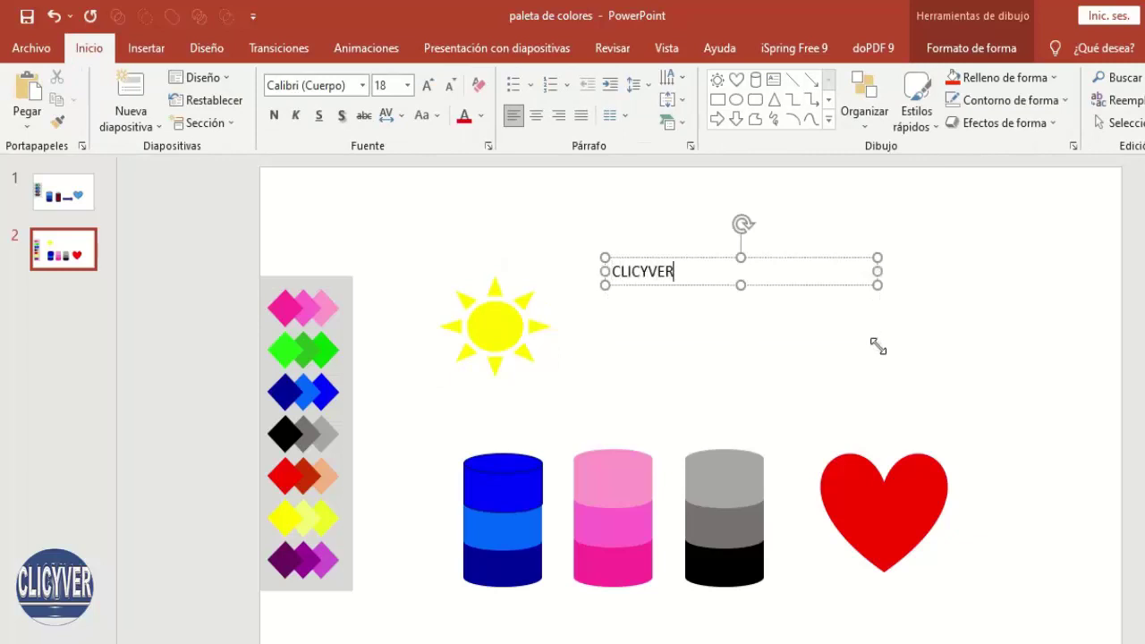
pyautogui.click(828, 287)
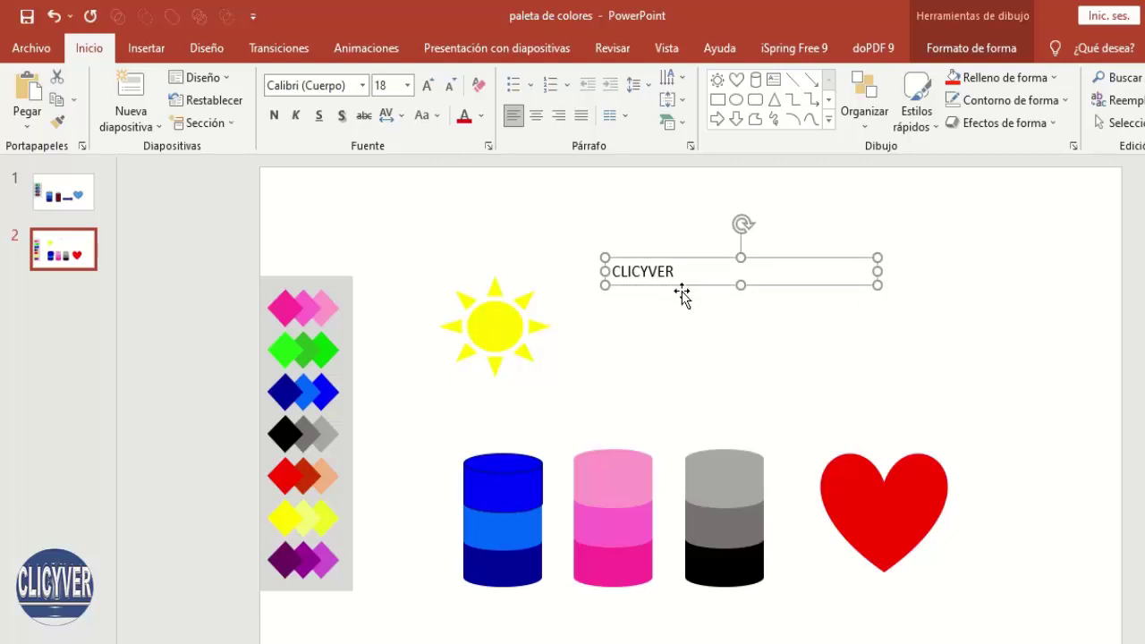
pyautogui.moveTo(682, 292); pyautogui.dragTo(695, 332)
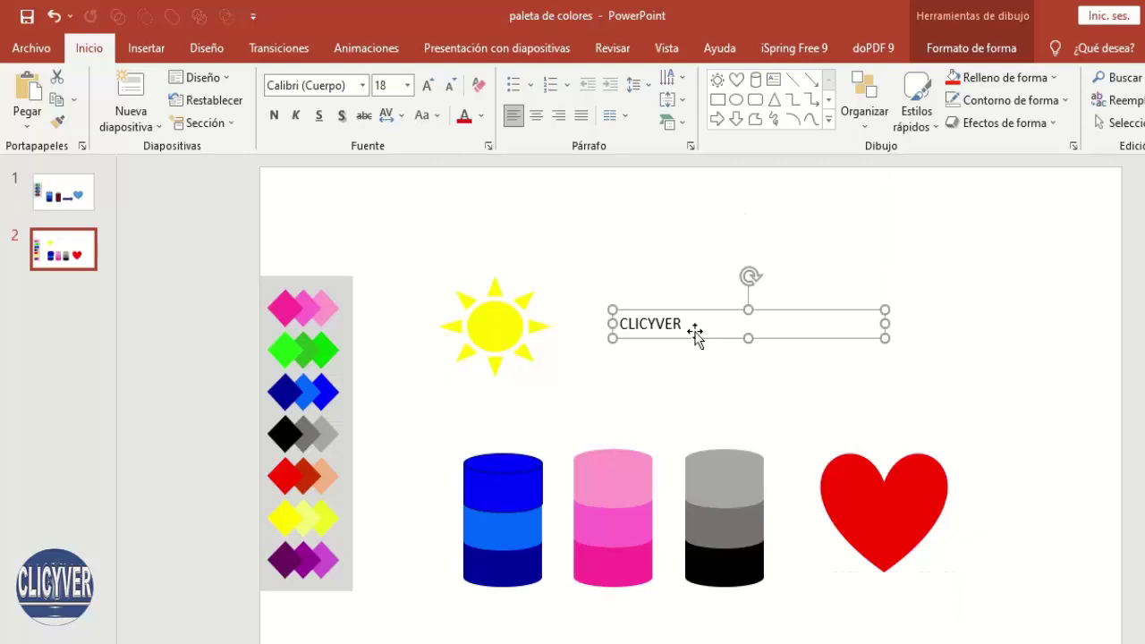
# - Colour the CLICYVER text dark blue by sampling the dark blue palette diamond
pyautogui.click(989, 50)
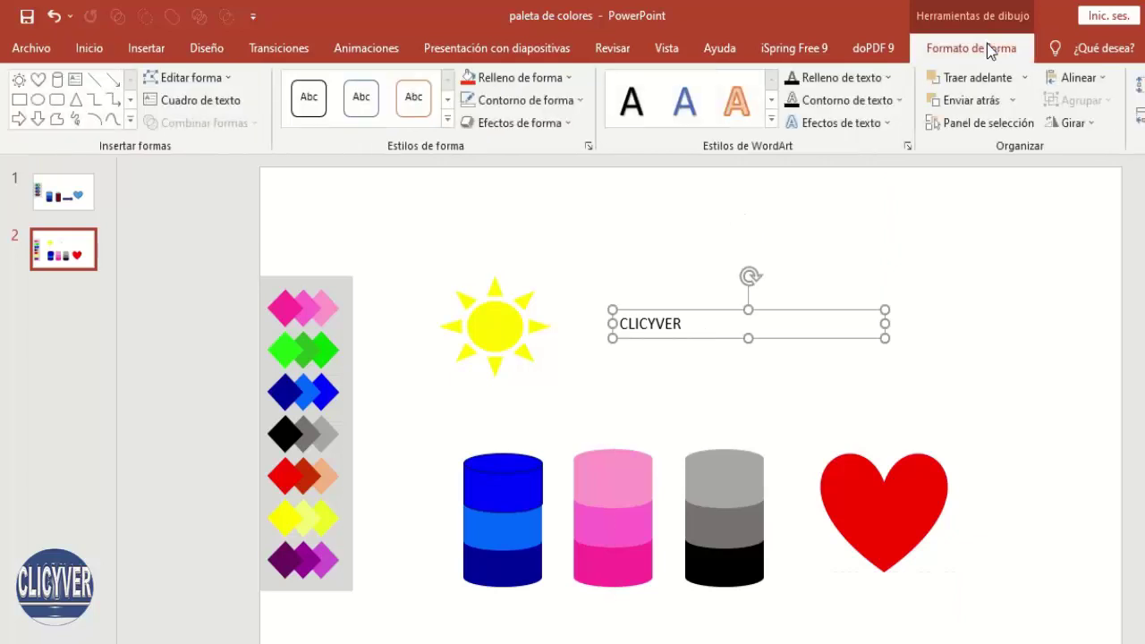
pyautogui.click(860, 79)
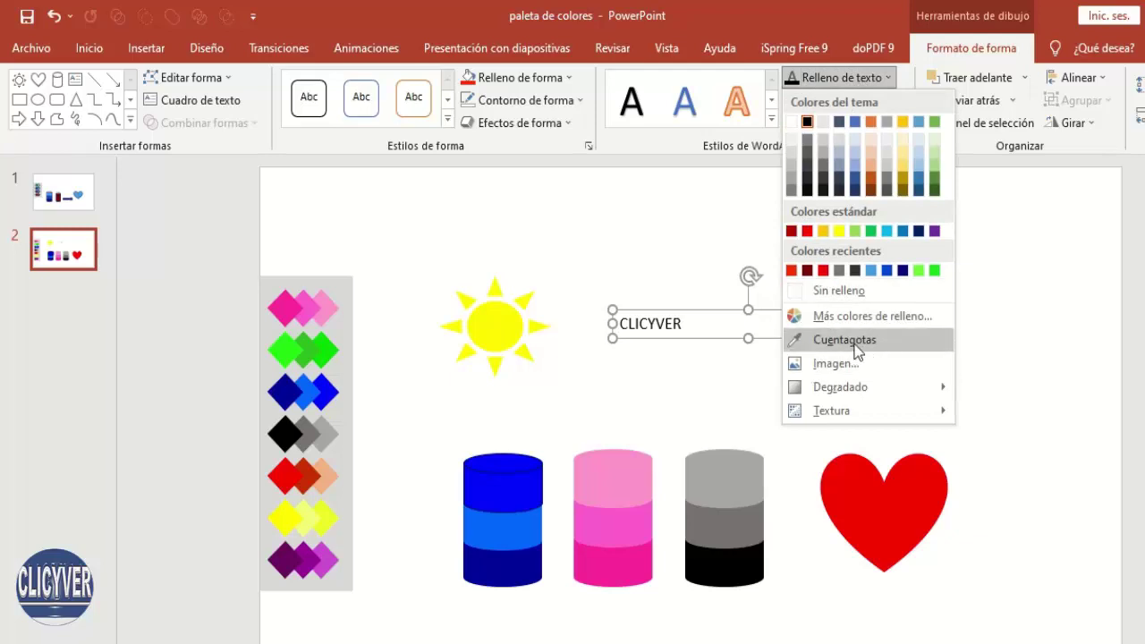
pyautogui.click(844, 340)
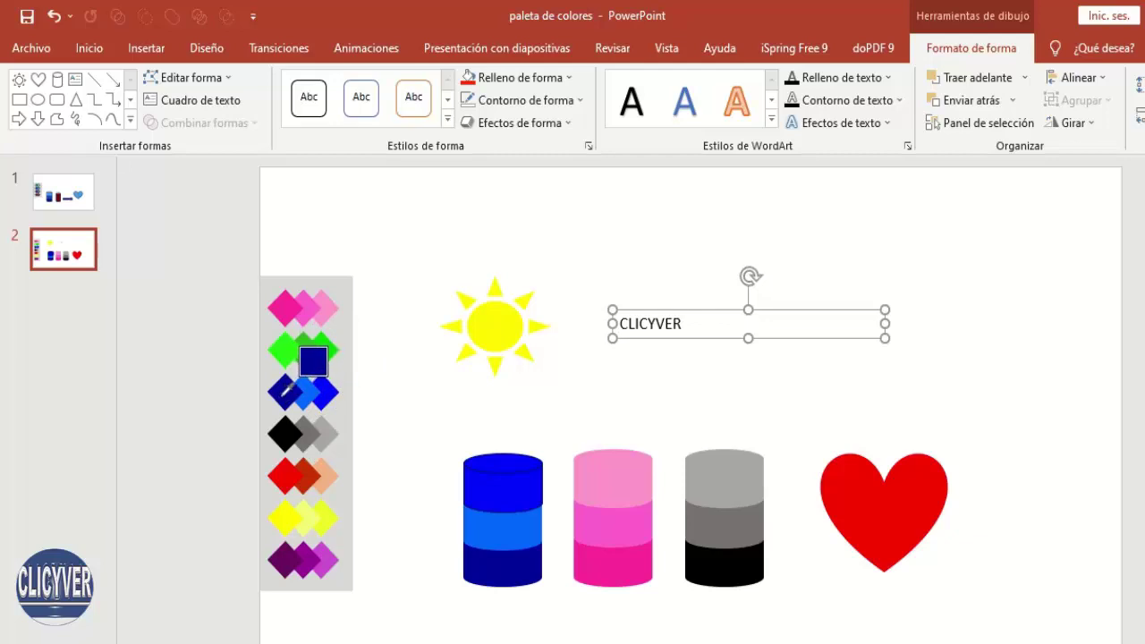
pyautogui.click(285, 392)
# - Make the CLICYVER text 60 point and bold, then select the whole text box
pyautogui.click(89, 47)
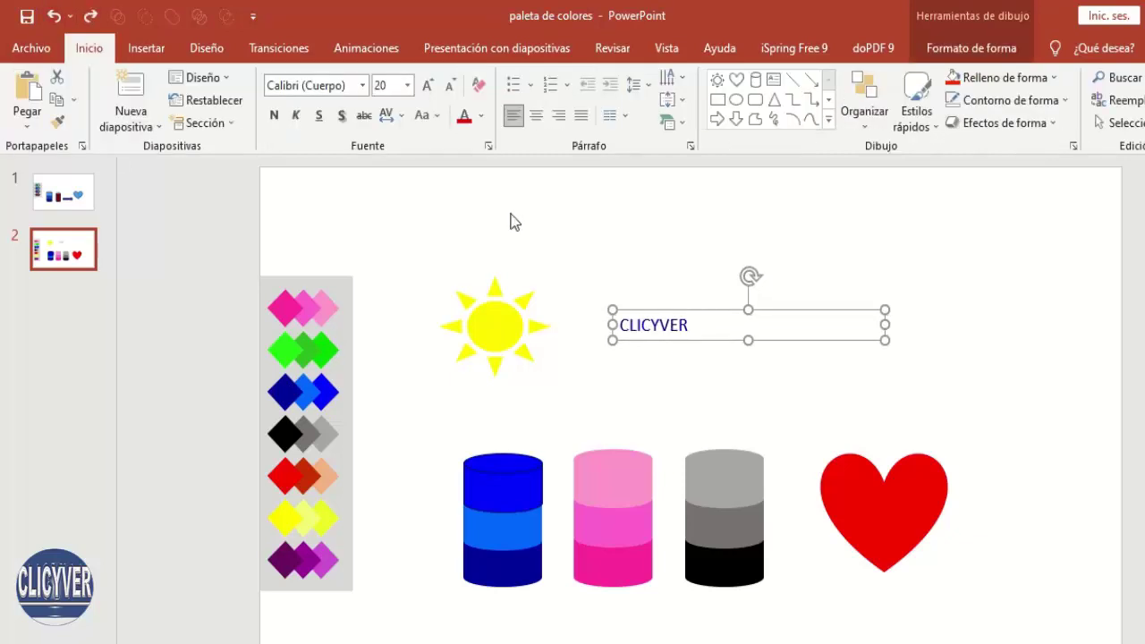
pyautogui.click(407, 85)
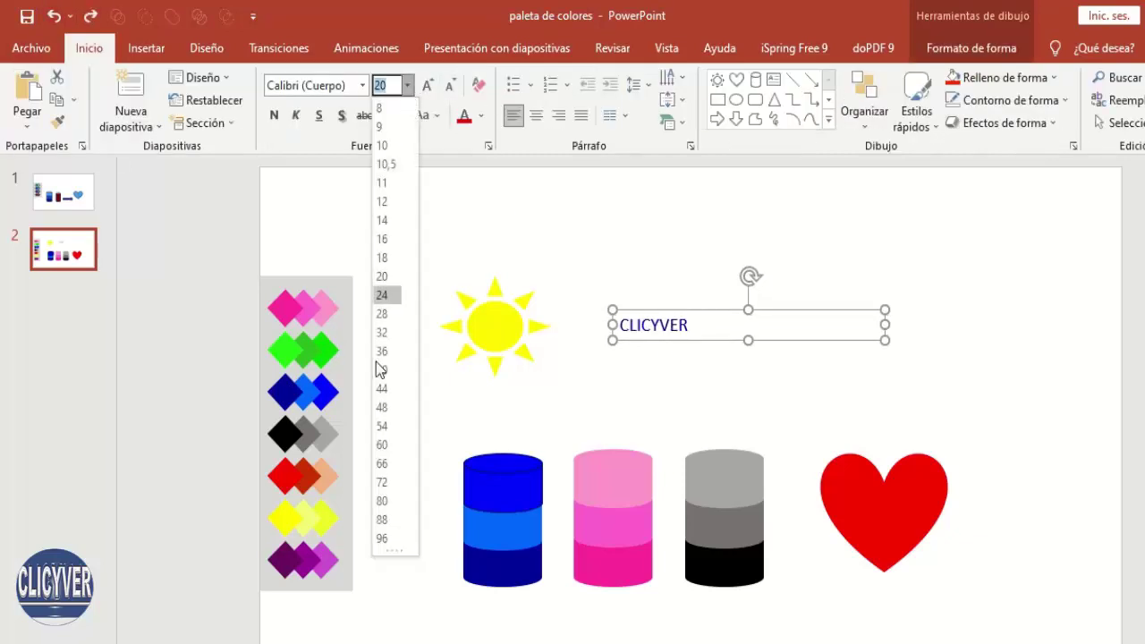
pyautogui.click(397, 446)
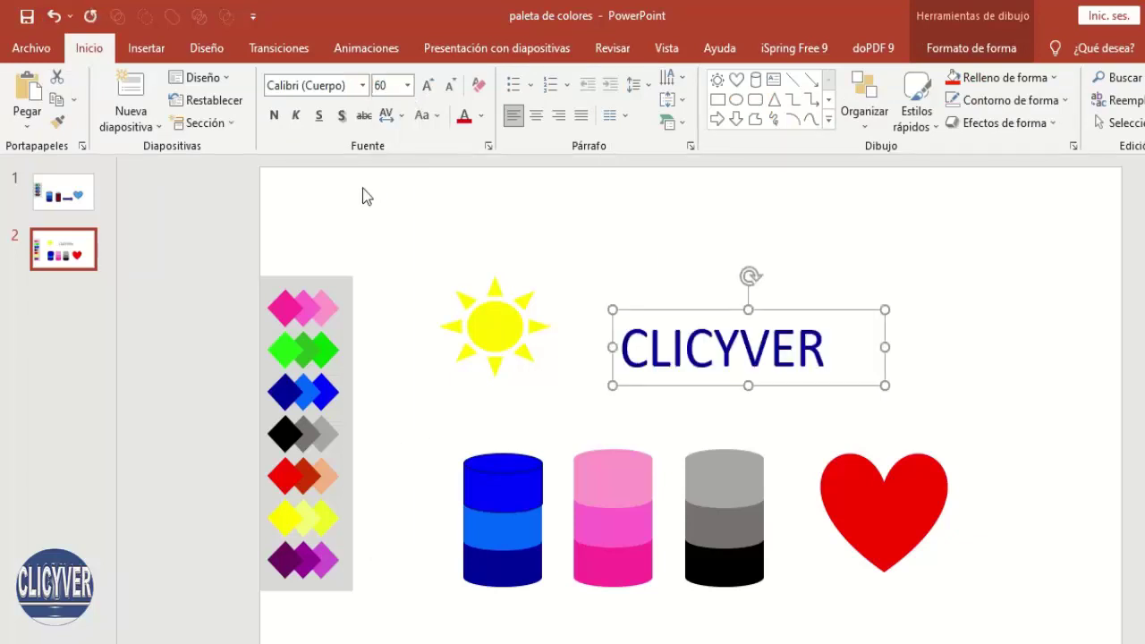
pyautogui.click(275, 117)
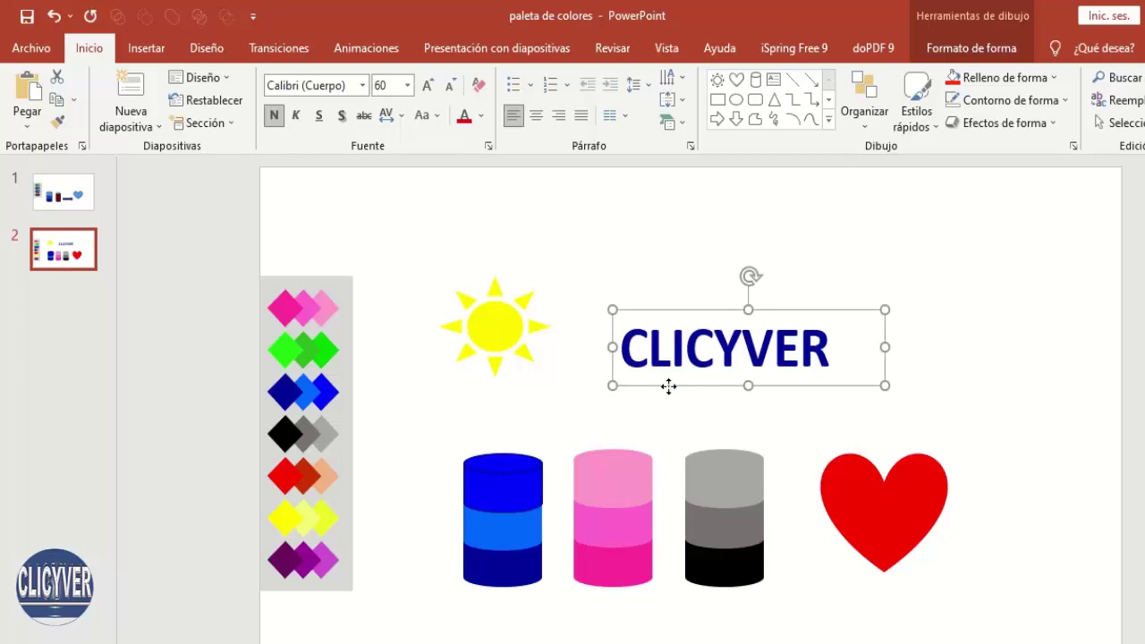
pyautogui.click(585, 427)
pyautogui.click(626, 375)
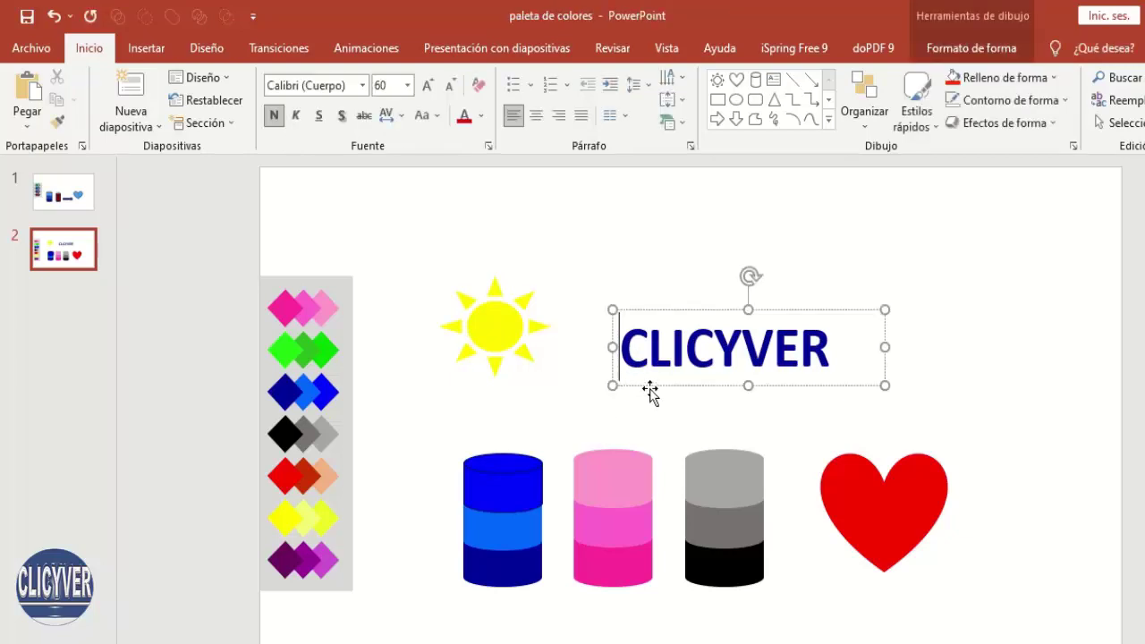
pyautogui.click(650, 391)
# - Recolour the CLICYVER text fill with the eyedropper on the hot pink diamond, then deselect it
pyautogui.click(973, 48)
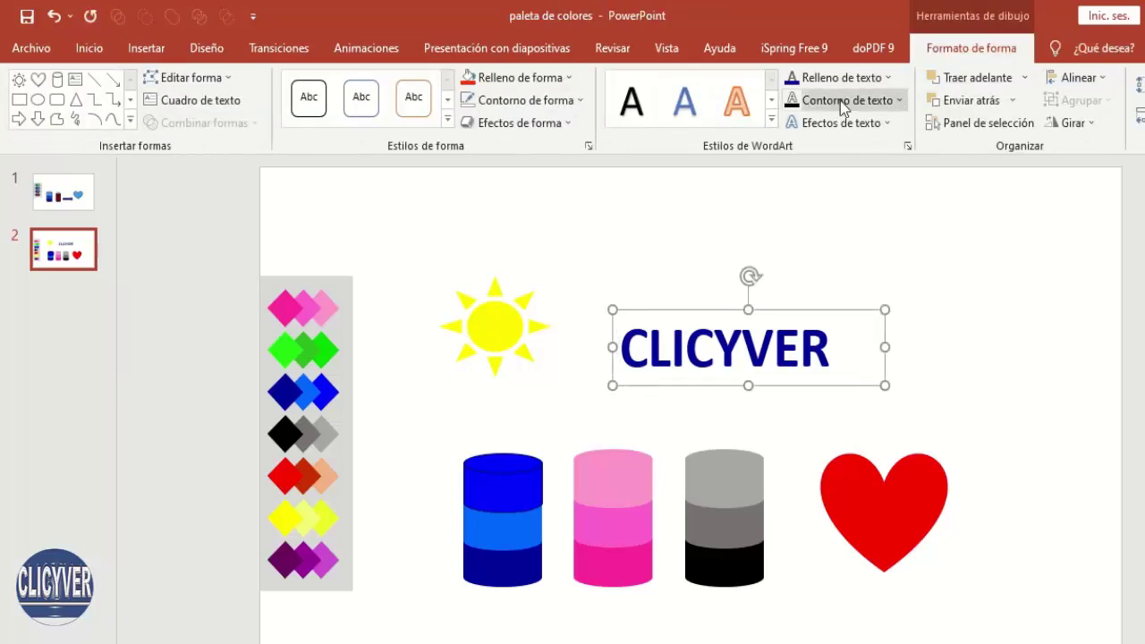
pyautogui.click(841, 80)
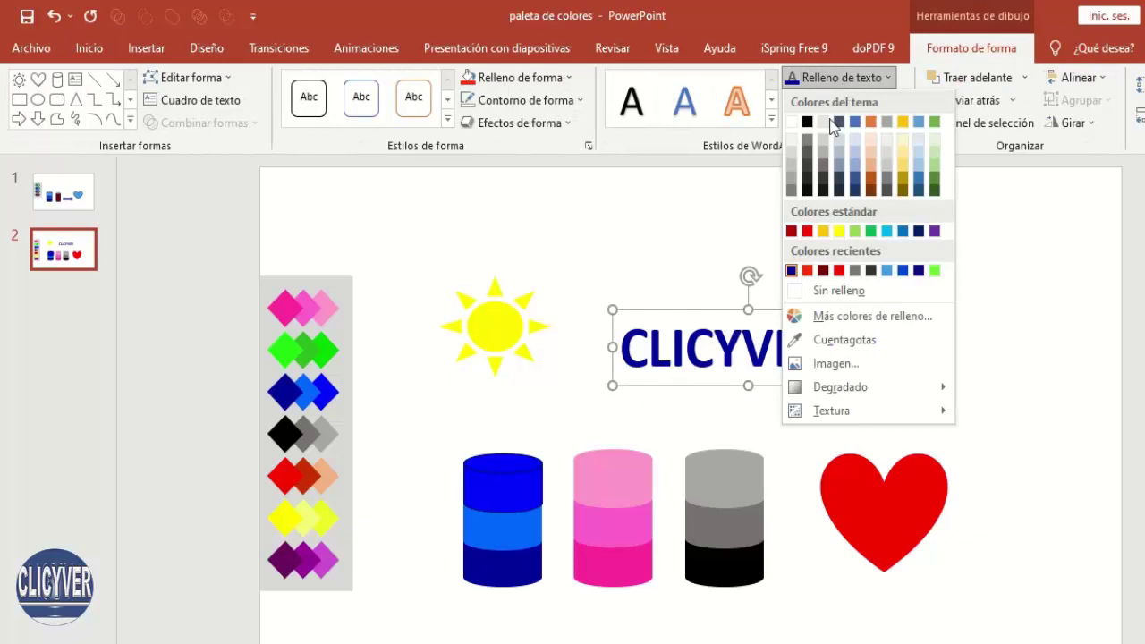
pyautogui.click(877, 340)
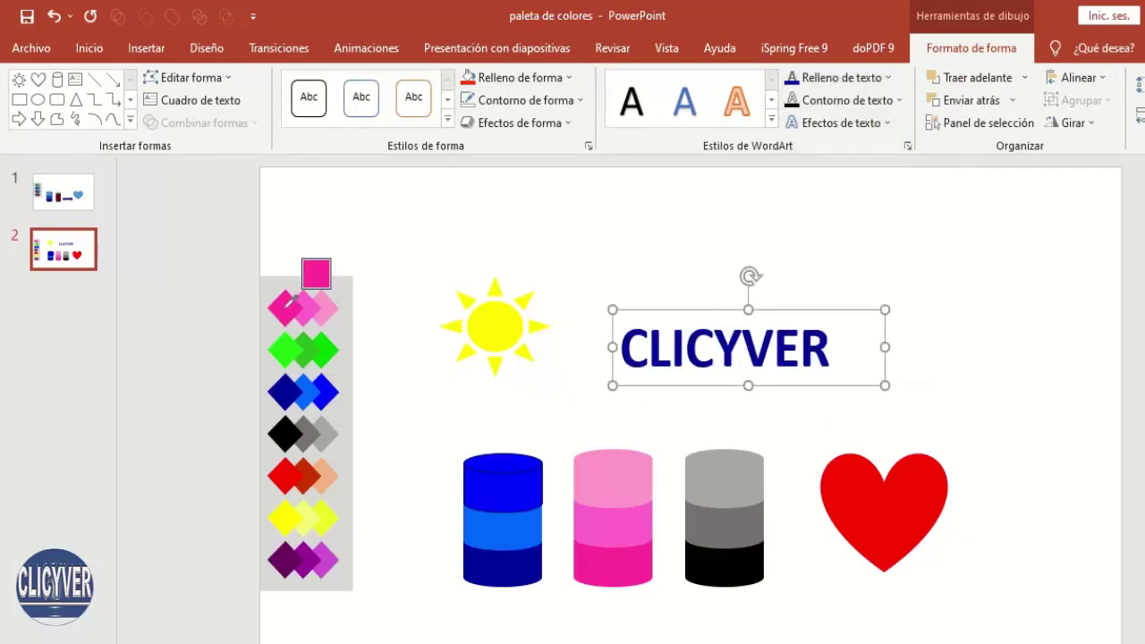
pyautogui.click(288, 306)
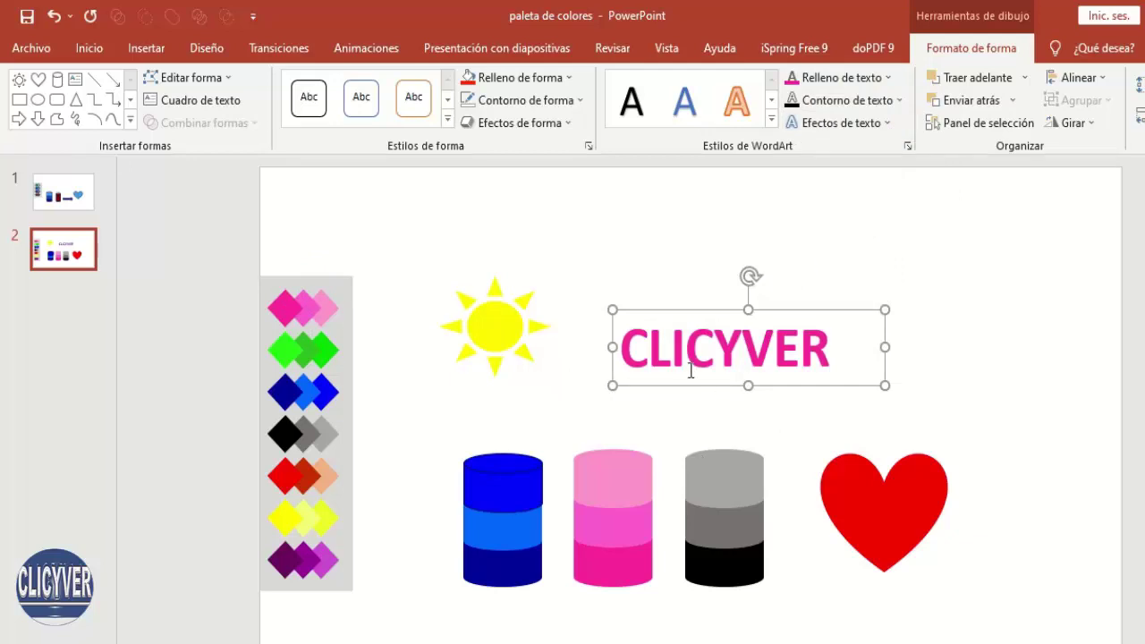
pyautogui.click(429, 243)
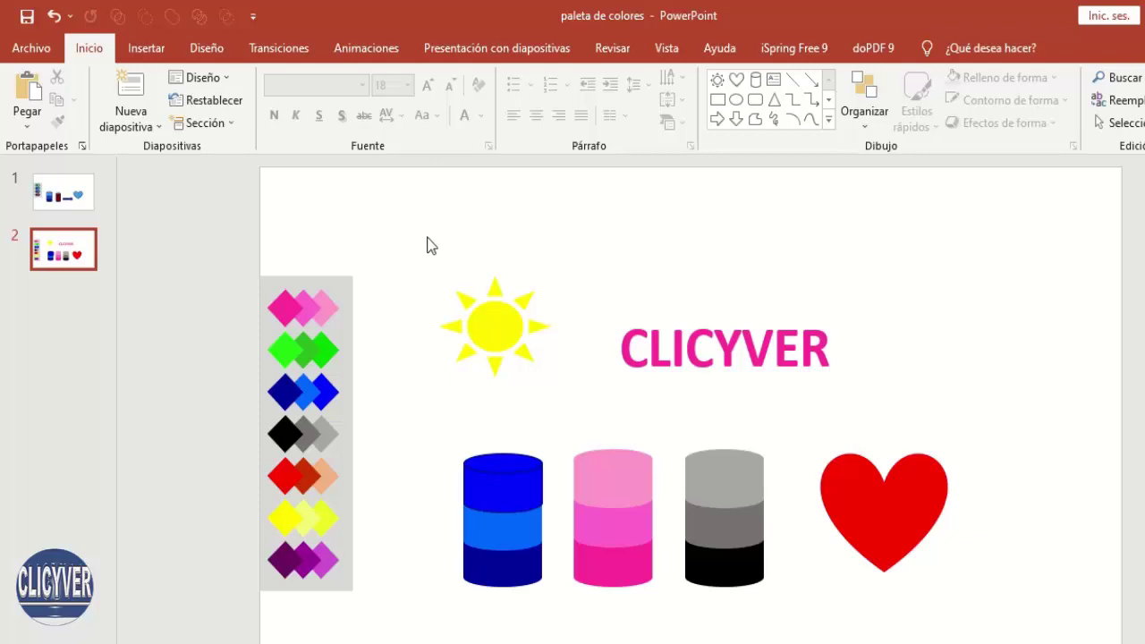
# - Select the blue cylinder's top segment and view its fill colours without changing anything
pyautogui.click(494, 481)
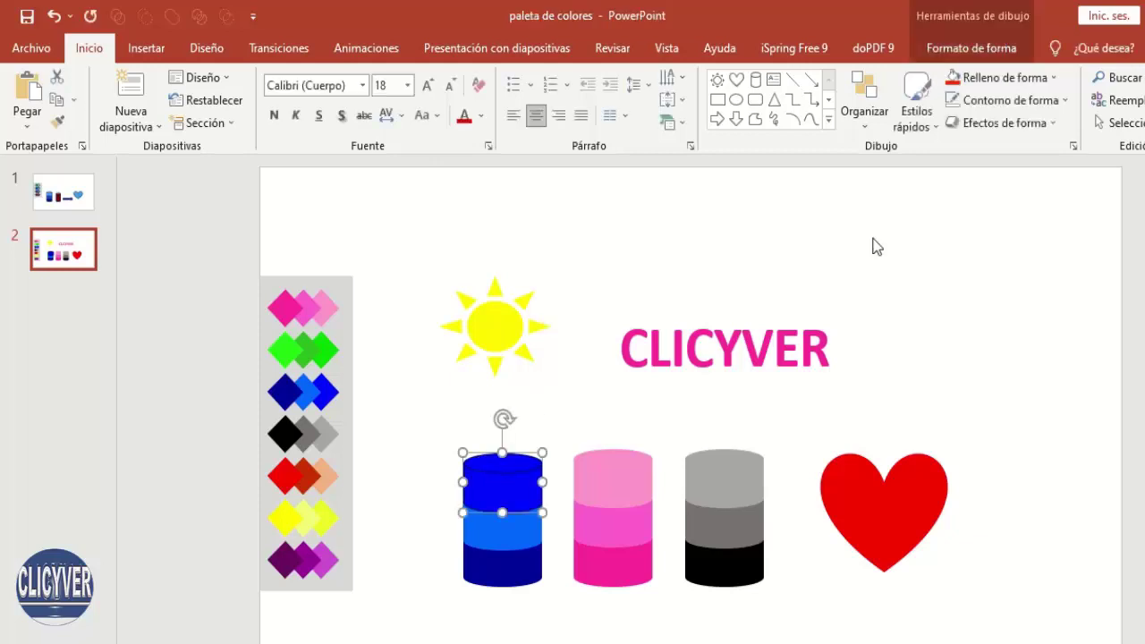
pyautogui.click(957, 48)
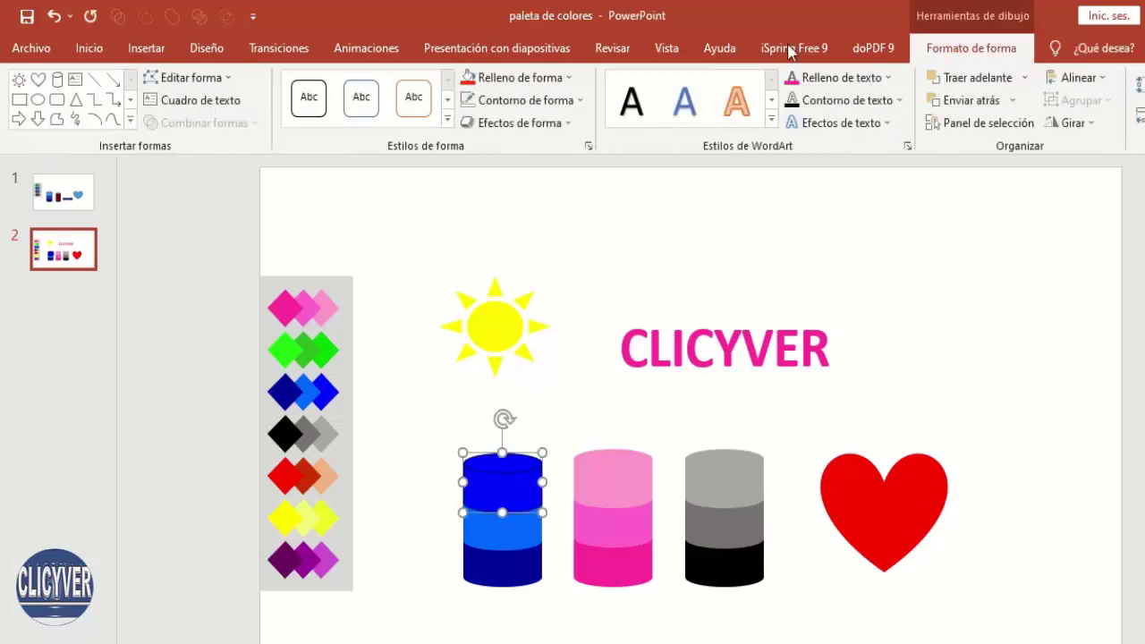
pyautogui.click(528, 78)
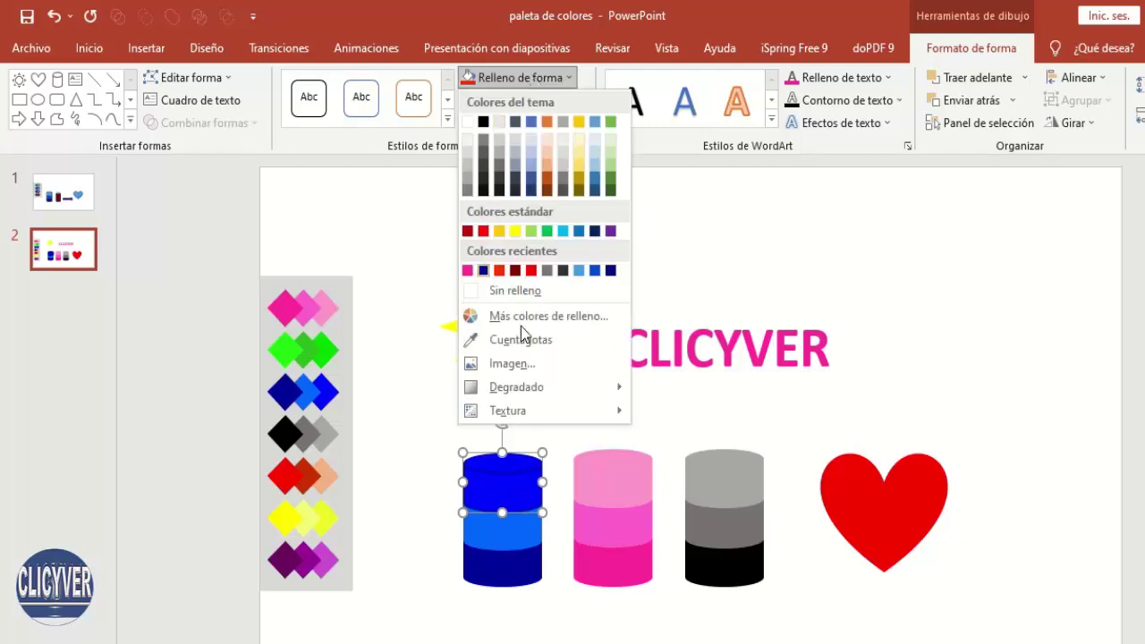
pyautogui.click(414, 401)
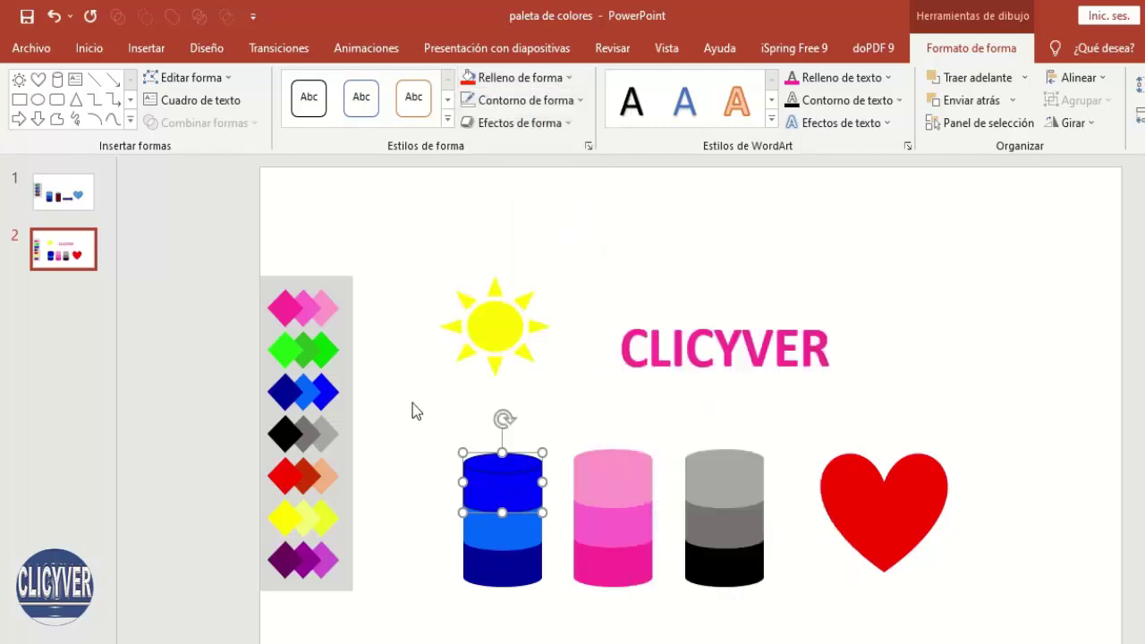
pyautogui.click(395, 480)
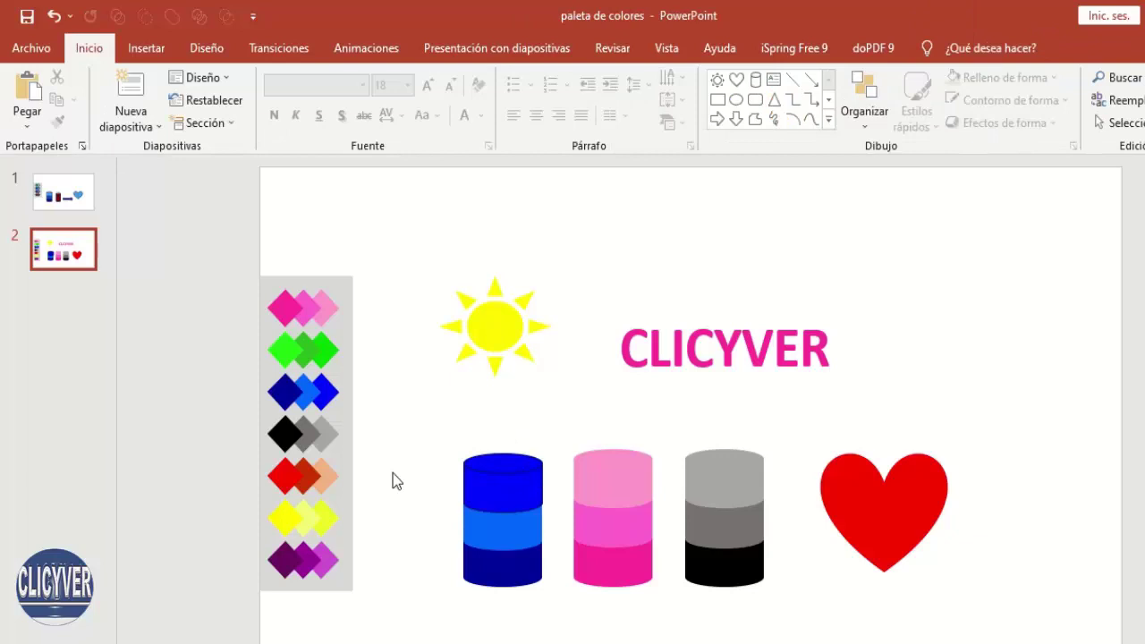
# - Marquee-select all the palette diamonds together
pyautogui.moveTo(378, 247); pyautogui.dragTo(244, 622)
pyautogui.click(427, 498)
pyautogui.moveTo(384, 252); pyautogui.dragTo(220, 624)
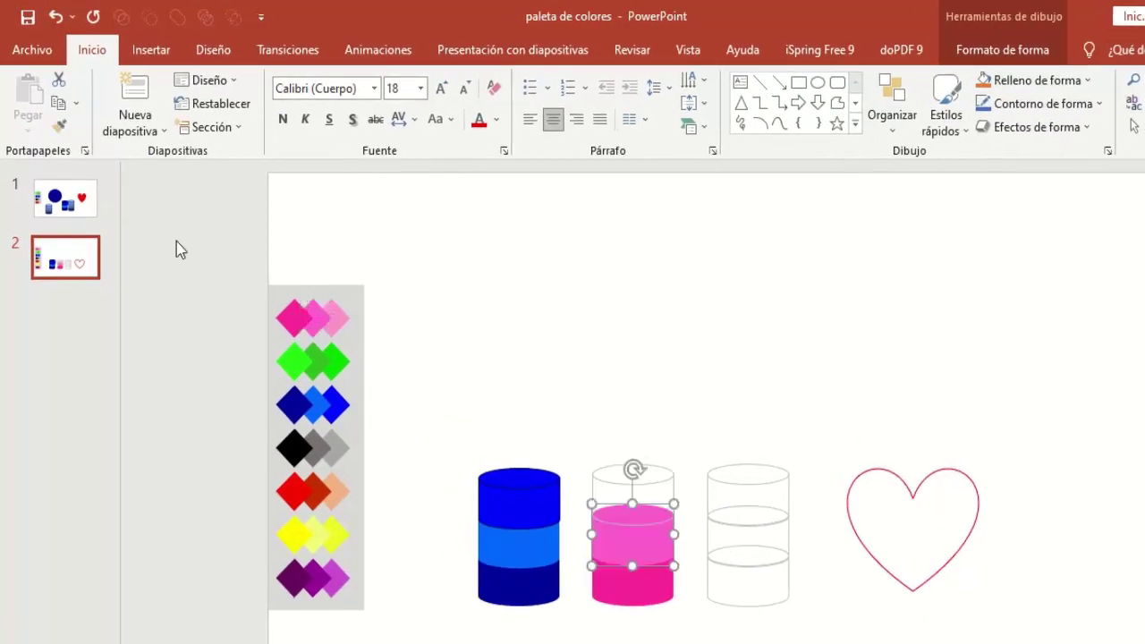
# - Copy formatting from the light-pink diamond to the pink cylinder's top, and from the red diamond onto the heart
pyautogui.click(338, 316)
pyautogui.click(59, 125)
pyautogui.click(669, 485)
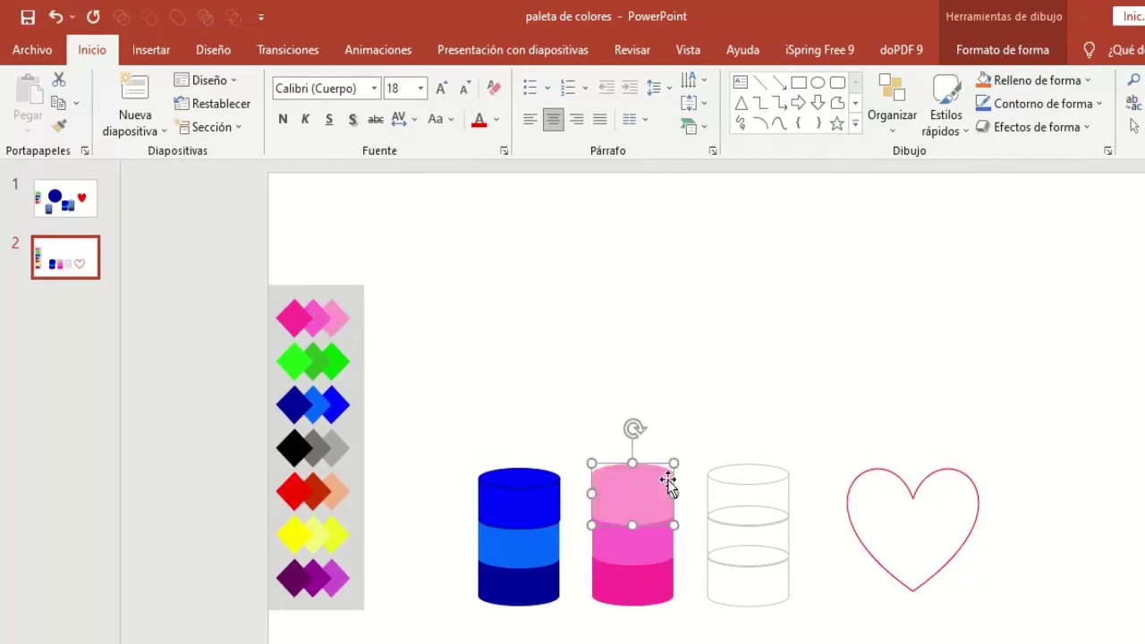
pyautogui.click(293, 491)
pyautogui.click(59, 125)
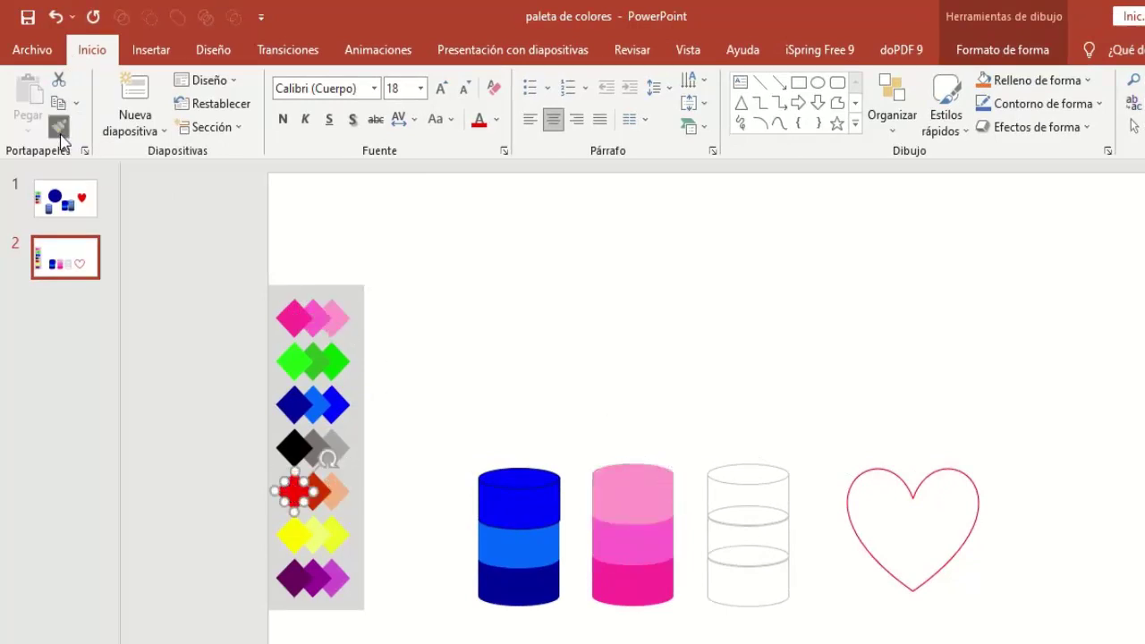
pyautogui.click(979, 504)
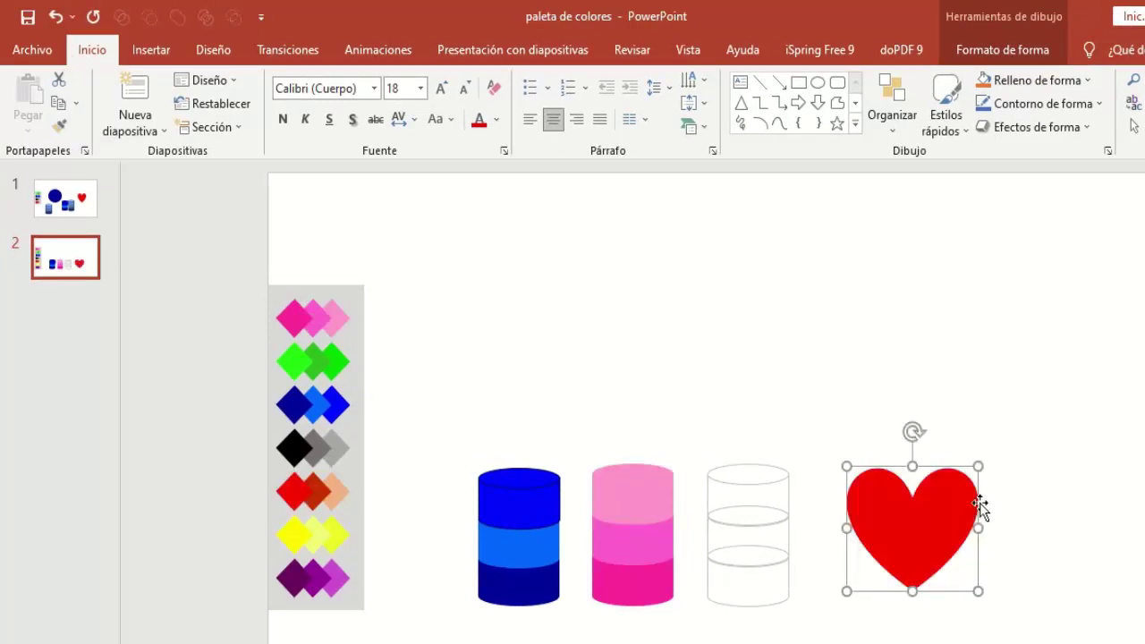
# - Shade the third cylinder's bottom, middle and top with the dark, middle and light green diamonds
pyautogui.click(320, 365)
pyautogui.click(59, 125)
pyautogui.click(746, 594)
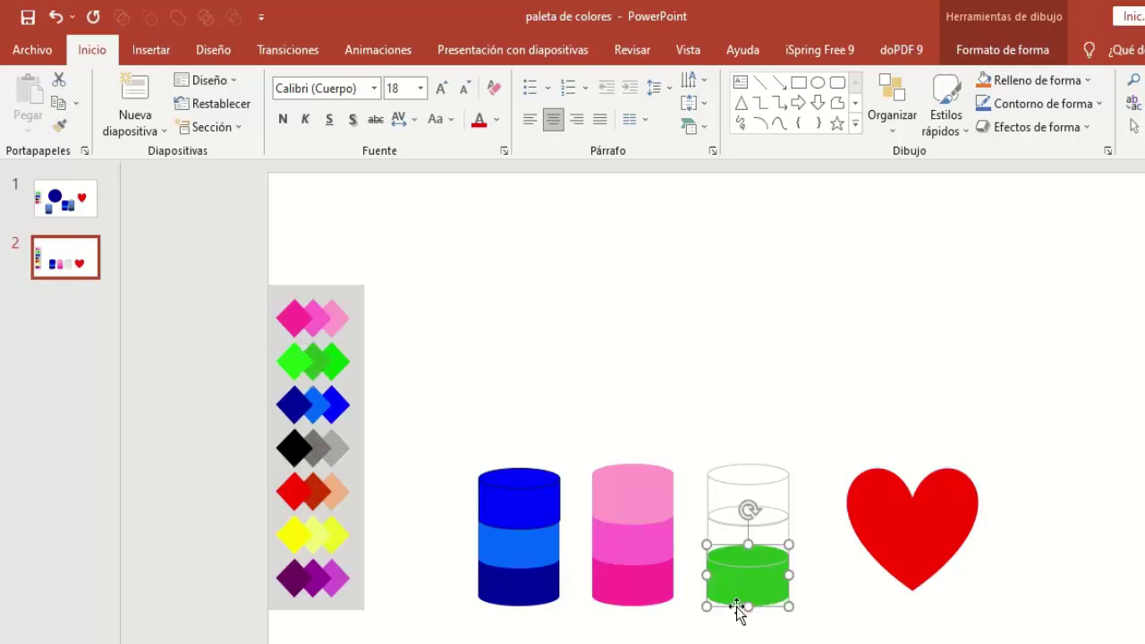
pyautogui.click(338, 364)
pyautogui.click(59, 125)
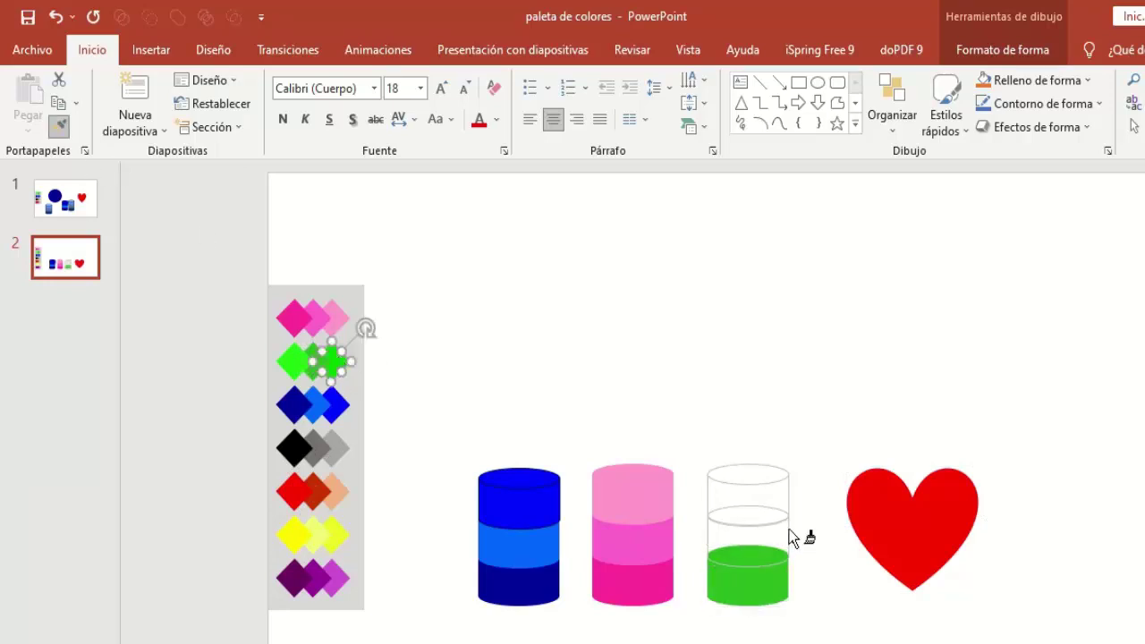
pyautogui.click(751, 523)
pyautogui.click(293, 361)
pyautogui.click(60, 125)
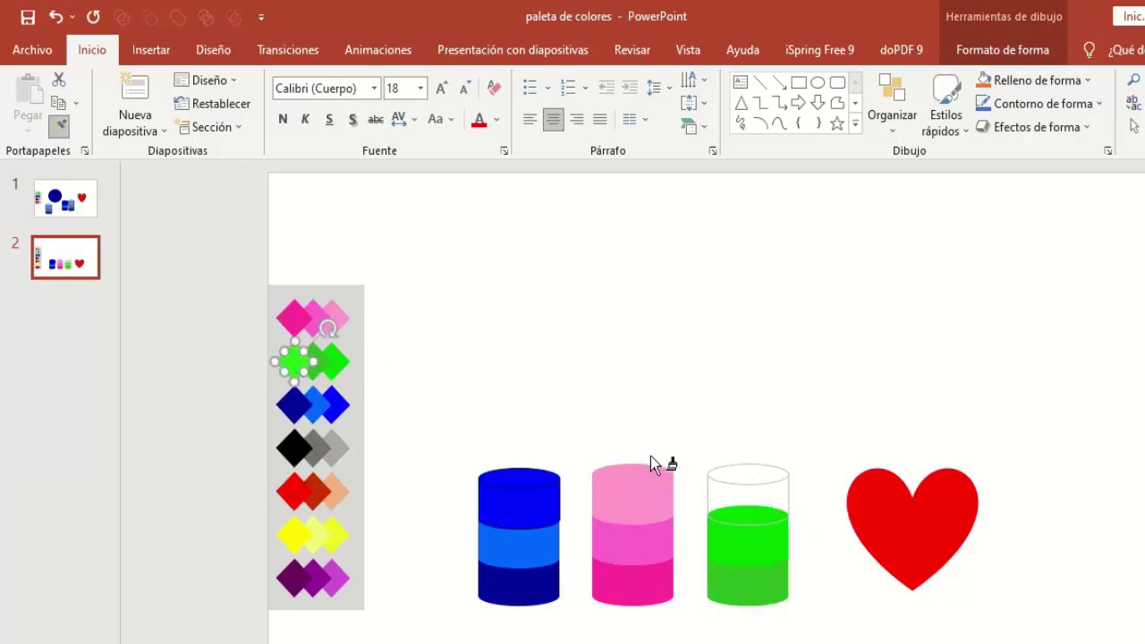
pyautogui.click(709, 487)
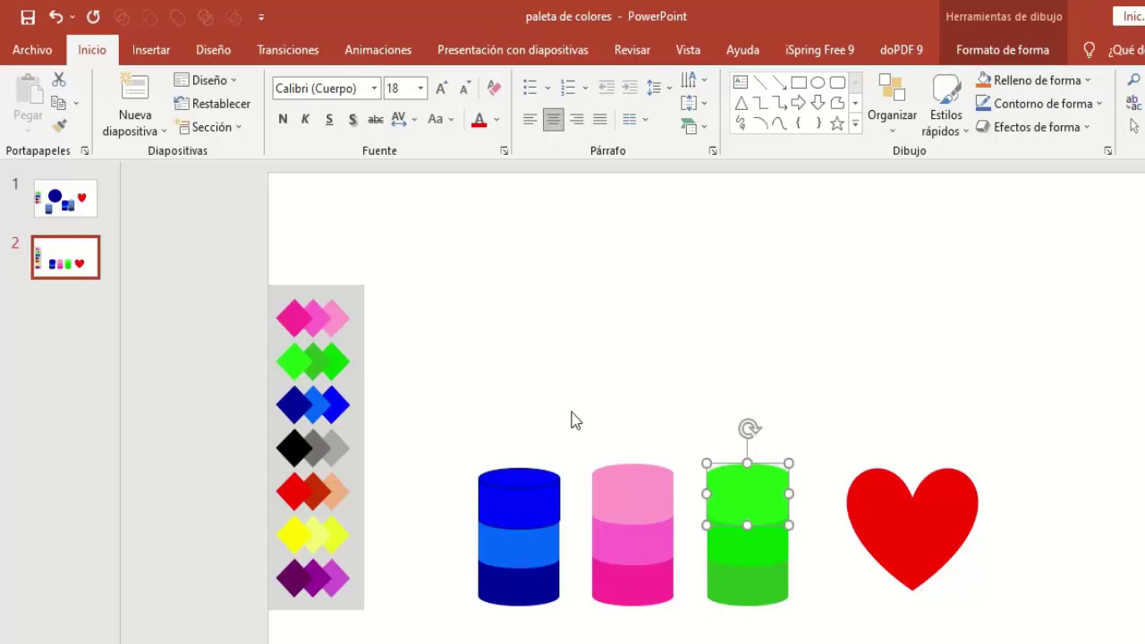
# - Apply the grey diamond's formatting to the blue cylinder's top segment
pyautogui.click(340, 443)
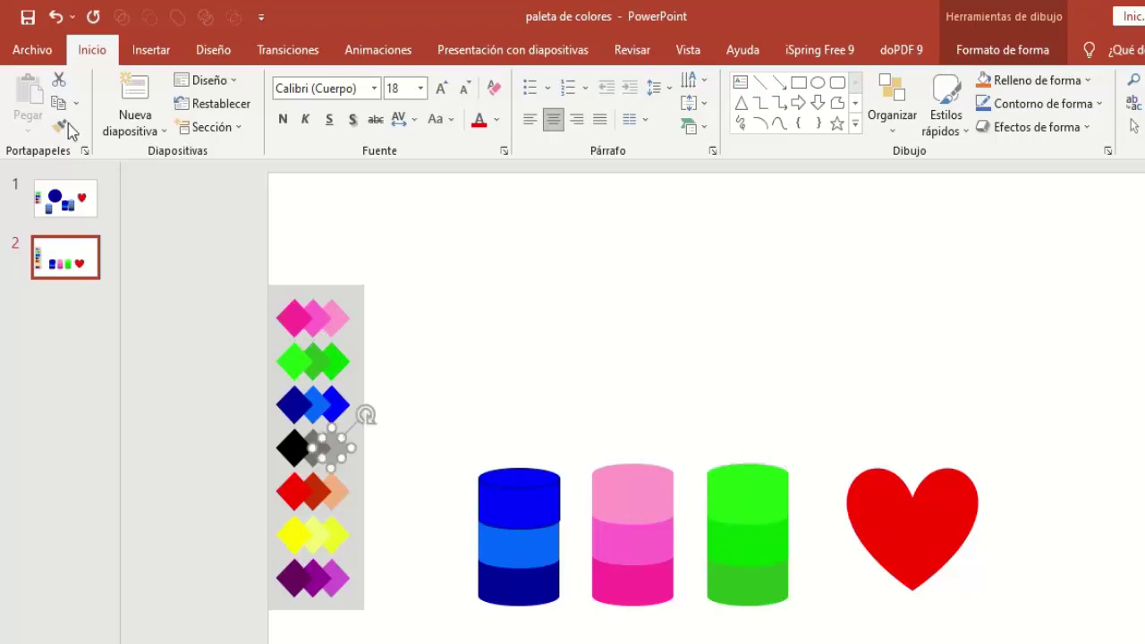
pyautogui.click(59, 125)
pyautogui.click(556, 487)
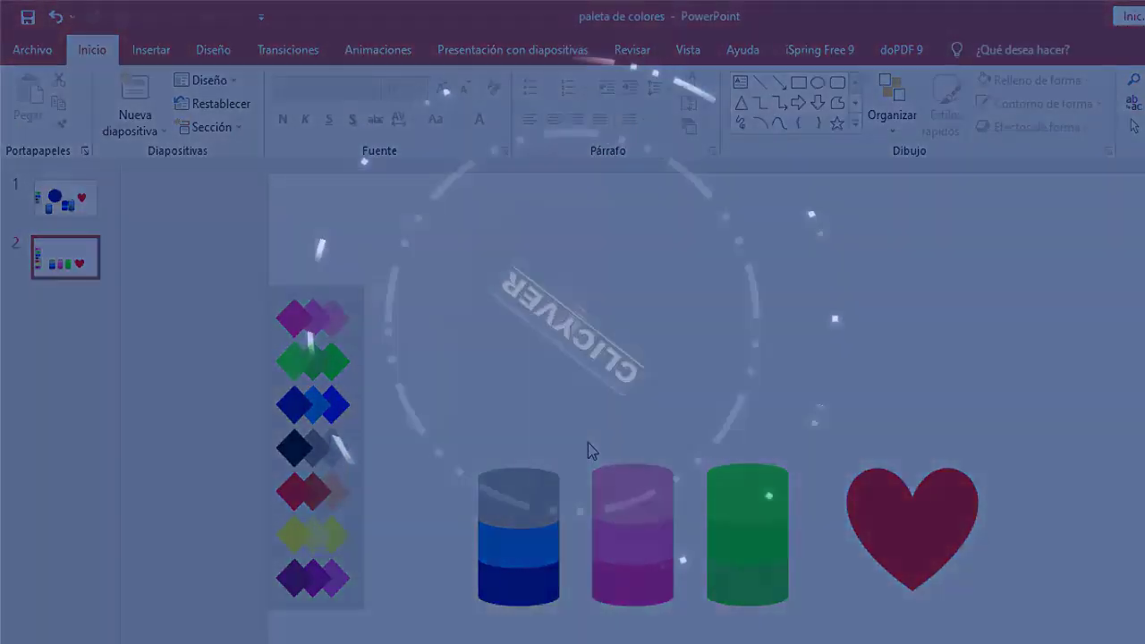